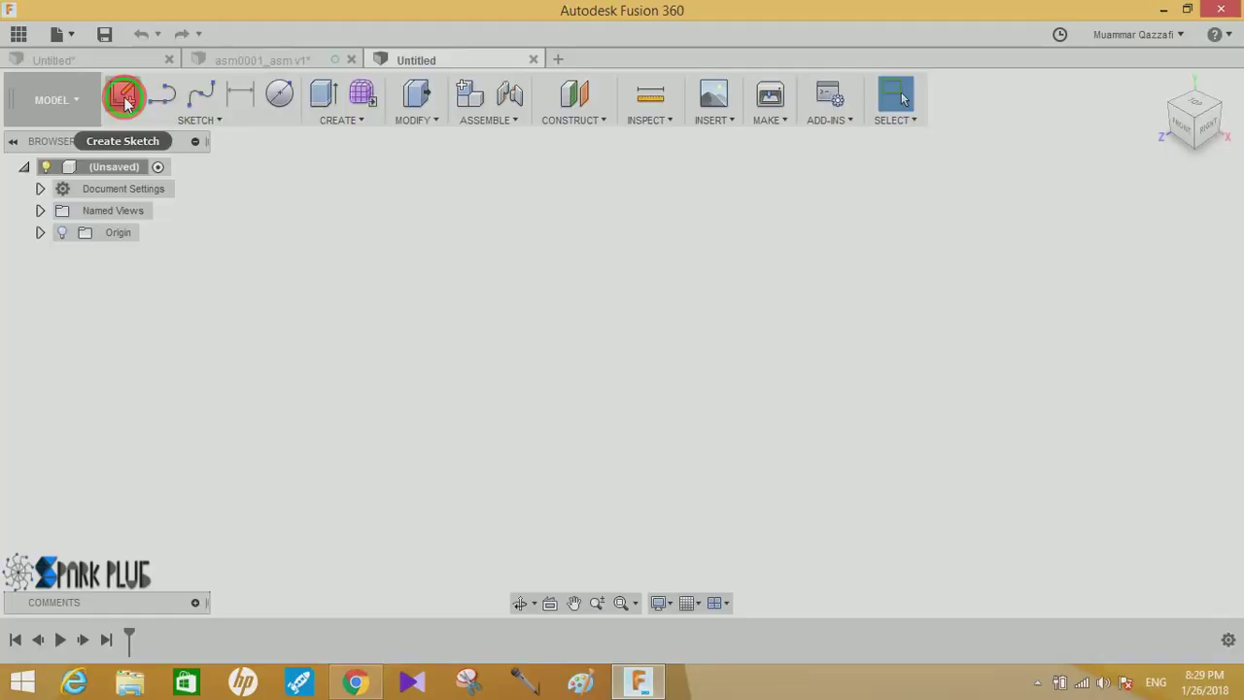
- Start a new sketch on the front plane
click(119, 100)
click(661, 325)
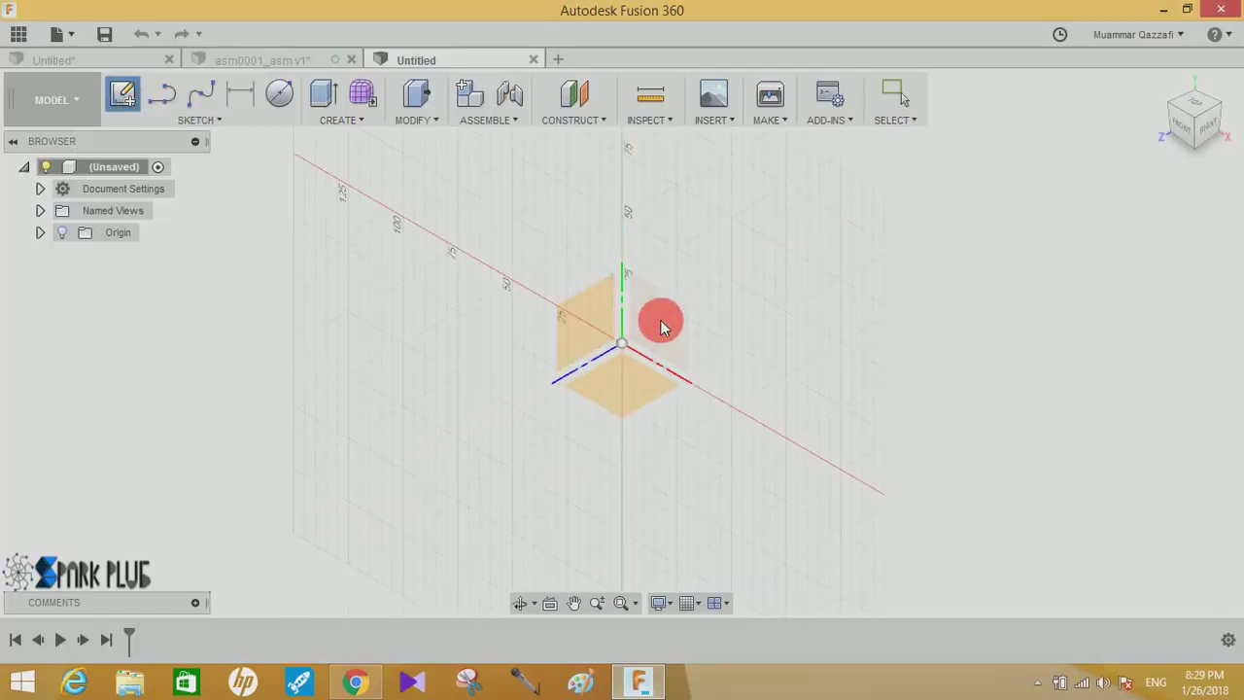
click(661, 326)
text(162.4)
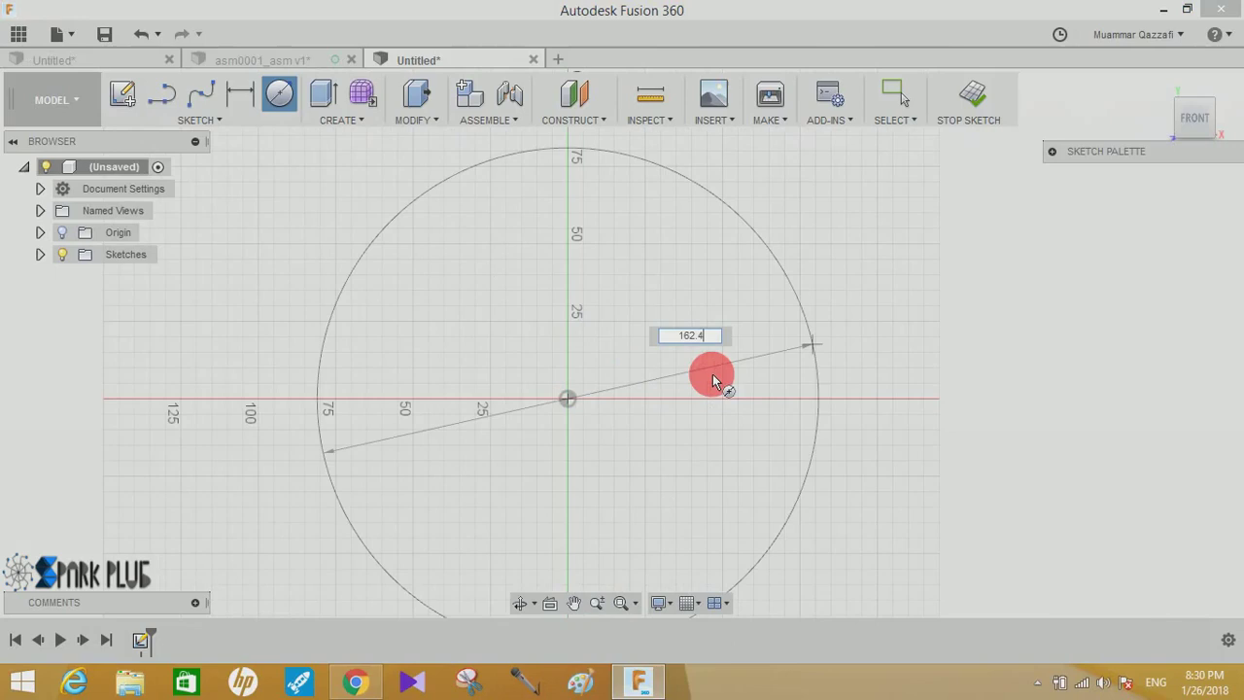
- Draw an origin-centred circle of 152.4 mm diameter, correcting the mistyped value
key(BackSpace)
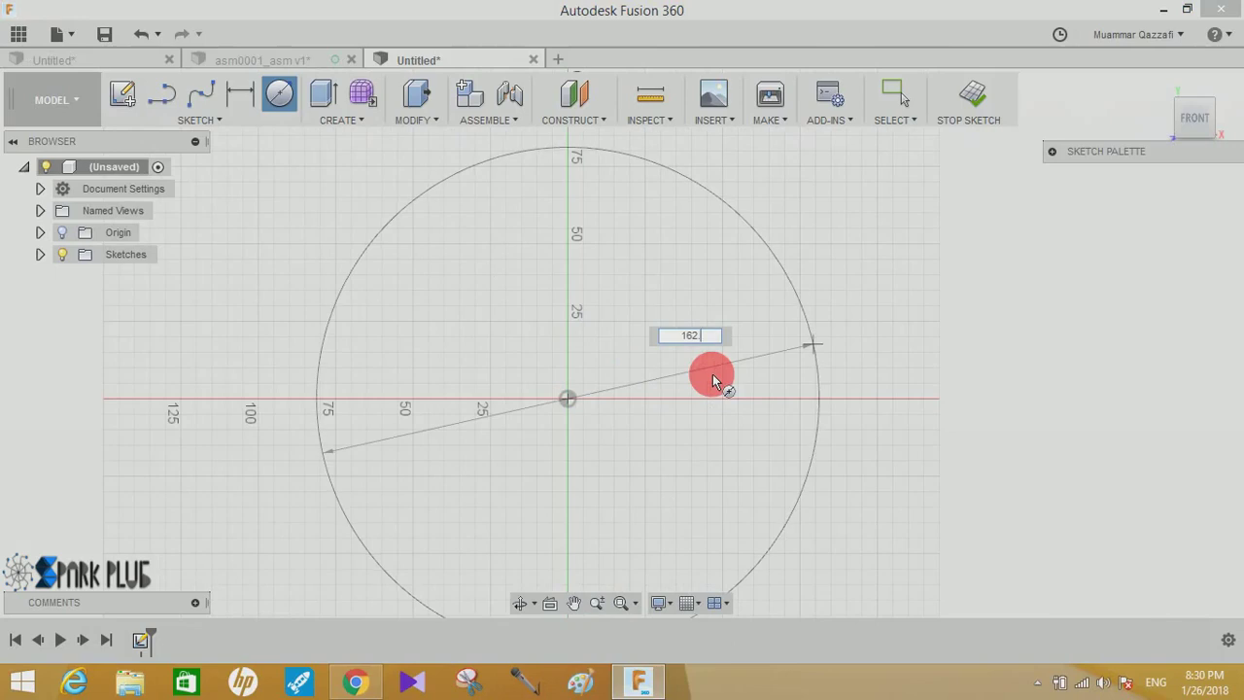
key(BackSpace)
key(BackSpace)
text(52.)
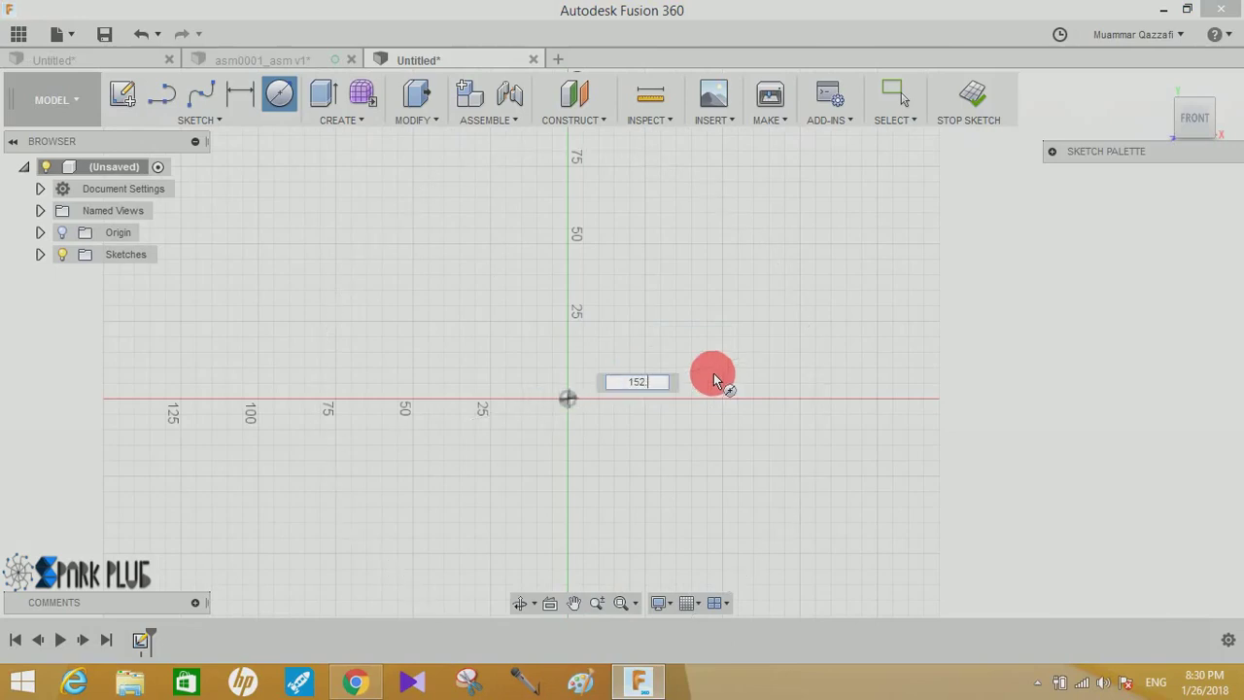
key(BackSpace)
text(4)
key(BackSpace)
text(152)
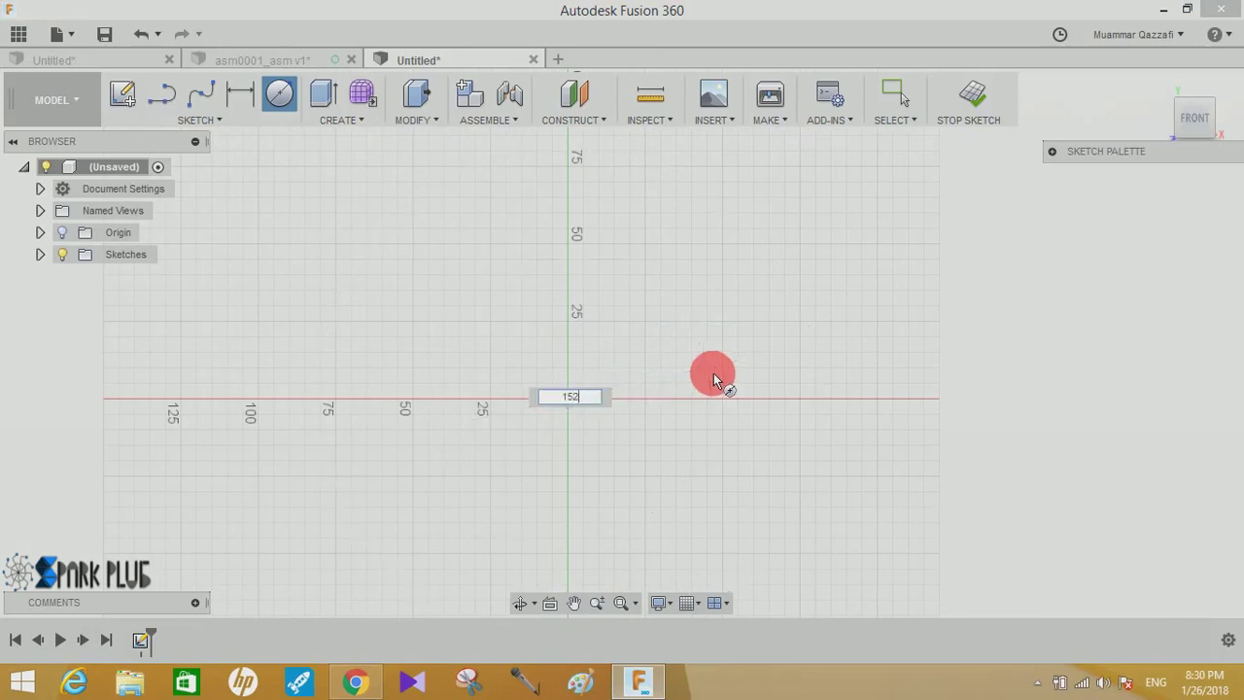
text(.4)
key(Return)
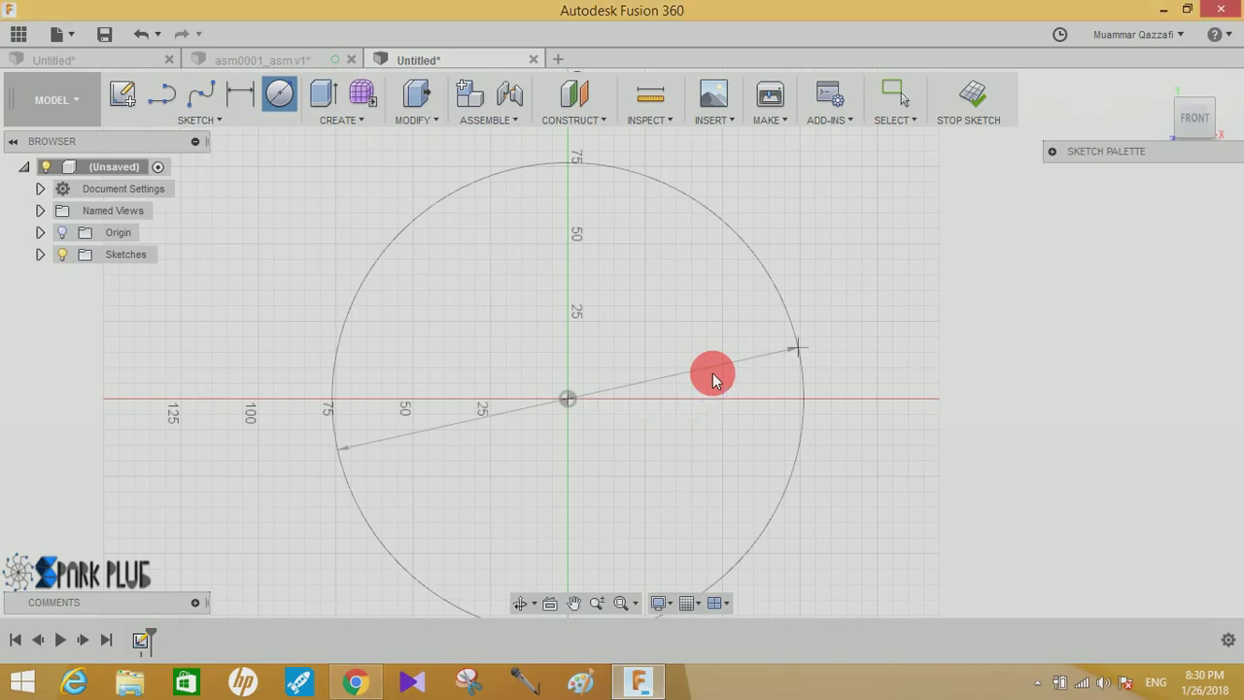
key(Escape)
- Extrude the 152.4 mm circle 54.62 mm into a solid disc body
click(324, 95)
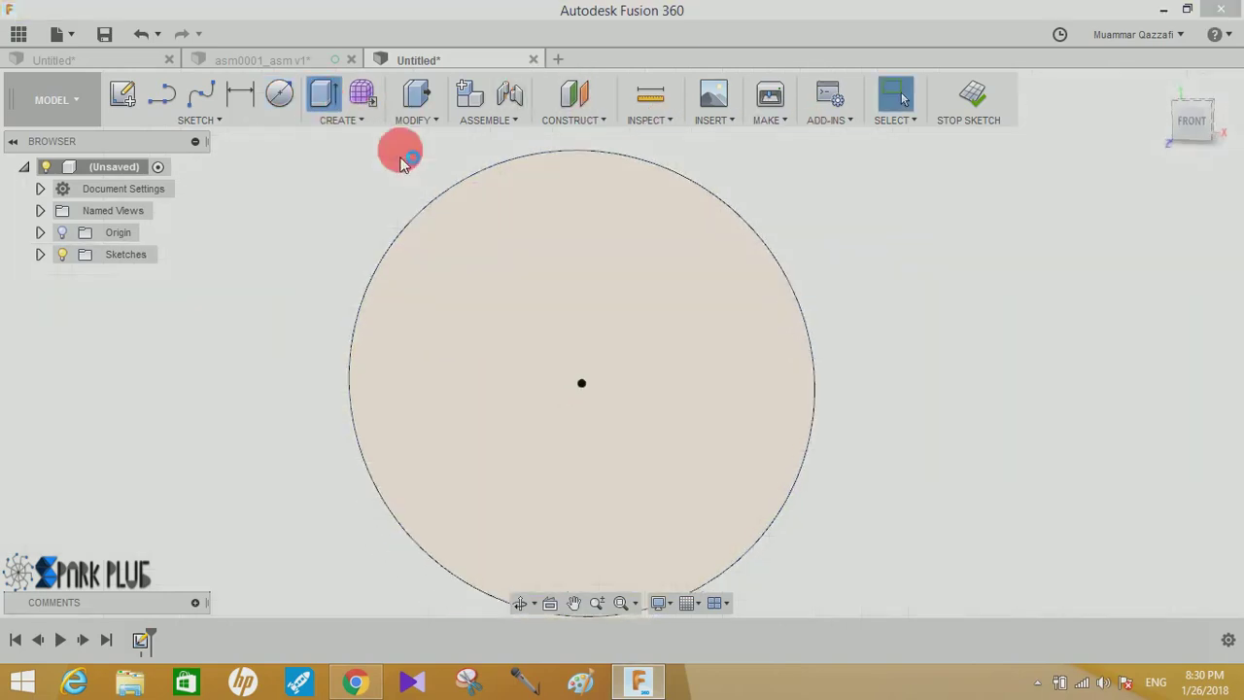
click(563, 220)
text(54.62)
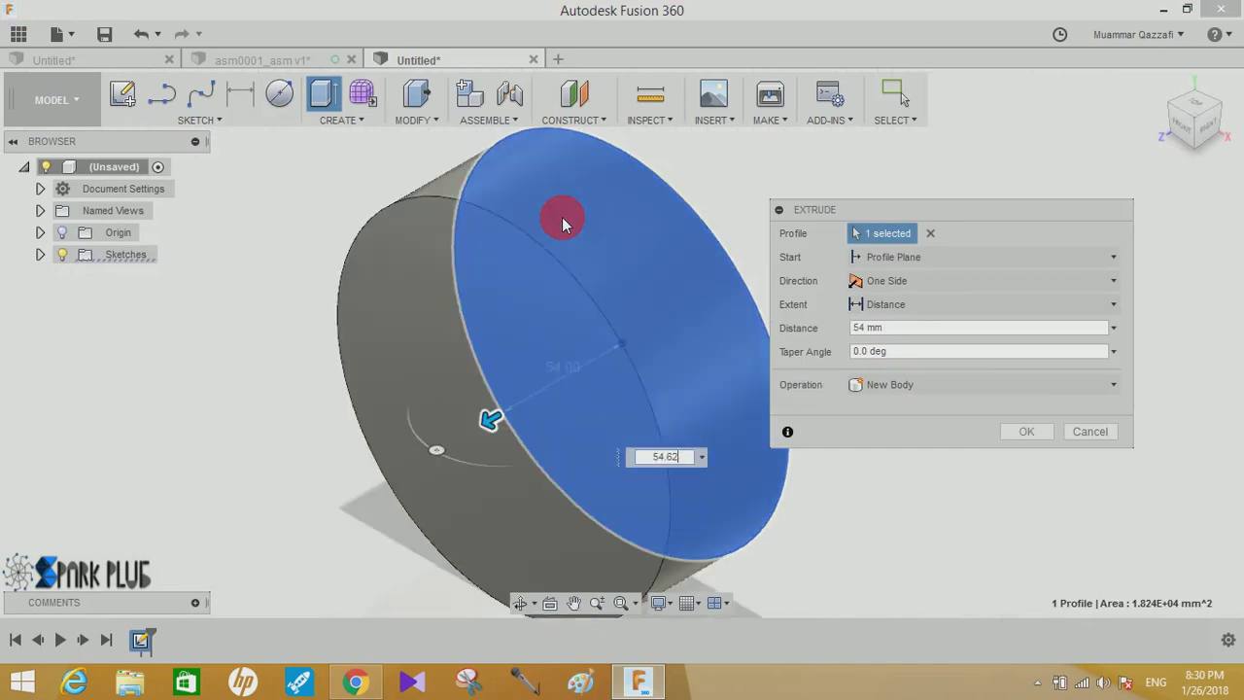
key(Return)
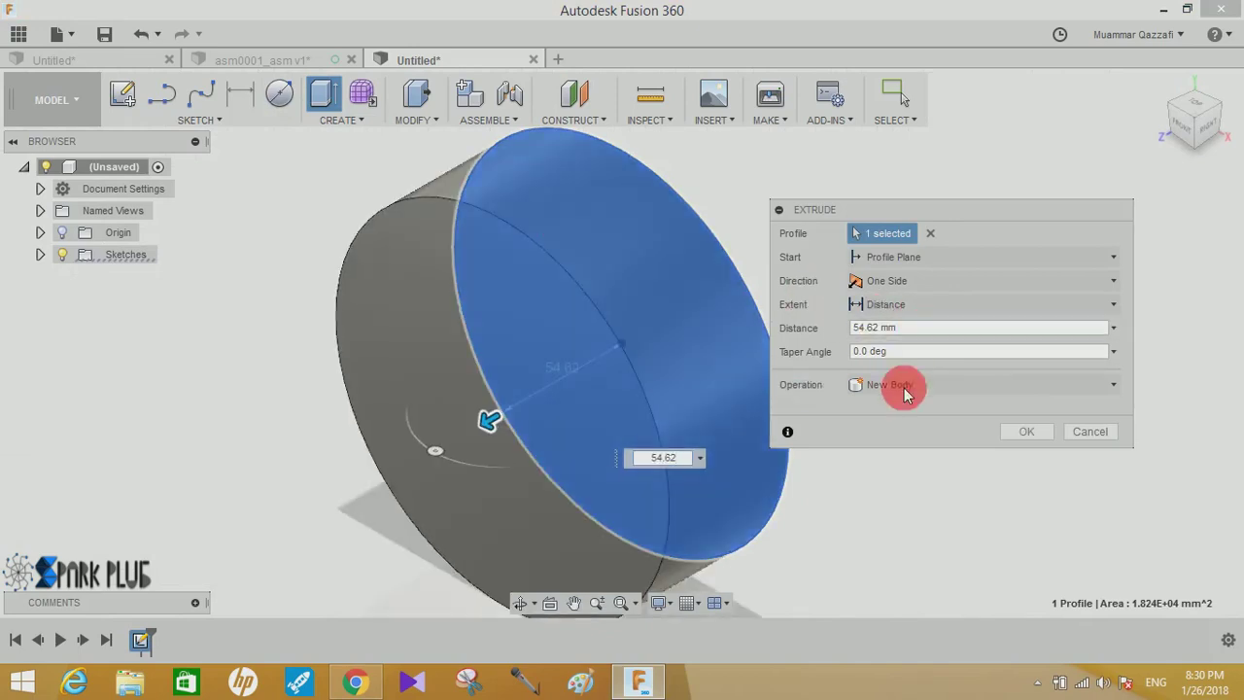
click(1028, 432)
shift+middle_drag(1027, 433, 504, 370)
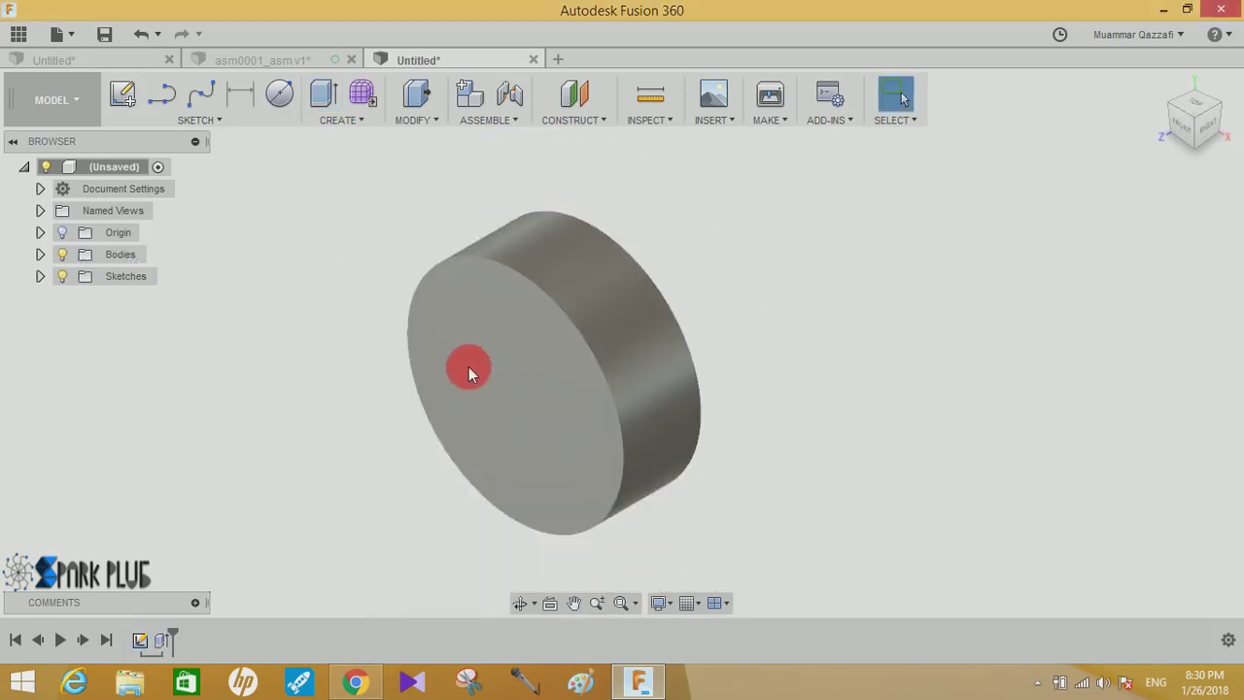
click(468, 366)
- On the cylinder face, sketch a 203.2 mm circle centred at the origin
click(122, 95)
mouse_move(709, 243)
middle_down()
mouse_move(648, 327)
mouse_move(616, 418)
middle_up()
click(600, 422)
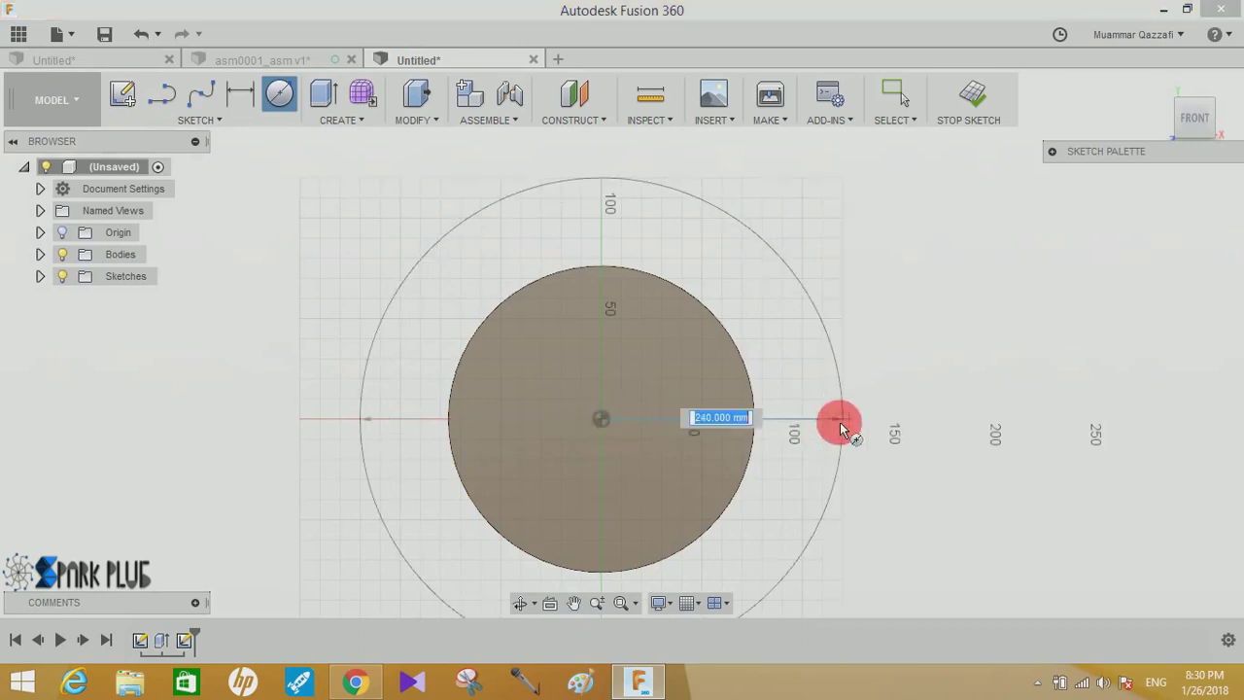
text(2)
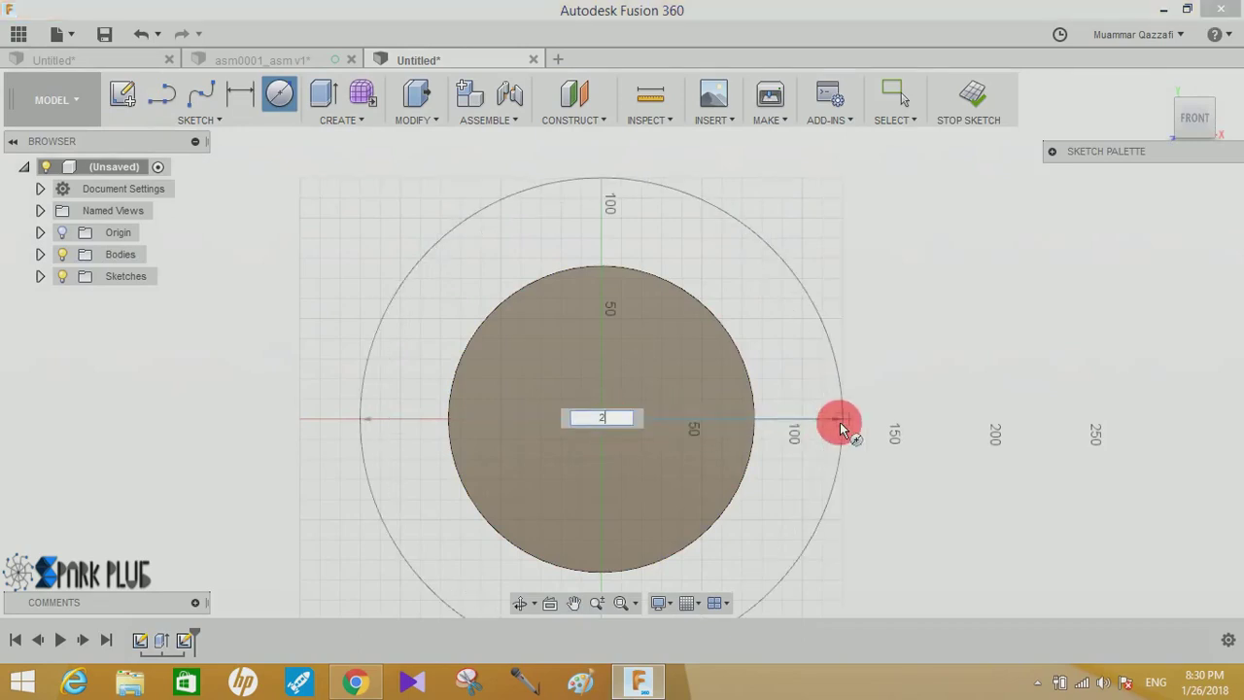
text(03.2)
key(Return)
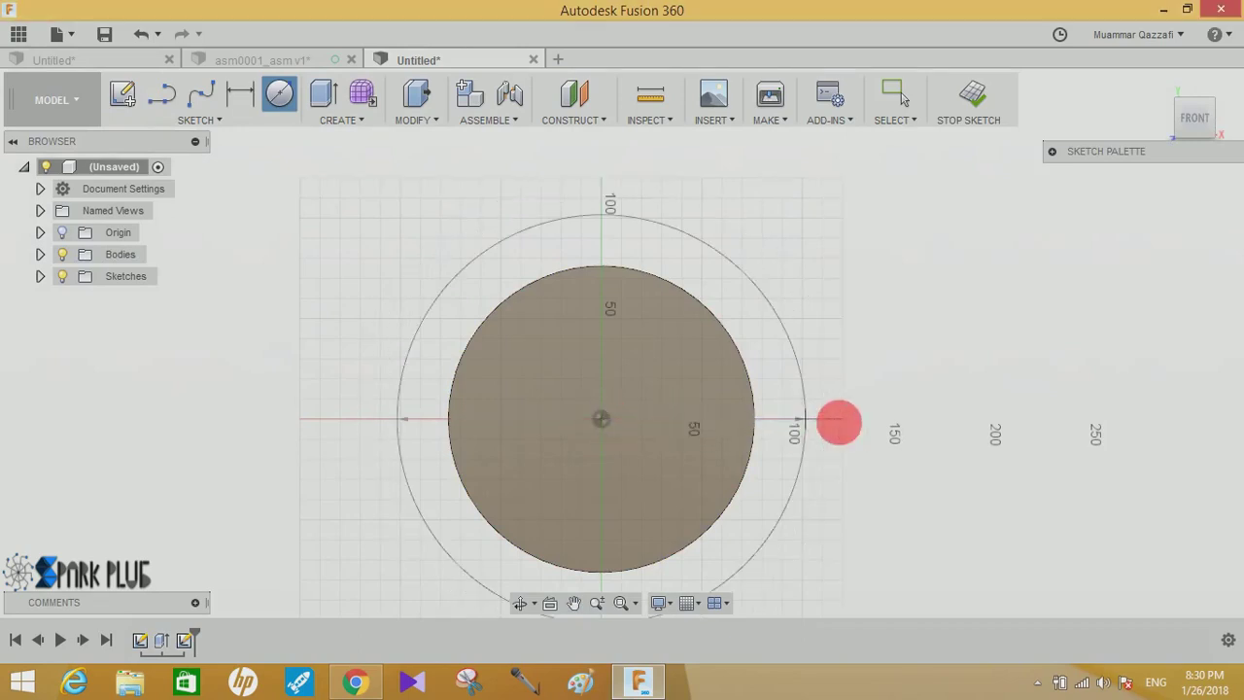
key(Escape)
- Add a 177.8 mm circle centred above on the vertical axis
middle_drag(701, 398, 593, 483)
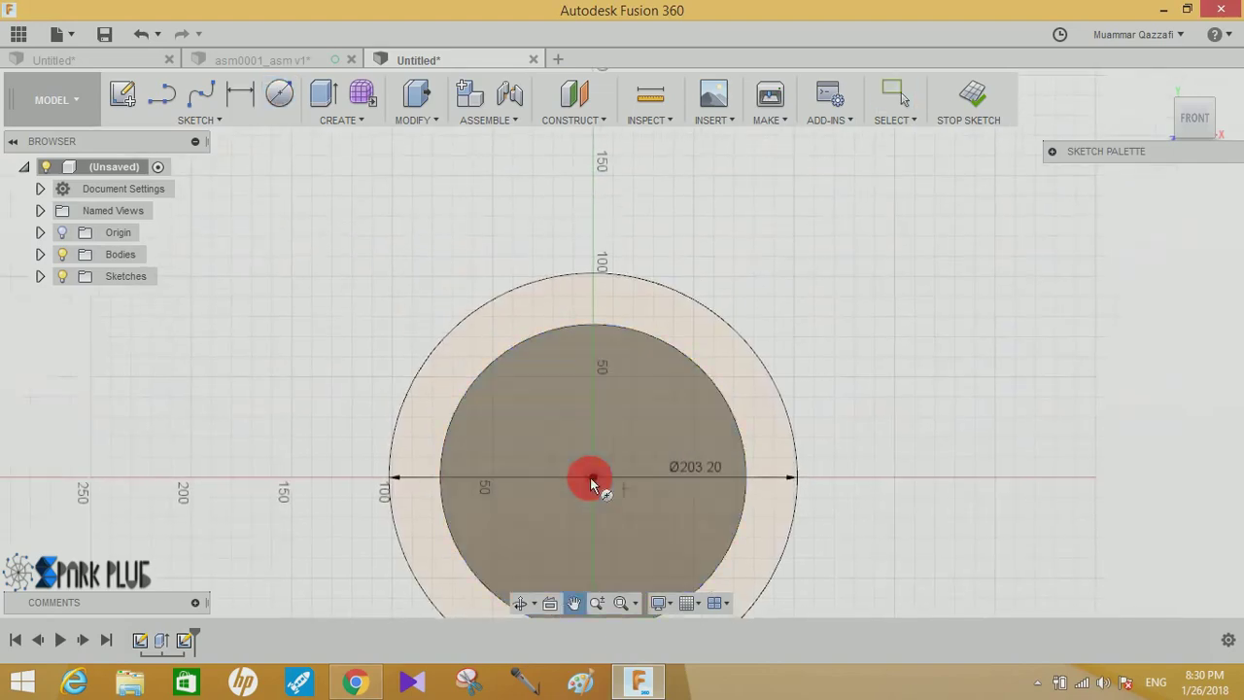
click(595, 196)
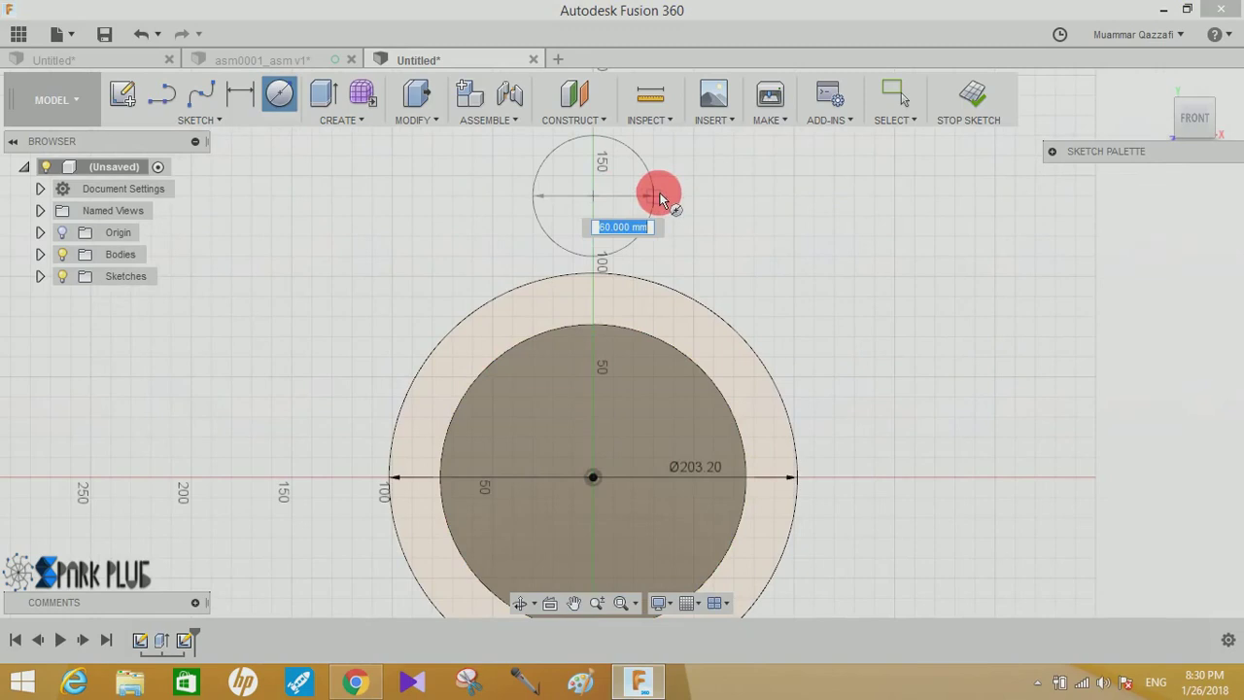
text(.8)
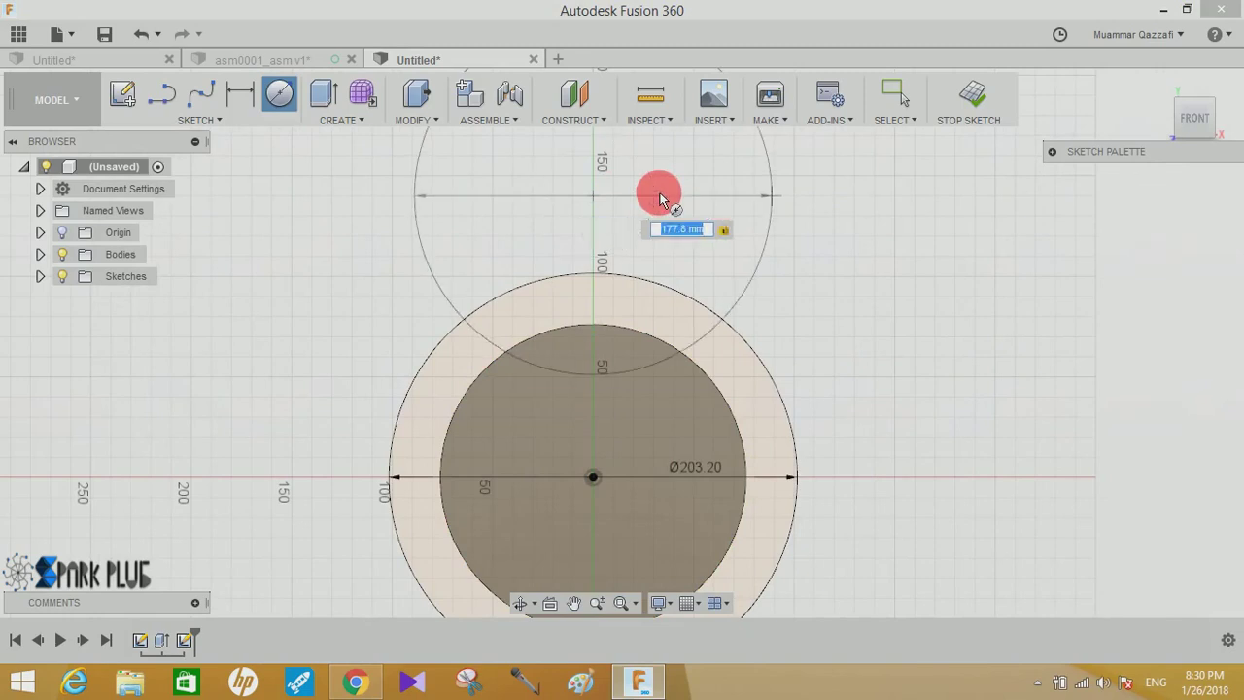
key(Return)
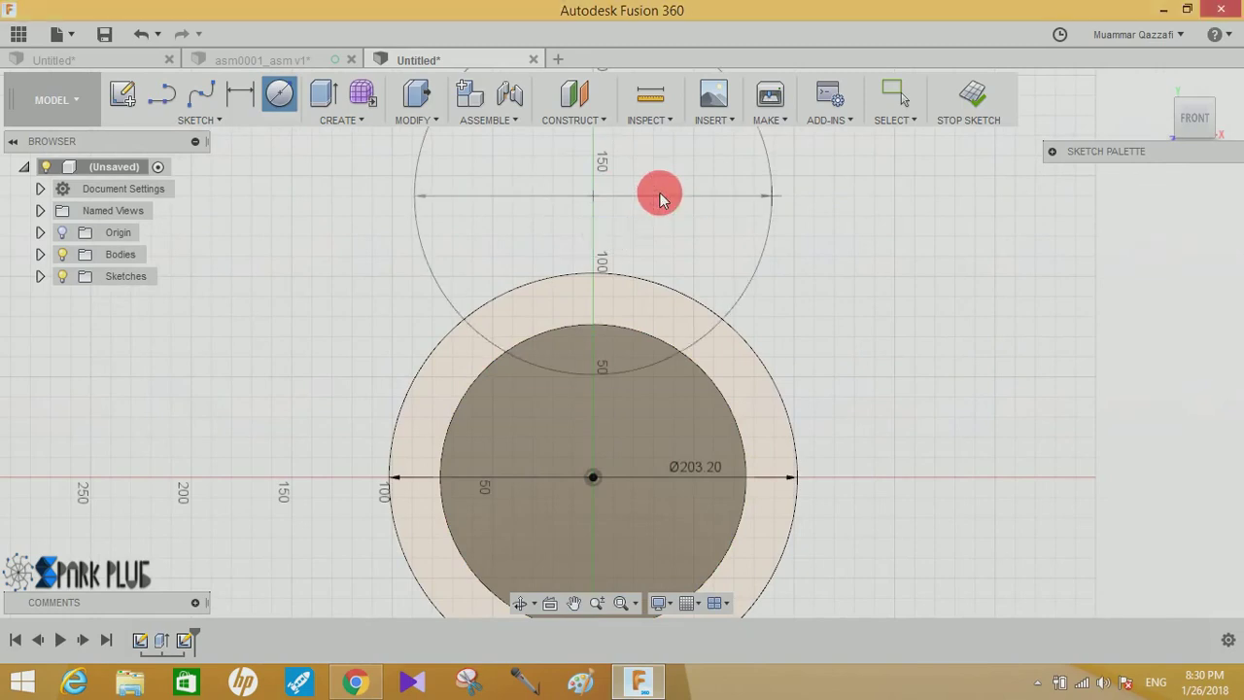
key(Escape)
scroll(768, 296, down, 3)
middle_drag(857, 282, 681, 346)
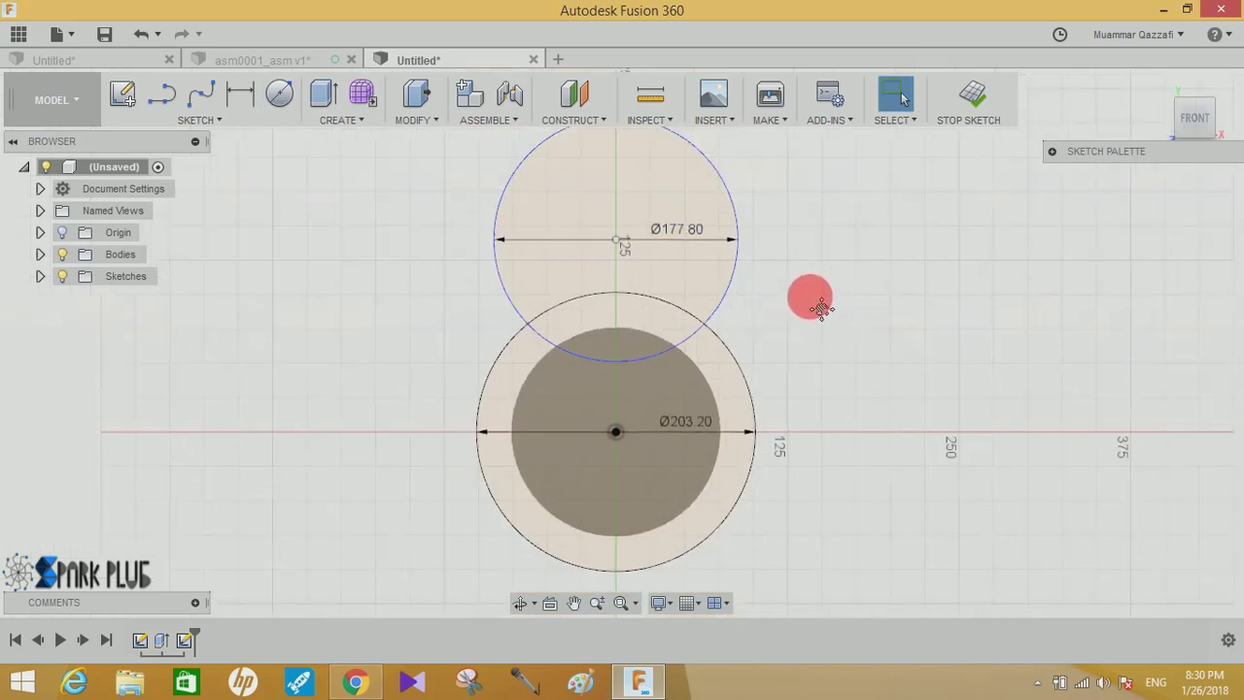
- Dimension the distance between the two circle centres to 127 mm
click(240, 93)
click(483, 487)
click(480, 291)
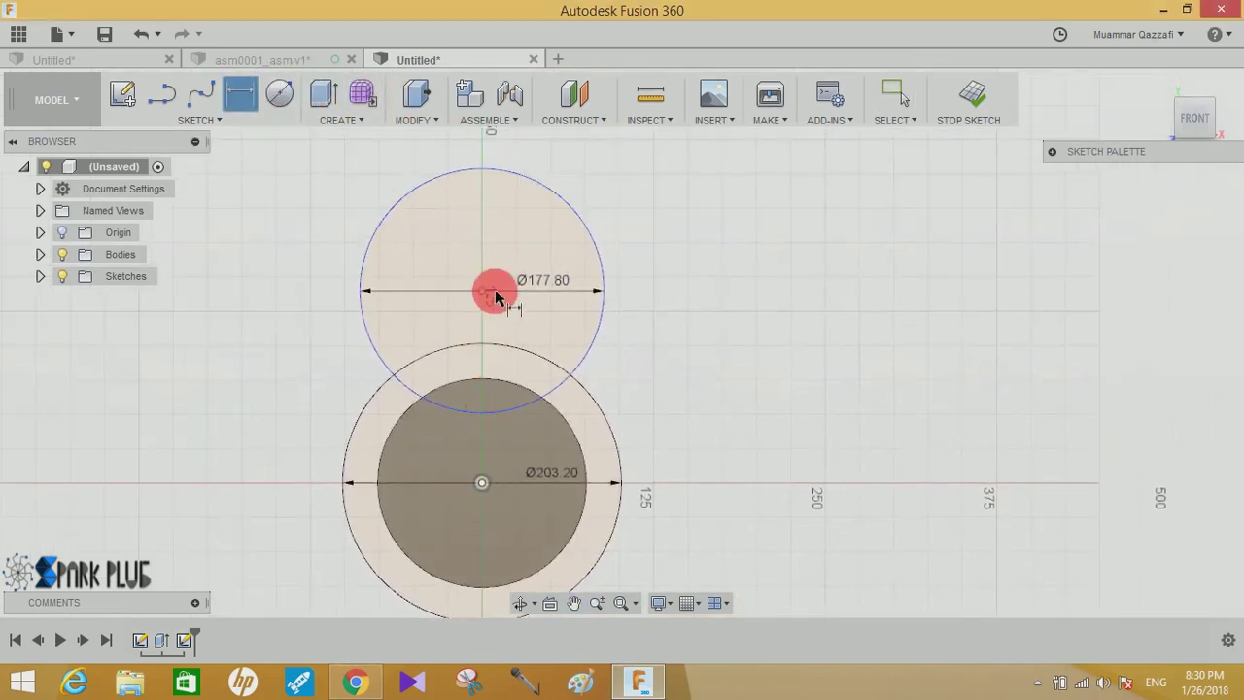
click(704, 360)
text(127)
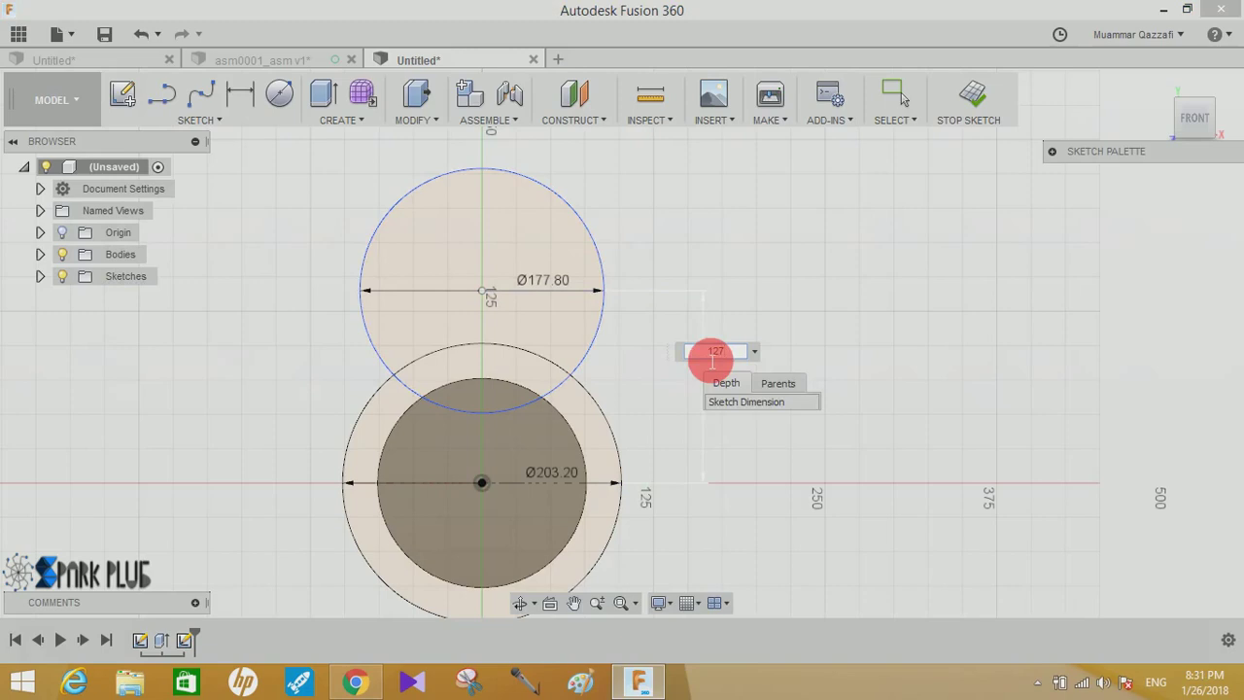
key(Return)
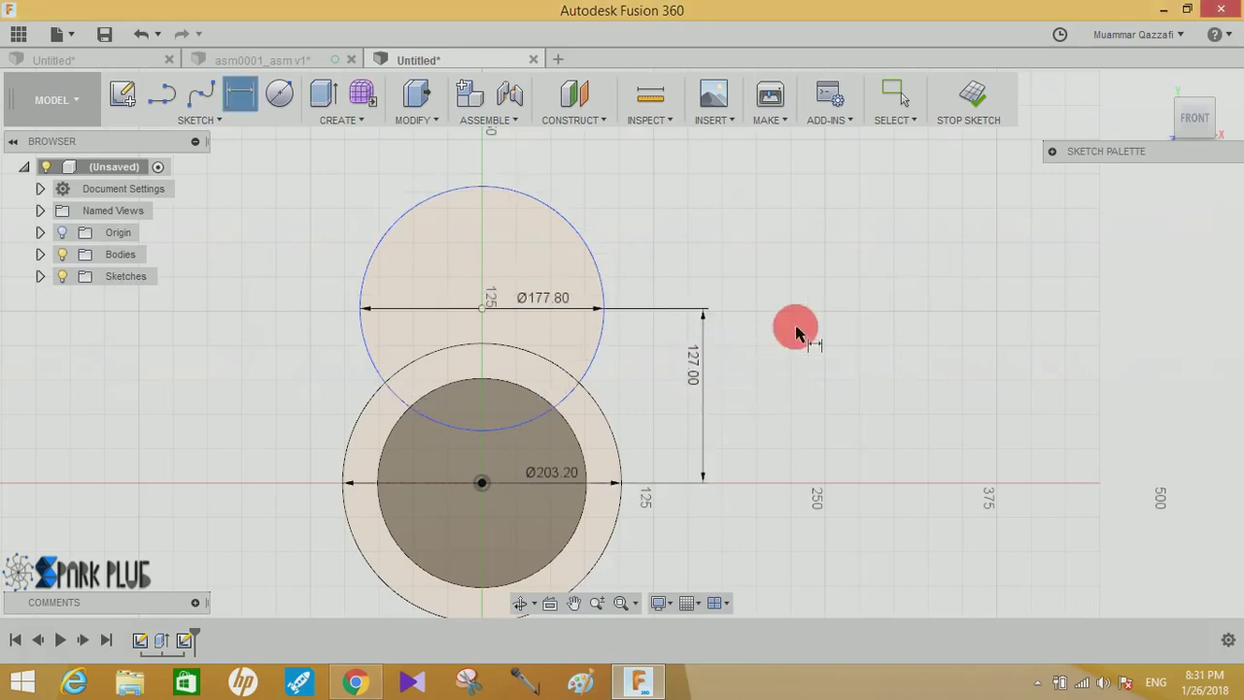
- Draw left and right side lines connecting the upper and lower circles
click(160, 97)
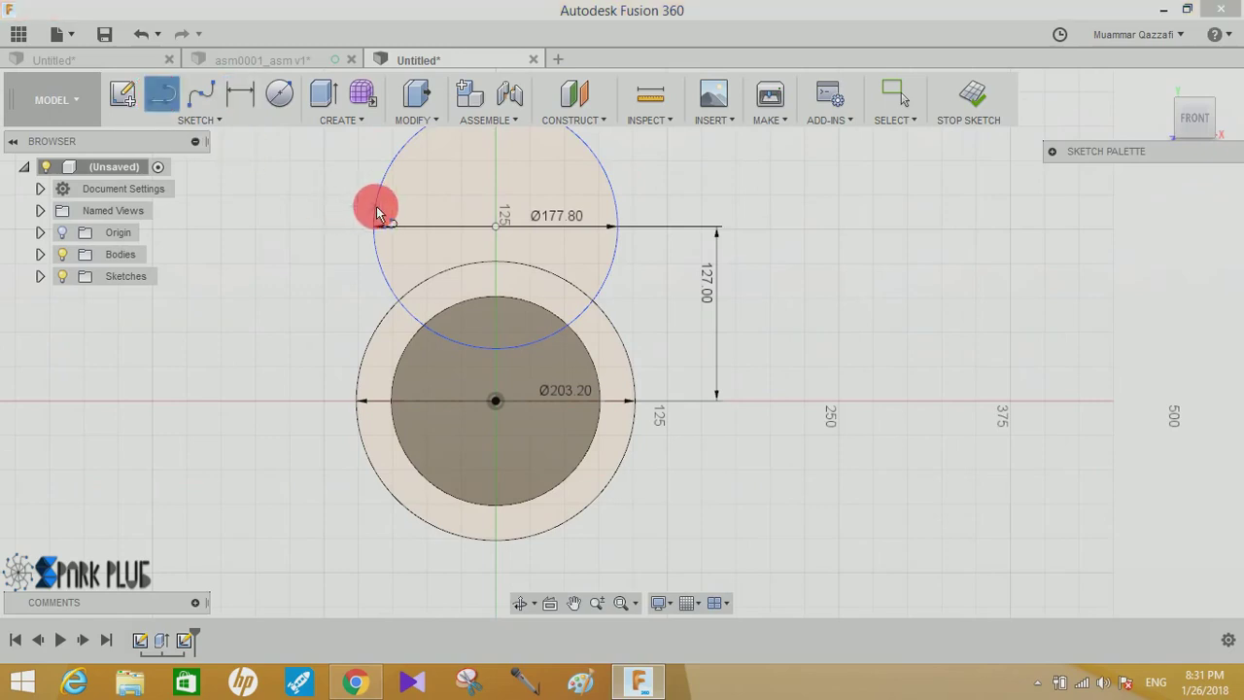
click(377, 213)
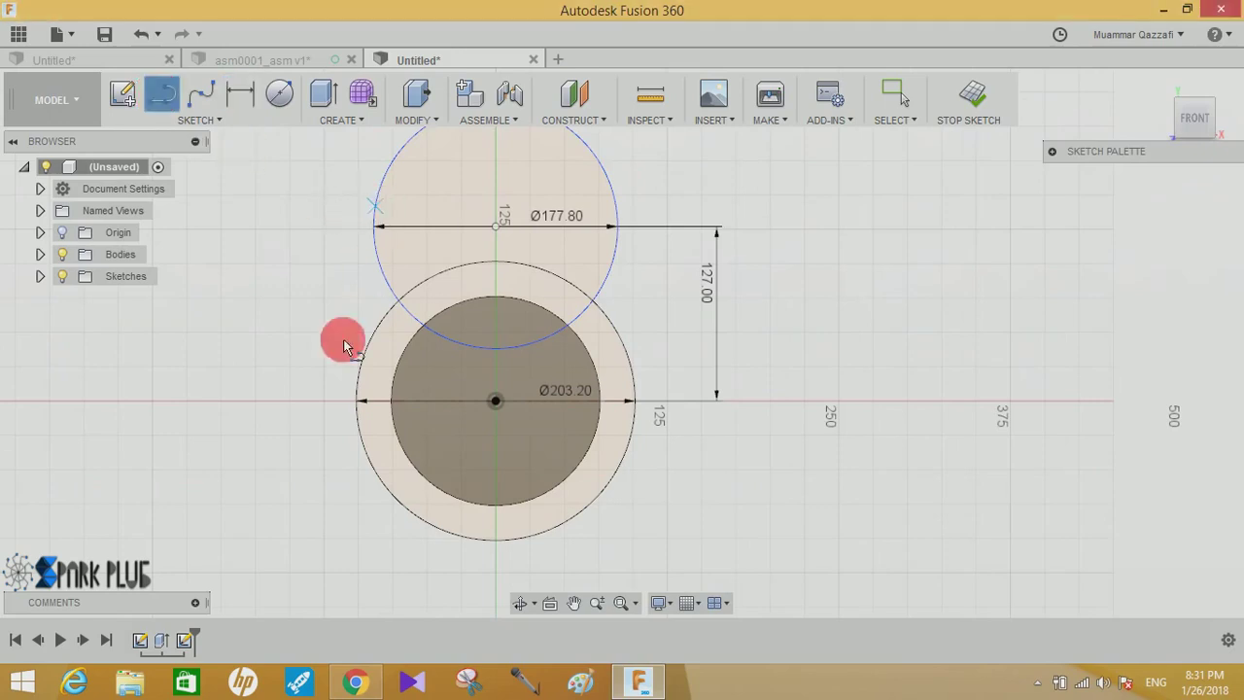
click(360, 399)
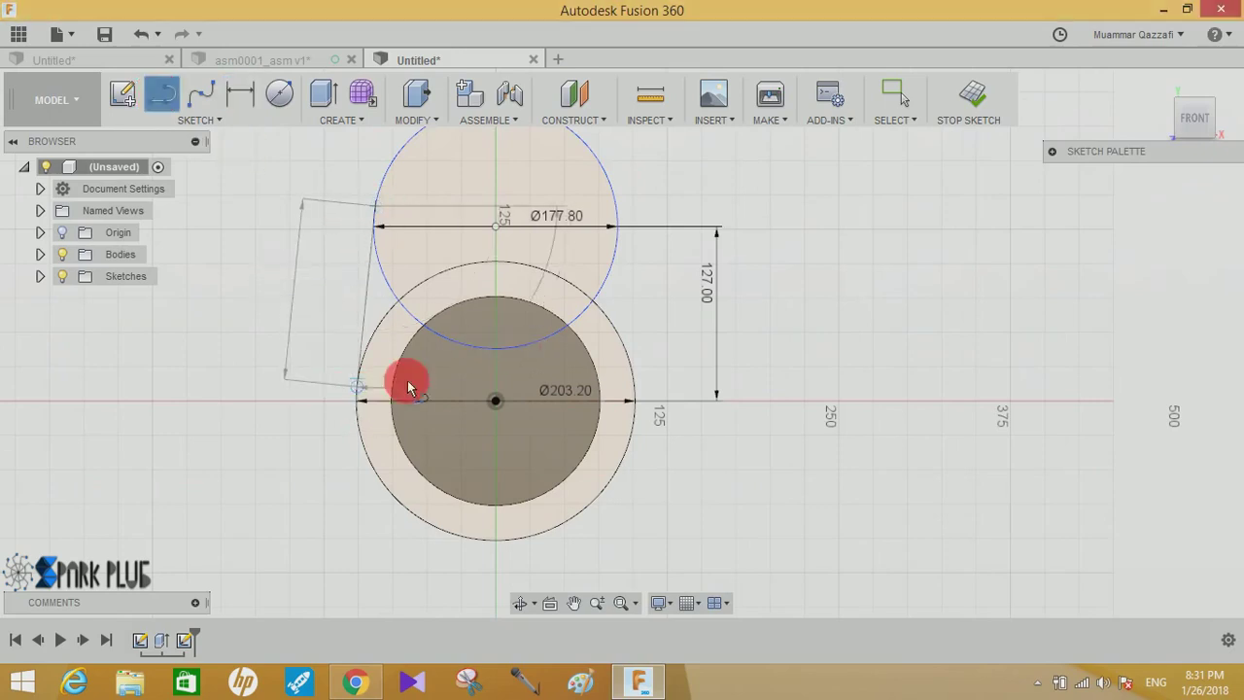
click(618, 218)
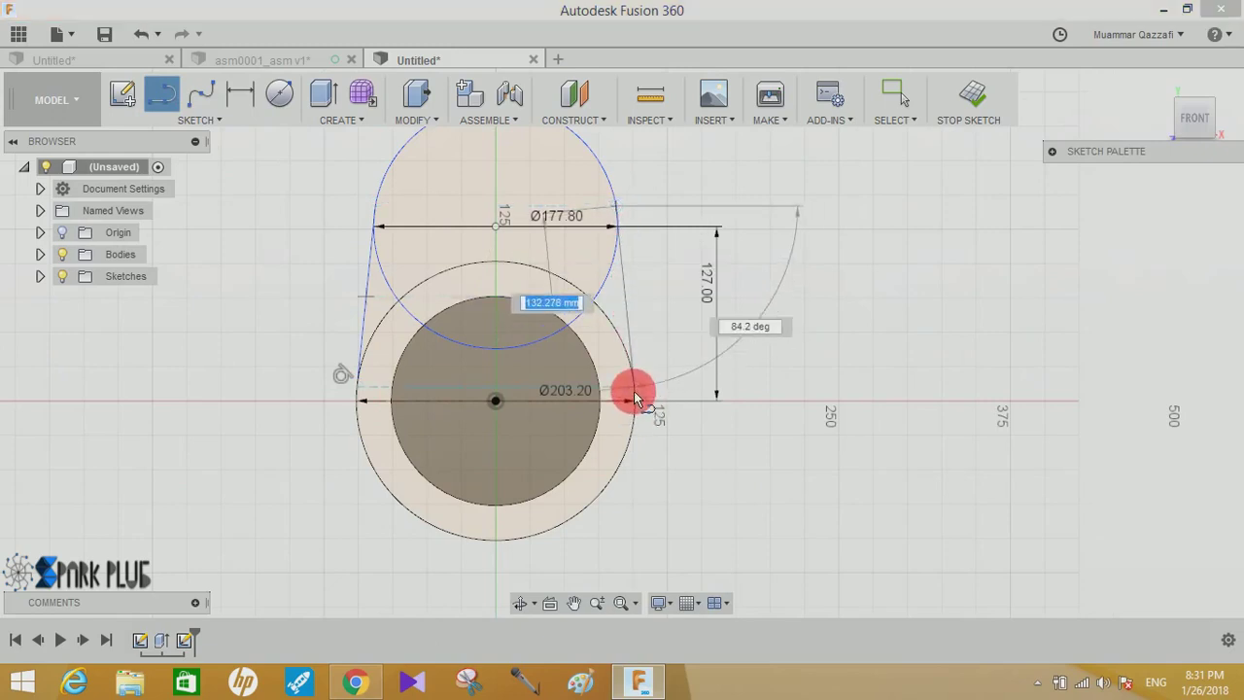
click(634, 397)
- Make both side lines tangent to the upper circle
click(1053, 153)
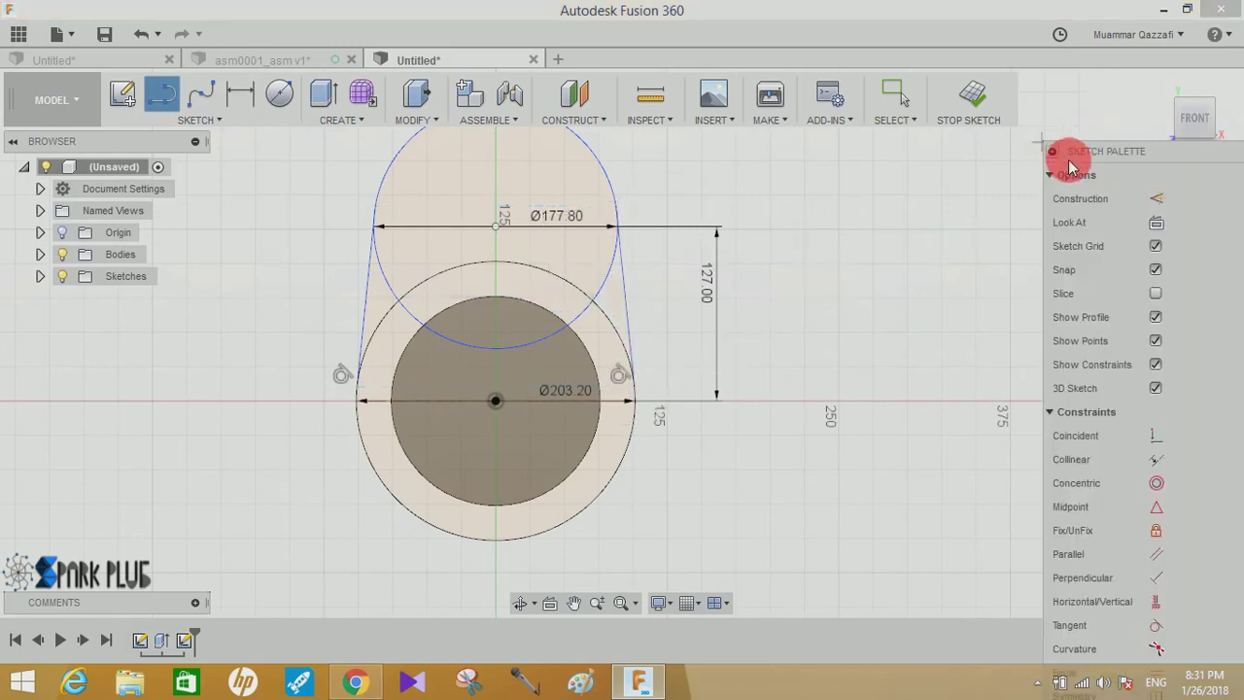
click(1126, 525)
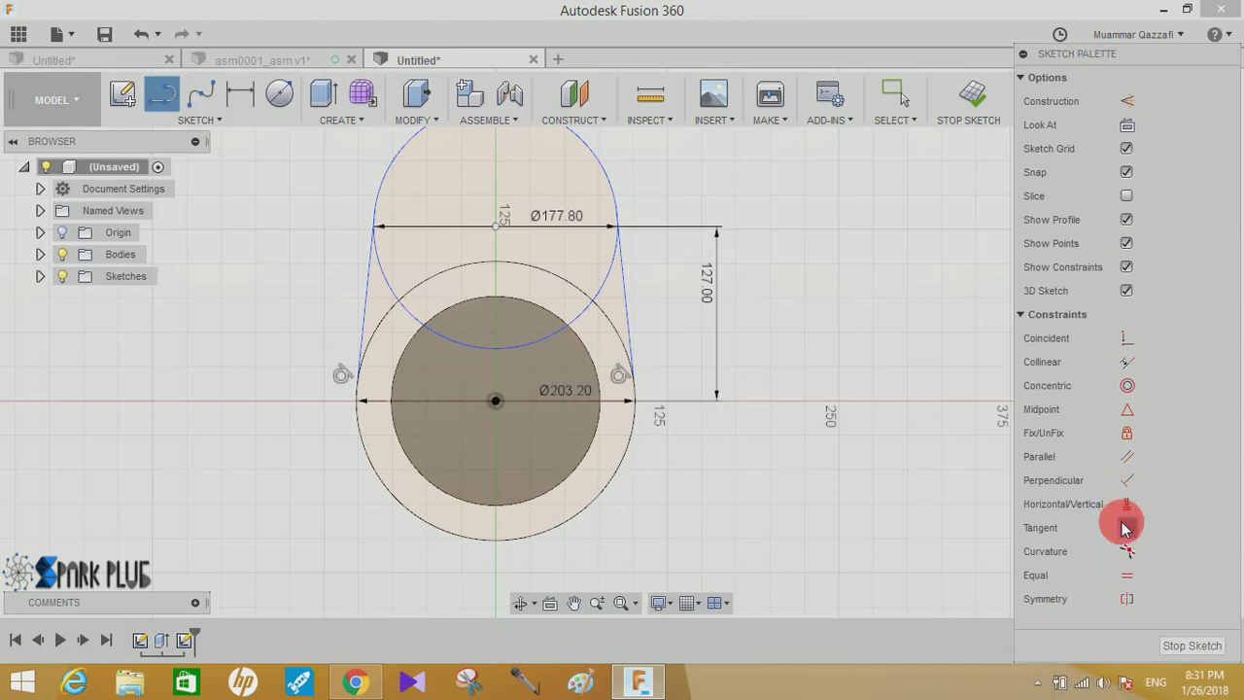
click(605, 282)
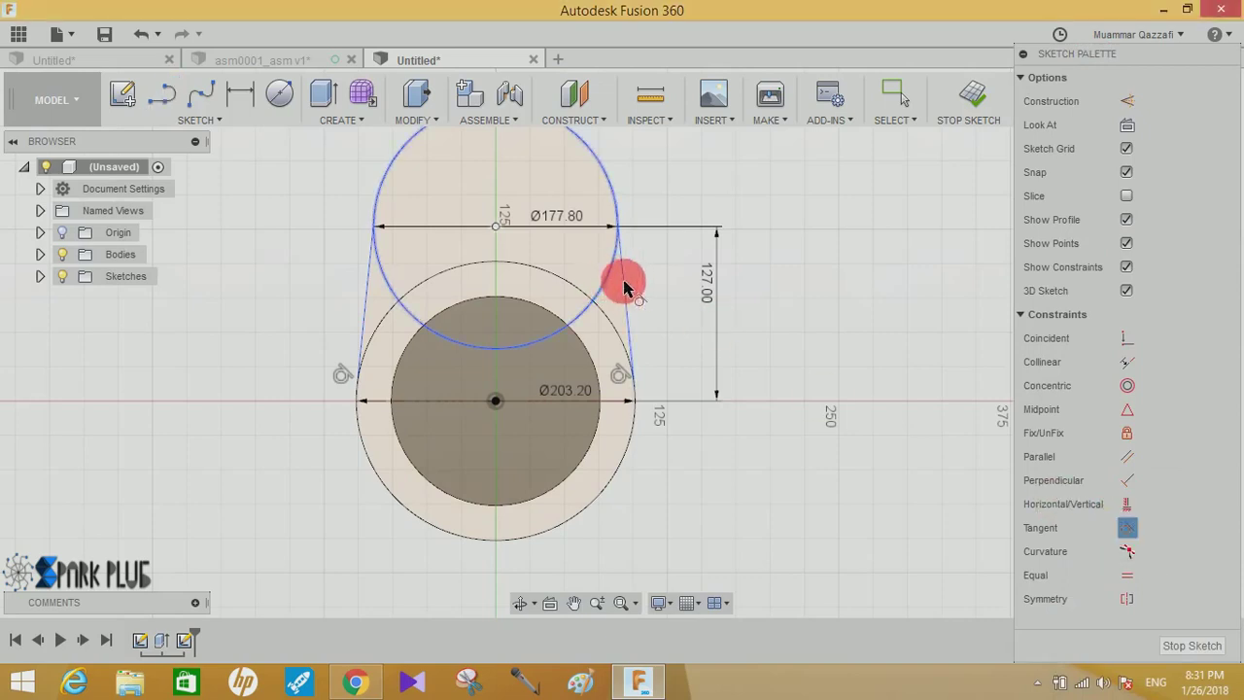
click(628, 297)
click(389, 278)
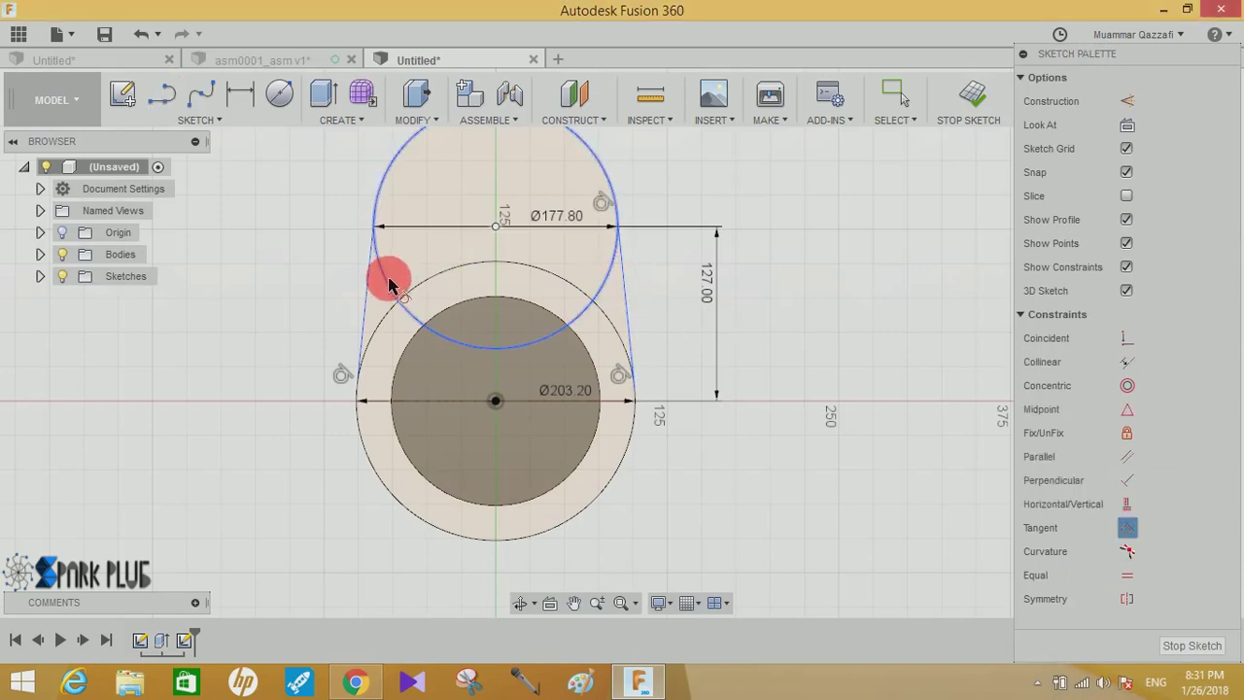
click(365, 302)
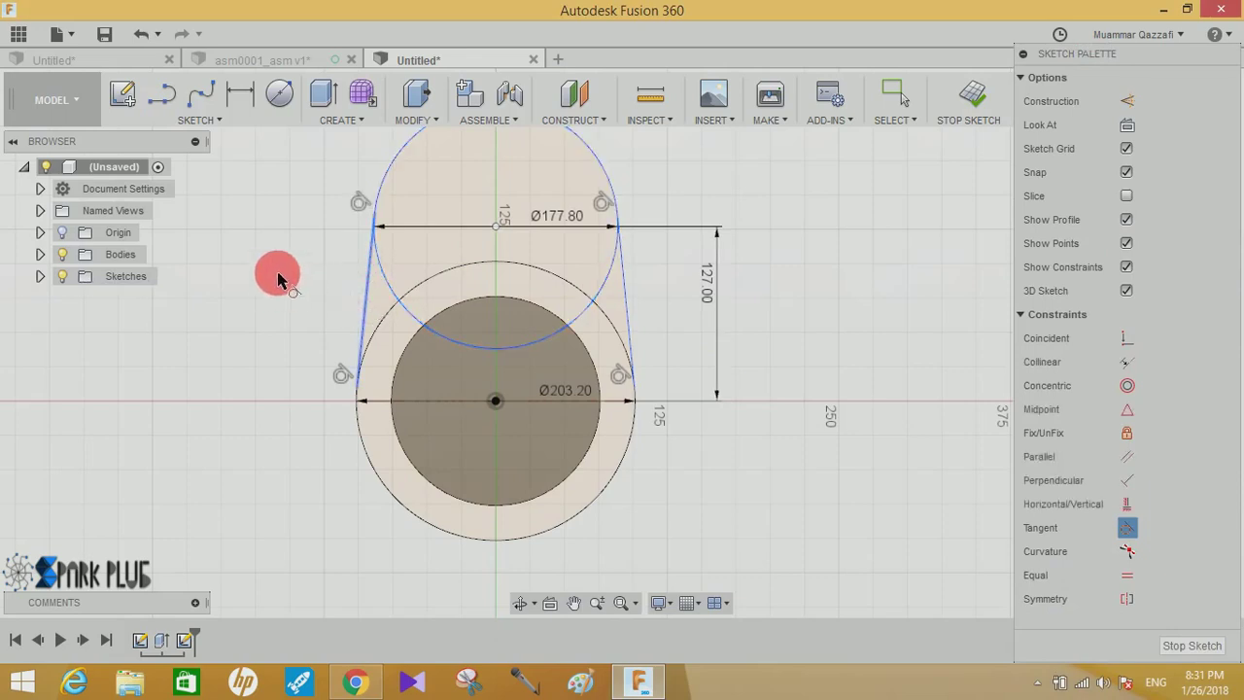
- Select the seven web and disc regions as the extrude profile
click(325, 93)
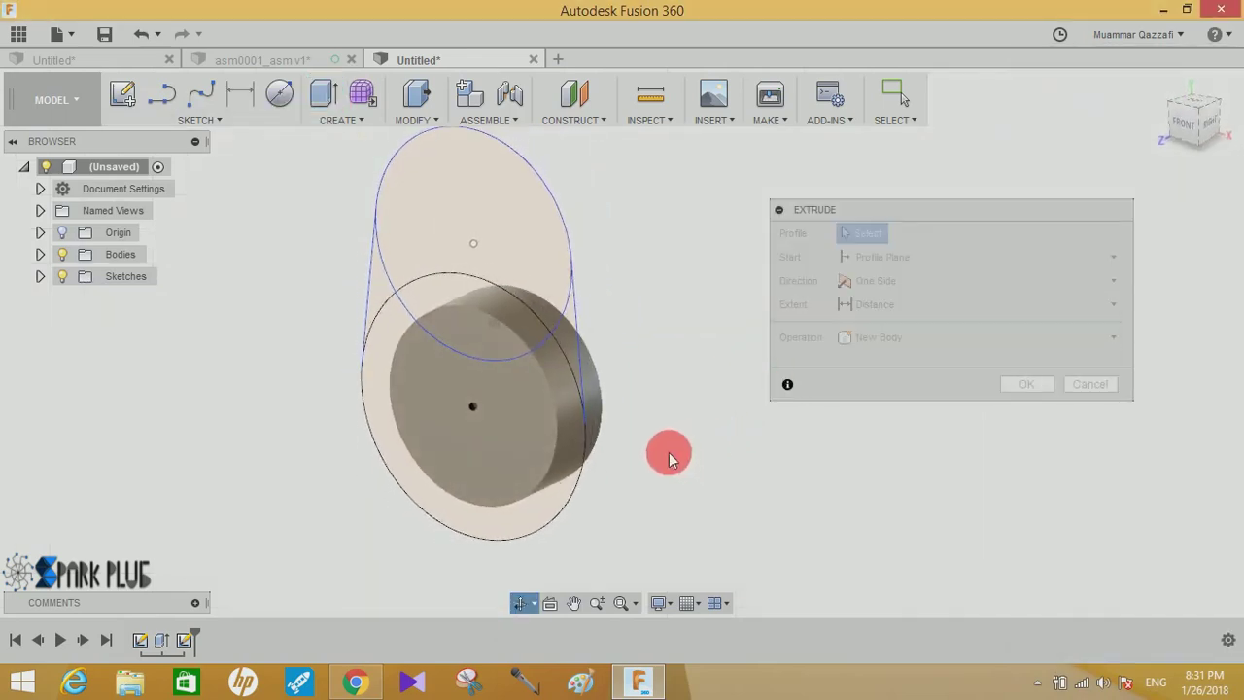
click(528, 236)
click(378, 300)
click(571, 440)
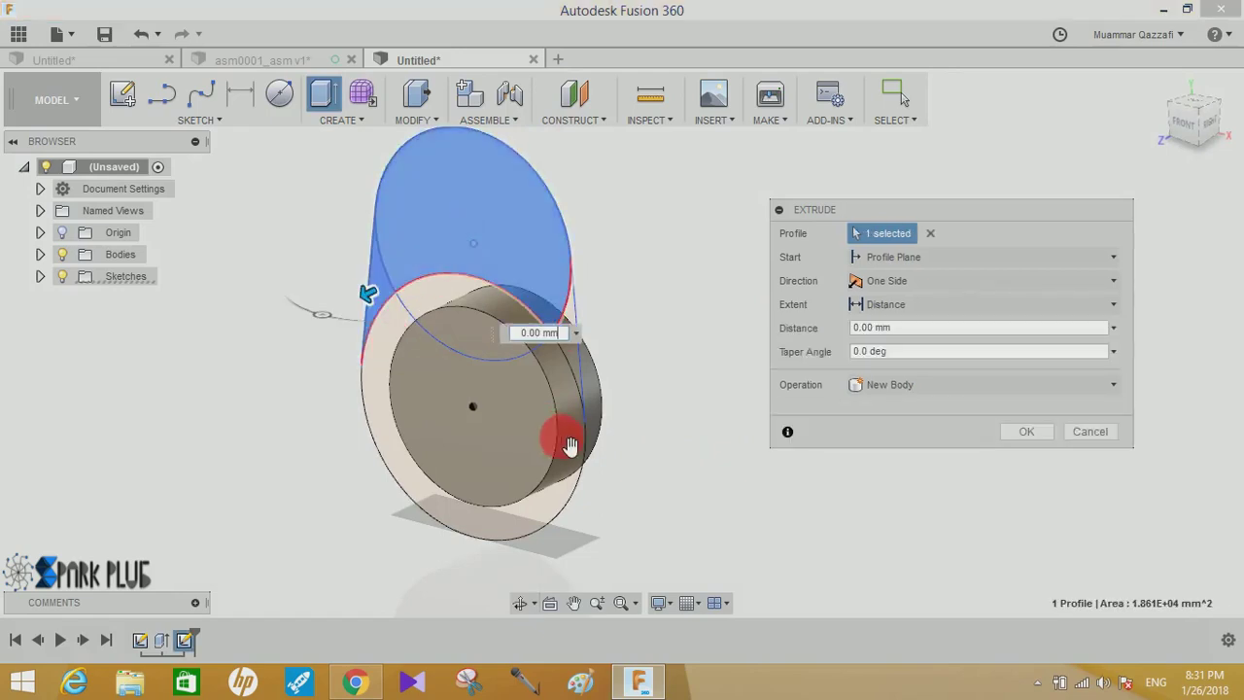
click(457, 302)
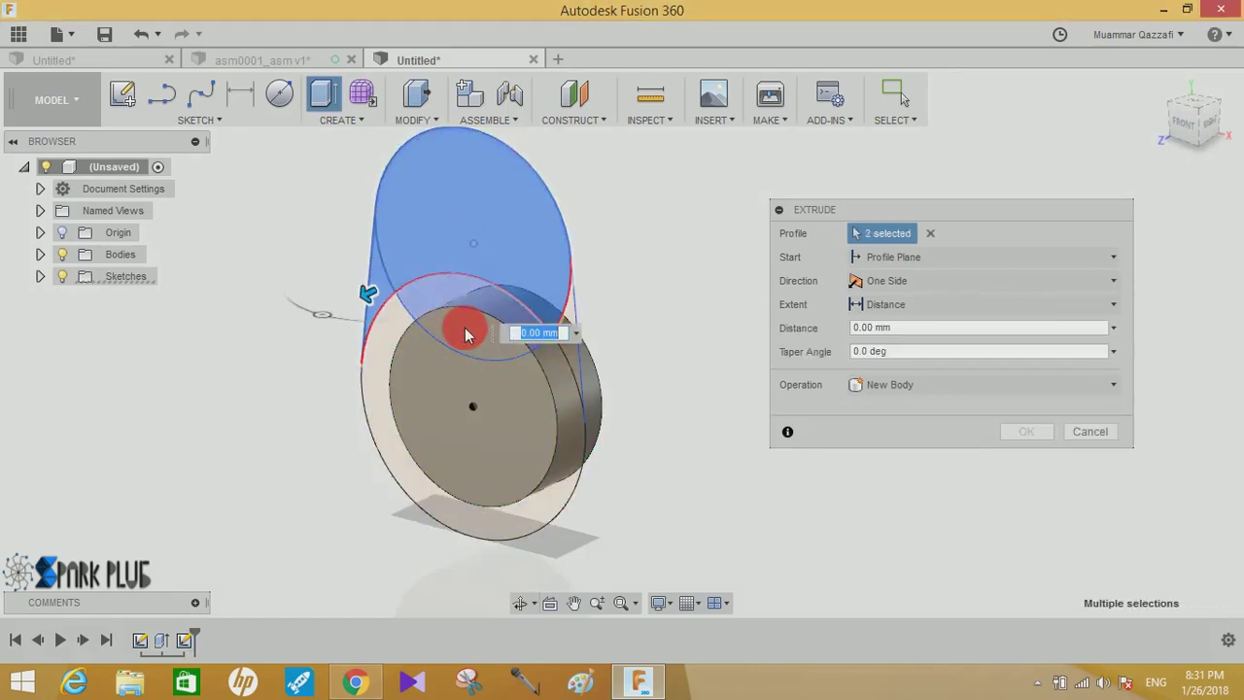
click(466, 289)
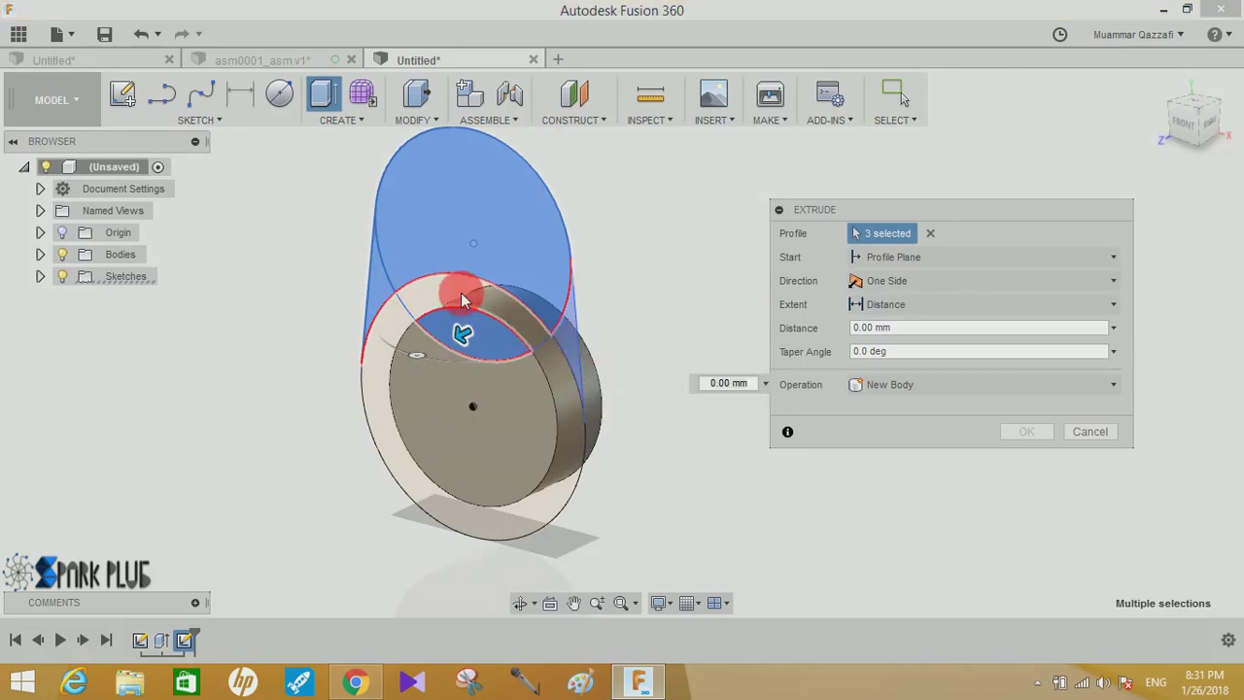
click(554, 488)
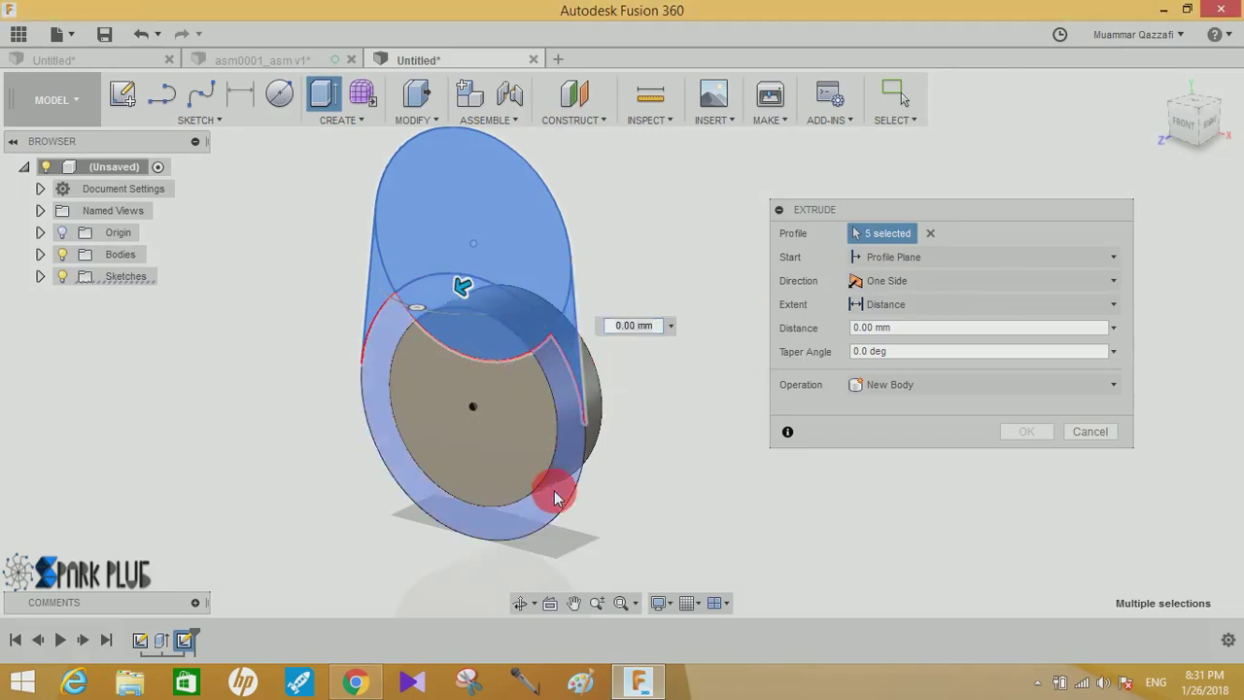
click(527, 439)
click(463, 429)
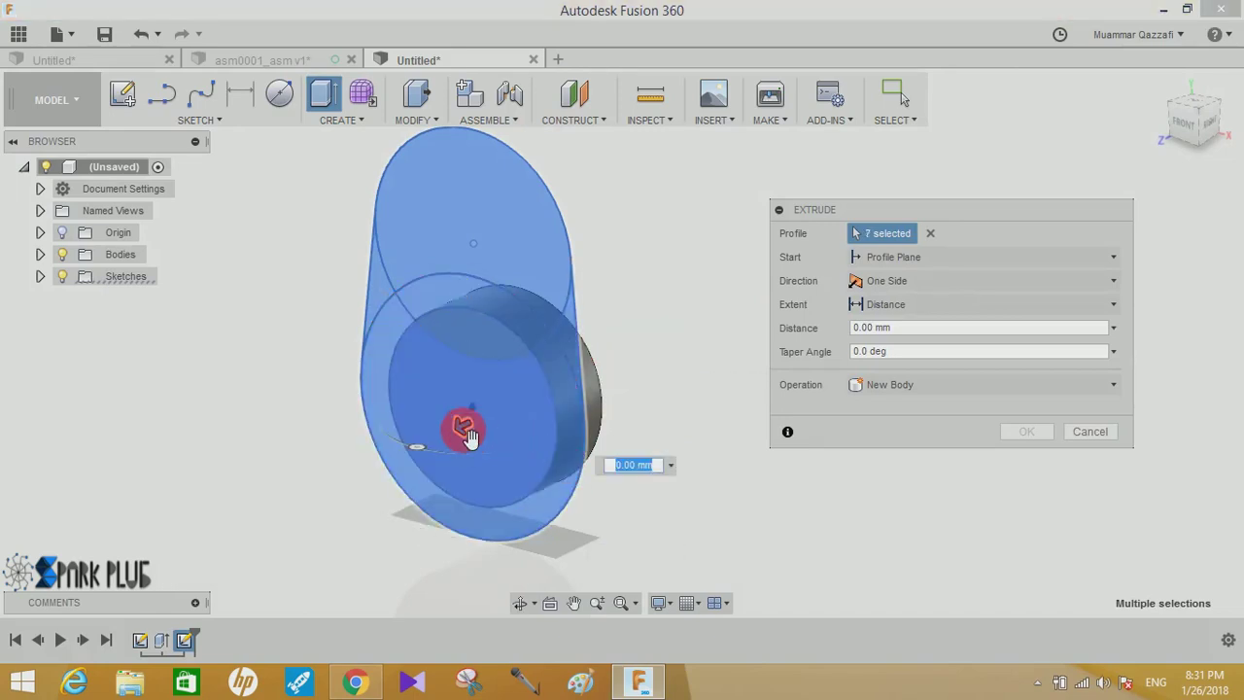
- Set the extrusion distance and commit the web as a solid joined to the disc
drag(469, 443, 444, 427)
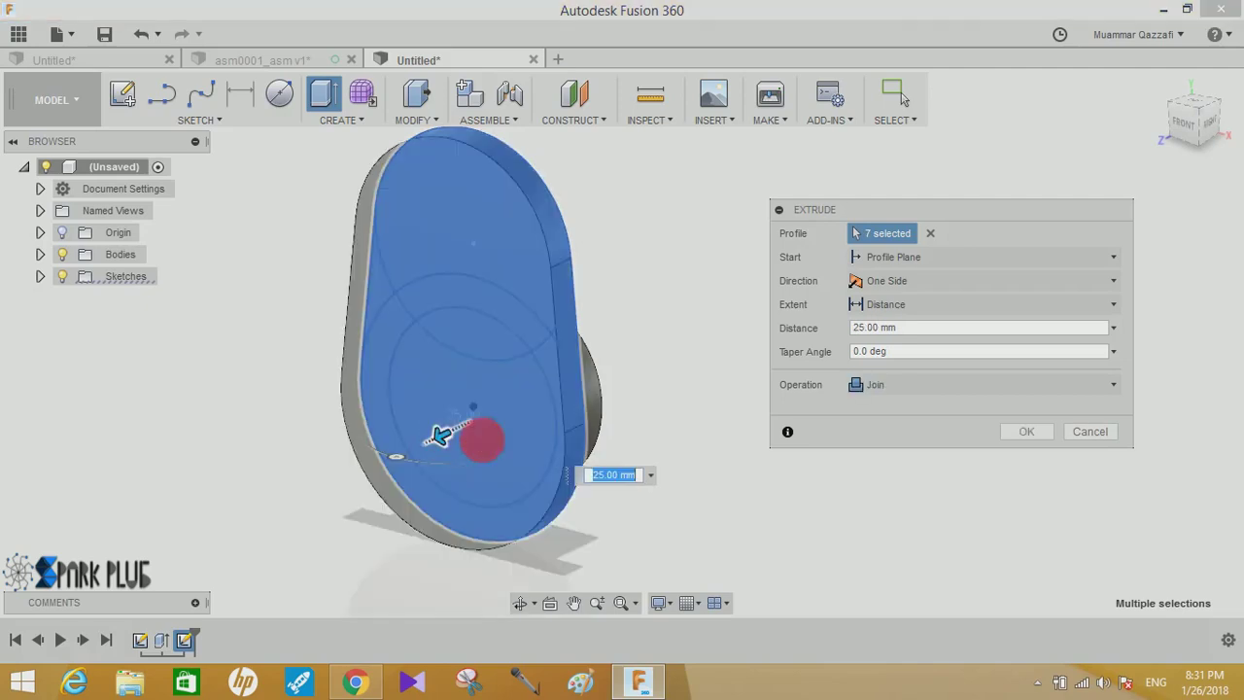
click(869, 331)
drag(842, 337, 724, 335)
text(38)
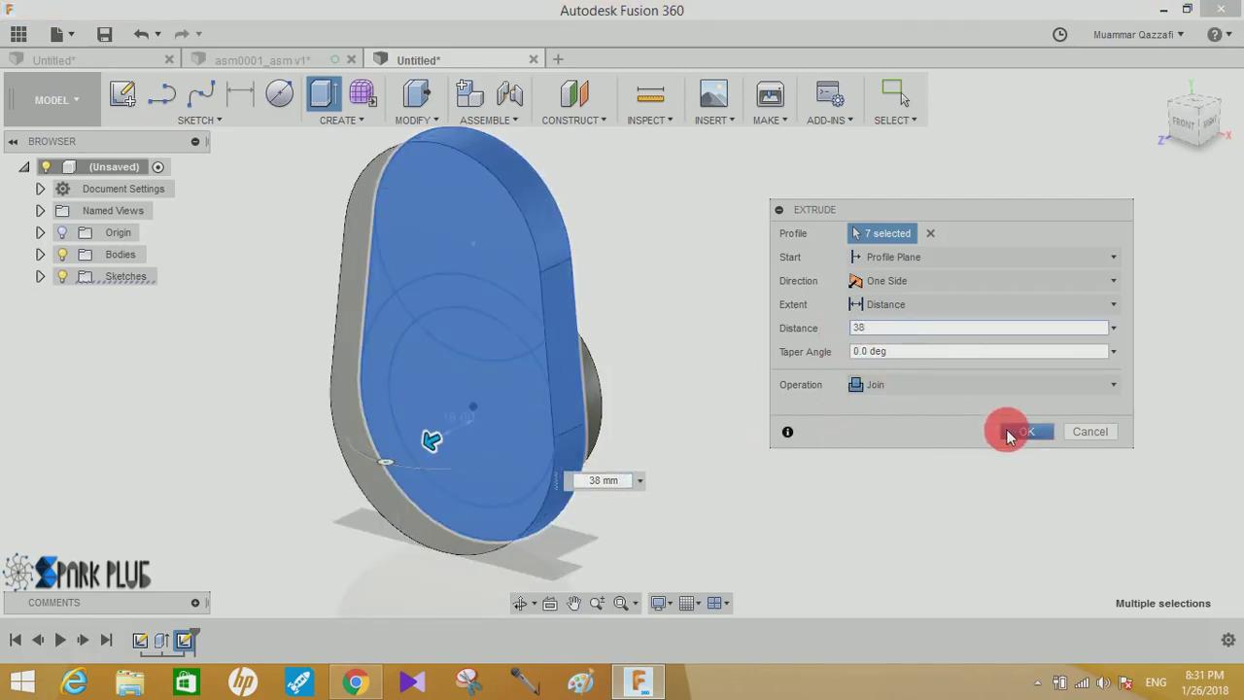
click(1019, 432)
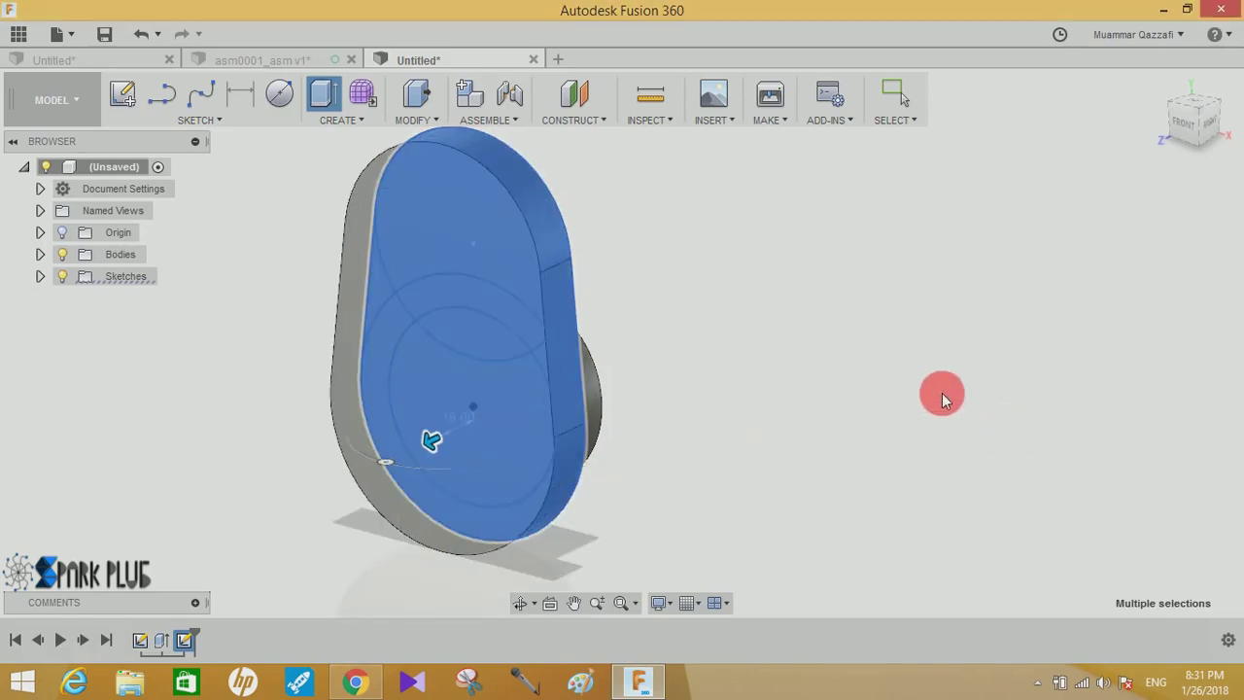
mouse_move(872, 387)
shift+middle_down()
mouse_move(792, 370)
mouse_move(1077, 396)
mouse_move(1015, 387)
shift+middle_up()
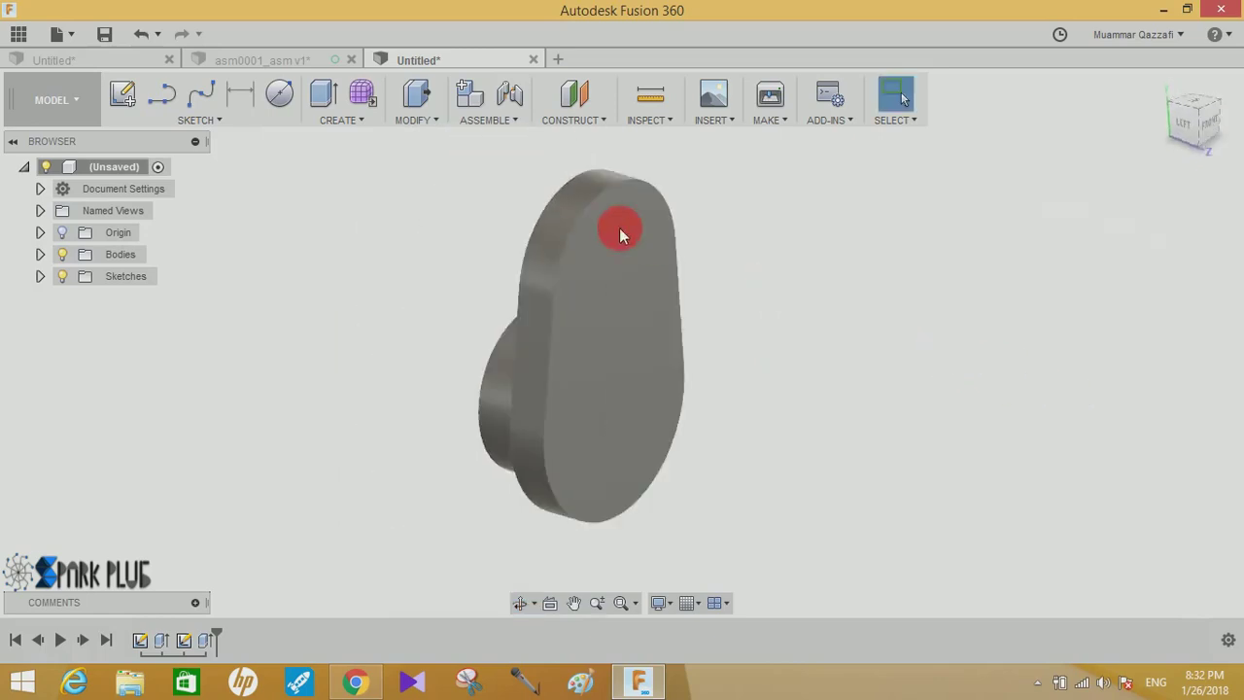
- On the web's front face, sketch a 127 mm circle centred at the upper end
click(619, 227)
click(123, 95)
click(695, 394)
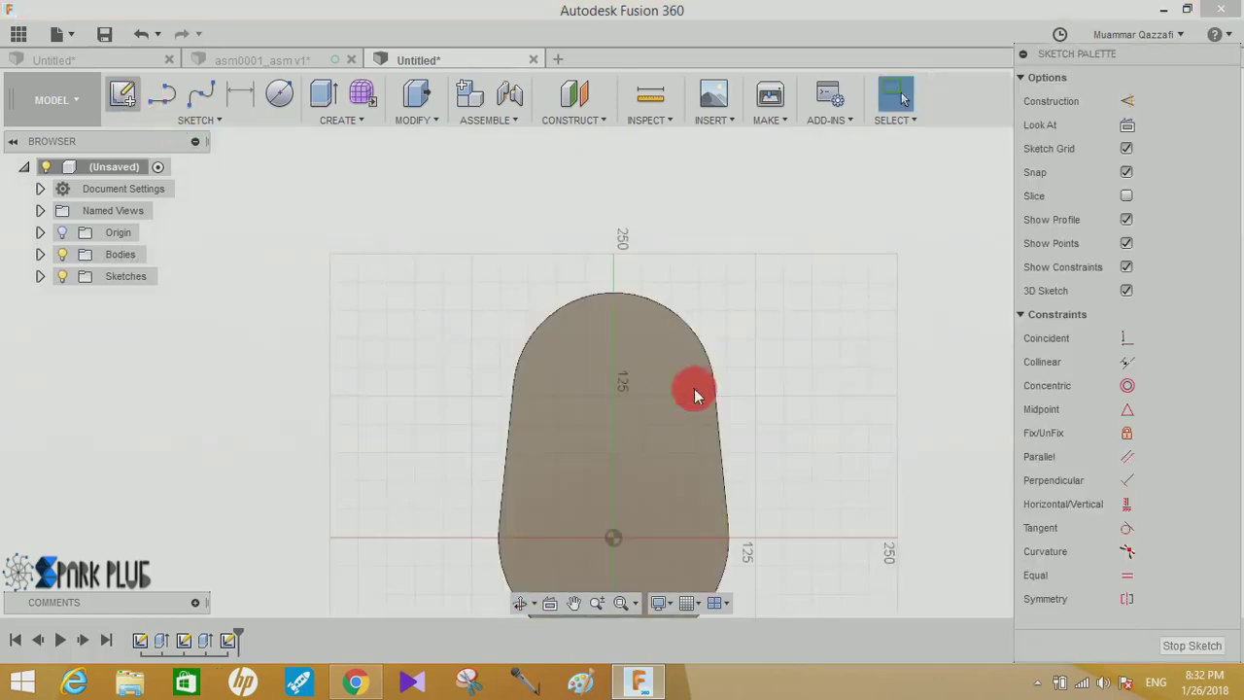
key(c)
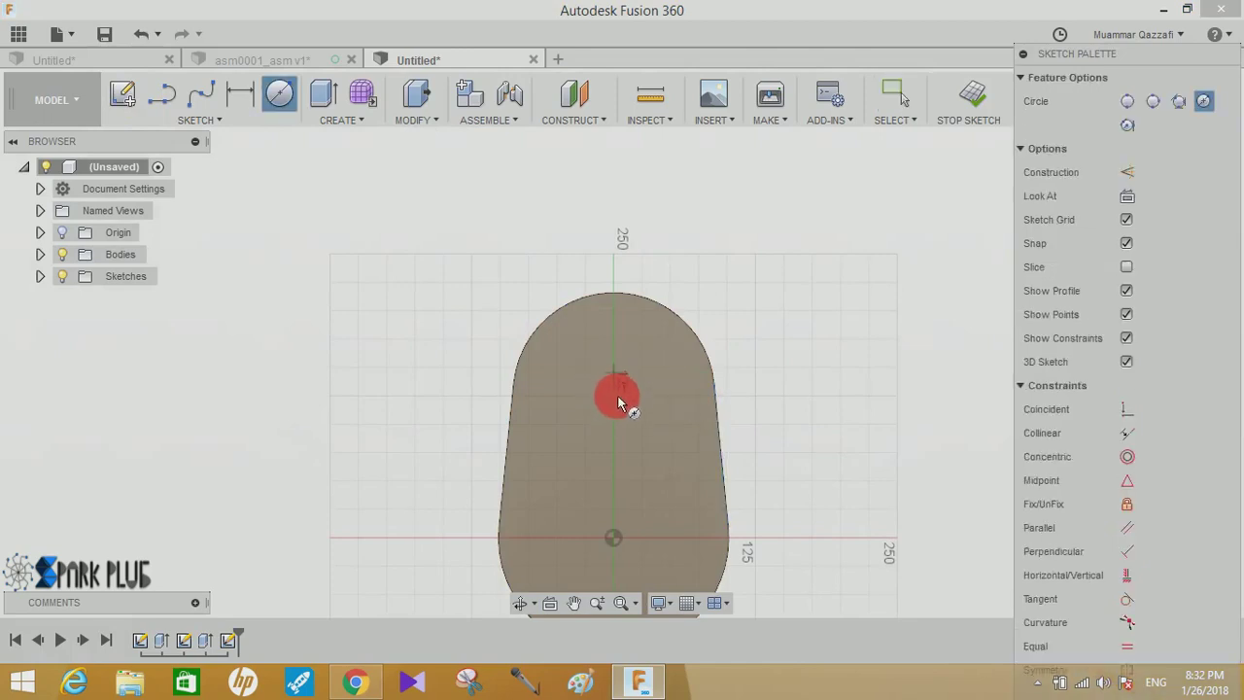
drag(619, 401, 692, 399)
text(127)
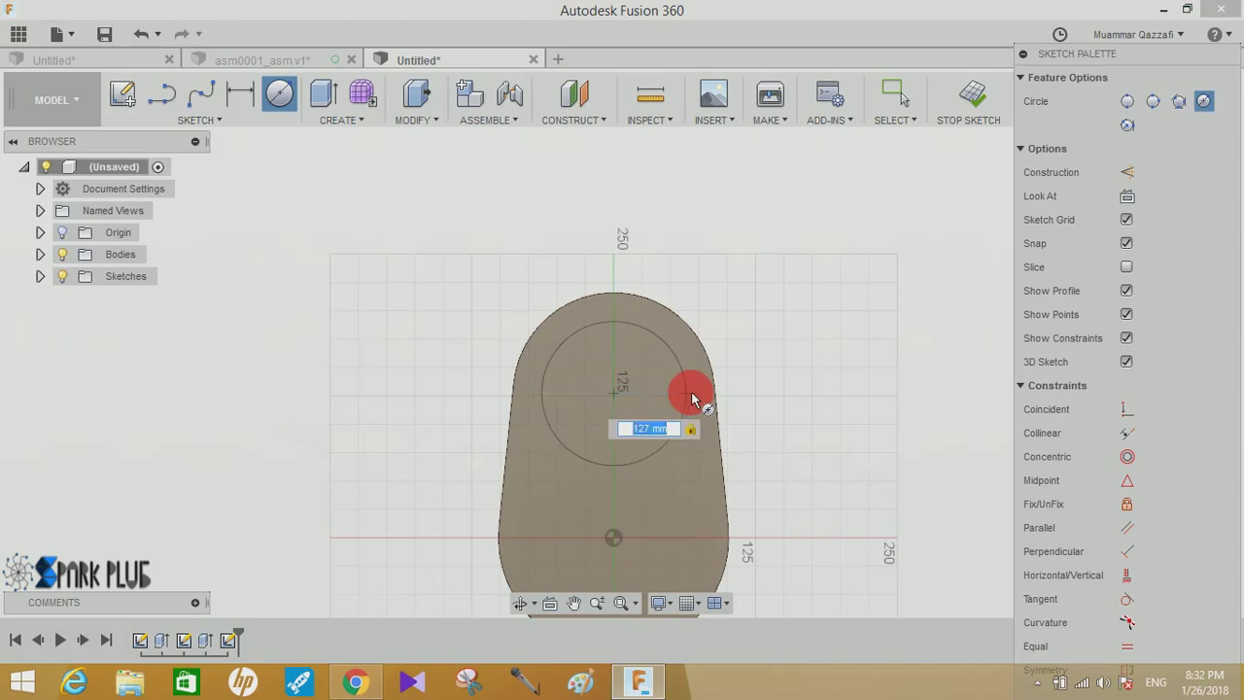
key(Return)
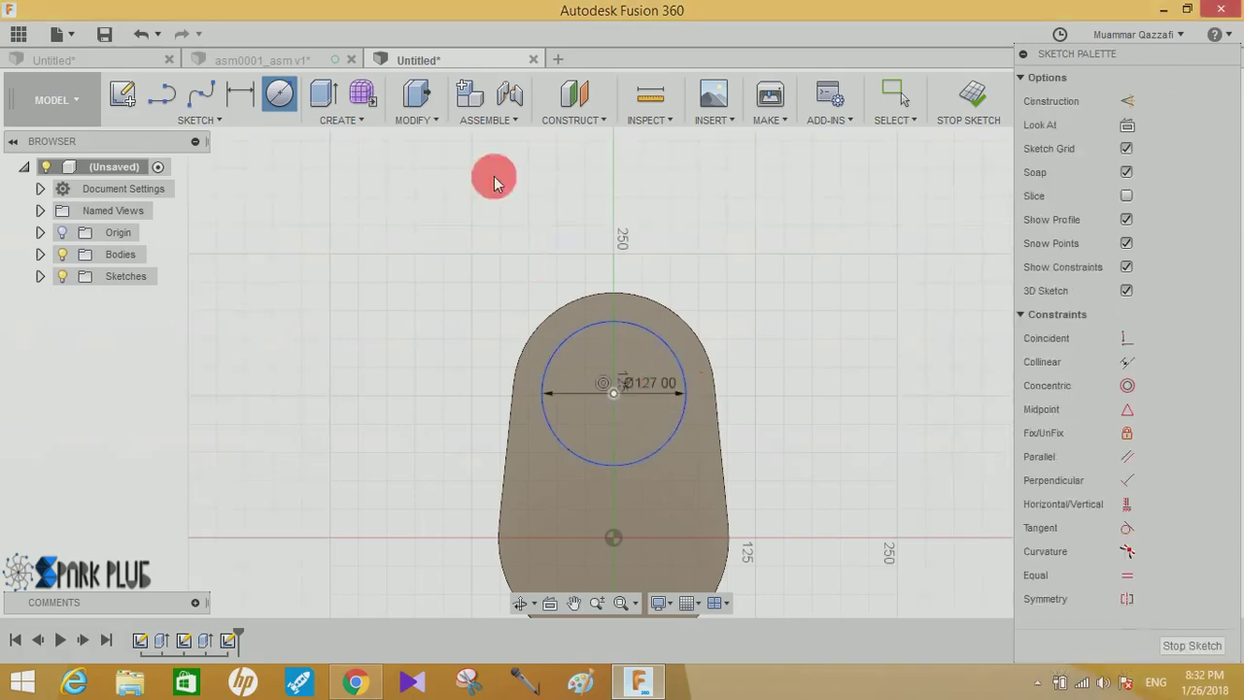
click(322, 91)
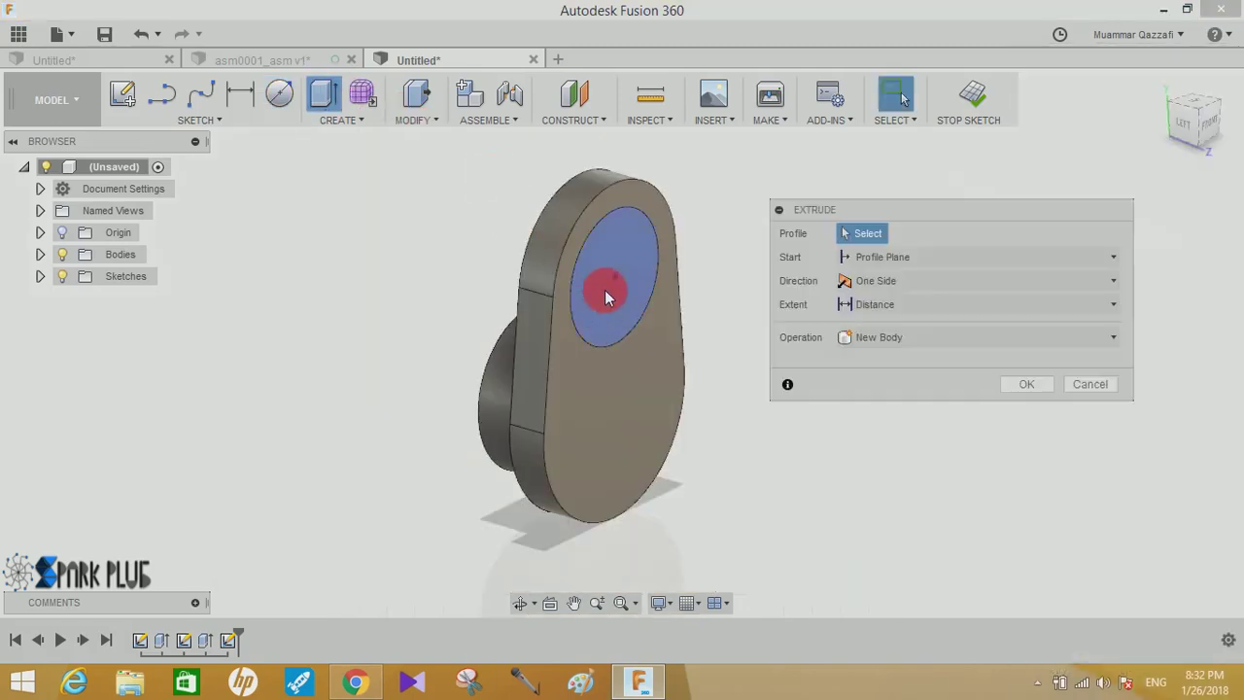
- Extrude the 127 mm circle 91.44 mm into a crankpin joined to the web
click(604, 291)
click(899, 327)
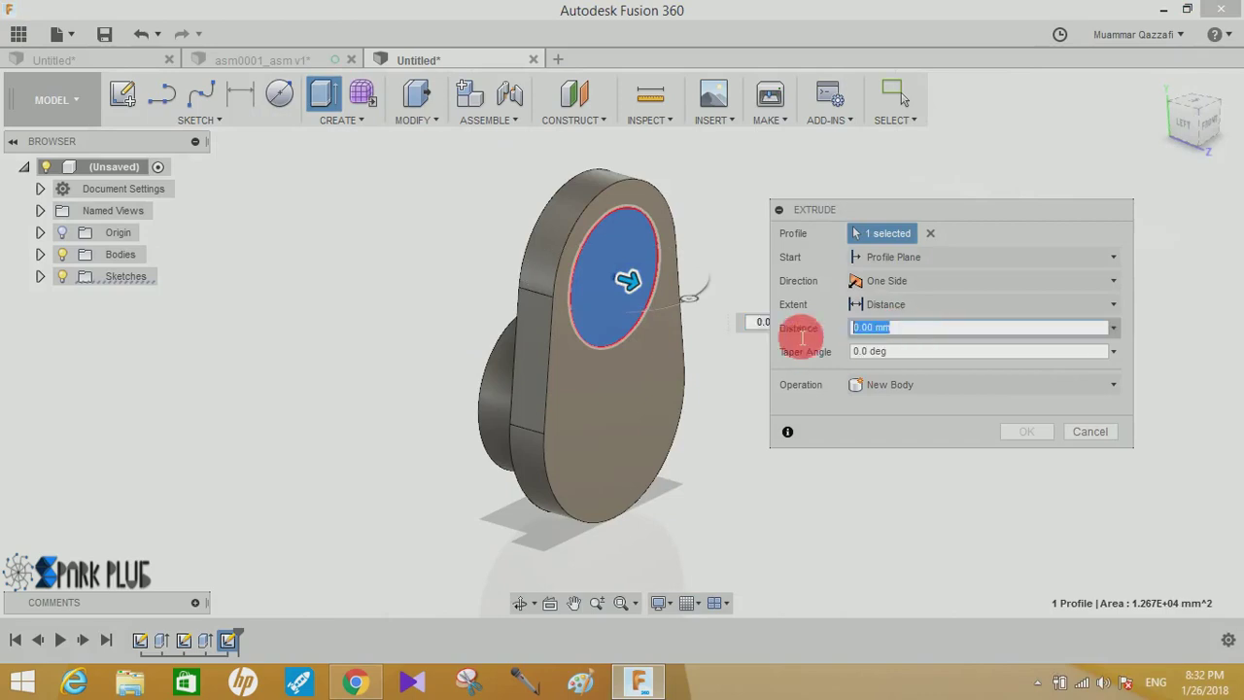
text(1.44)
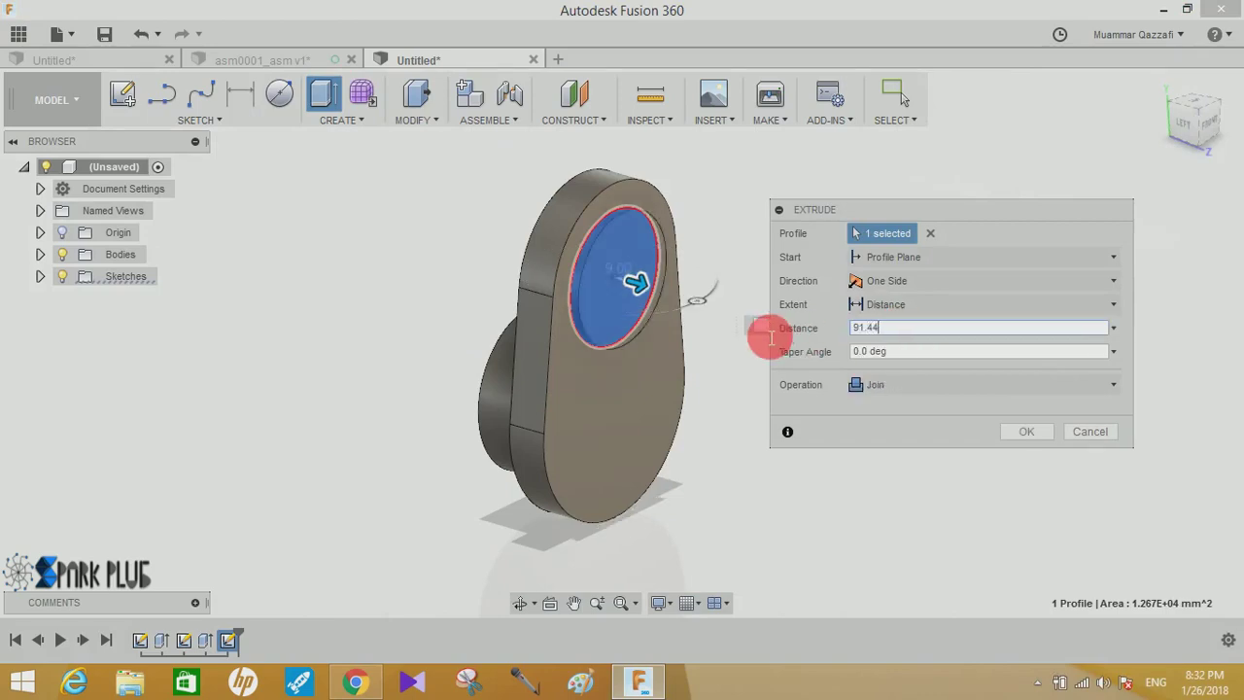
click(1026, 431)
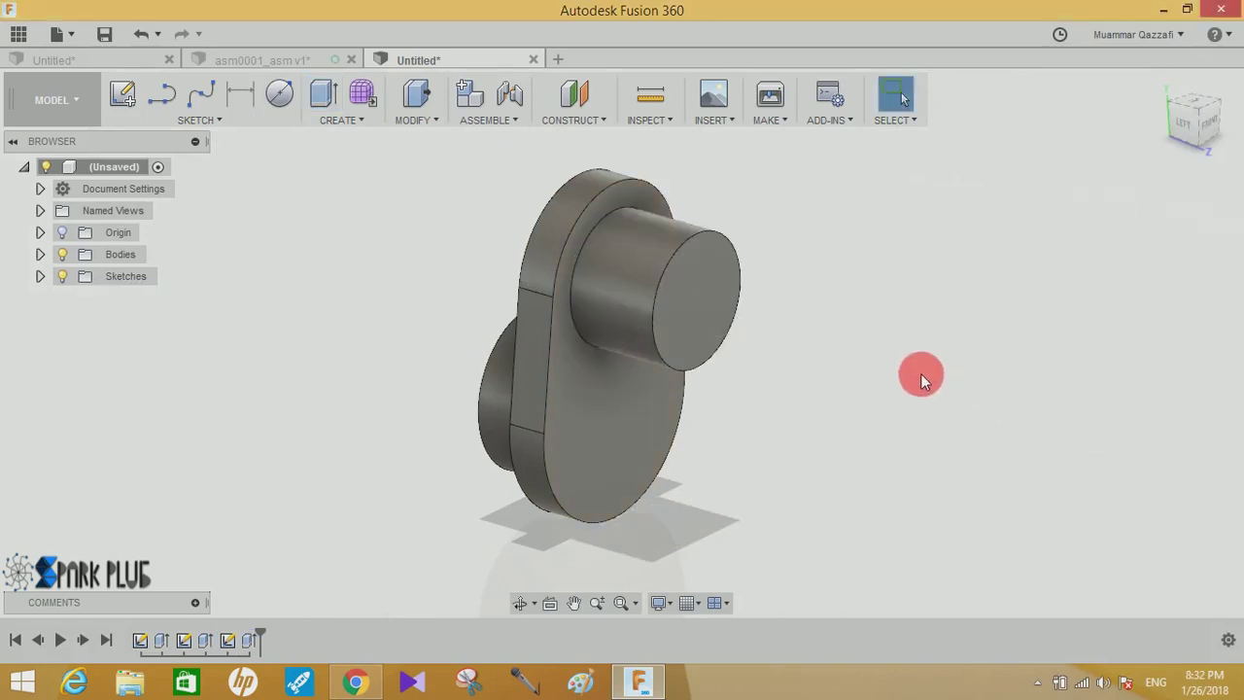
mouse_move(923, 379)
shift+middle_down()
mouse_move(778, 380)
mouse_move(827, 333)
shift+middle_up()
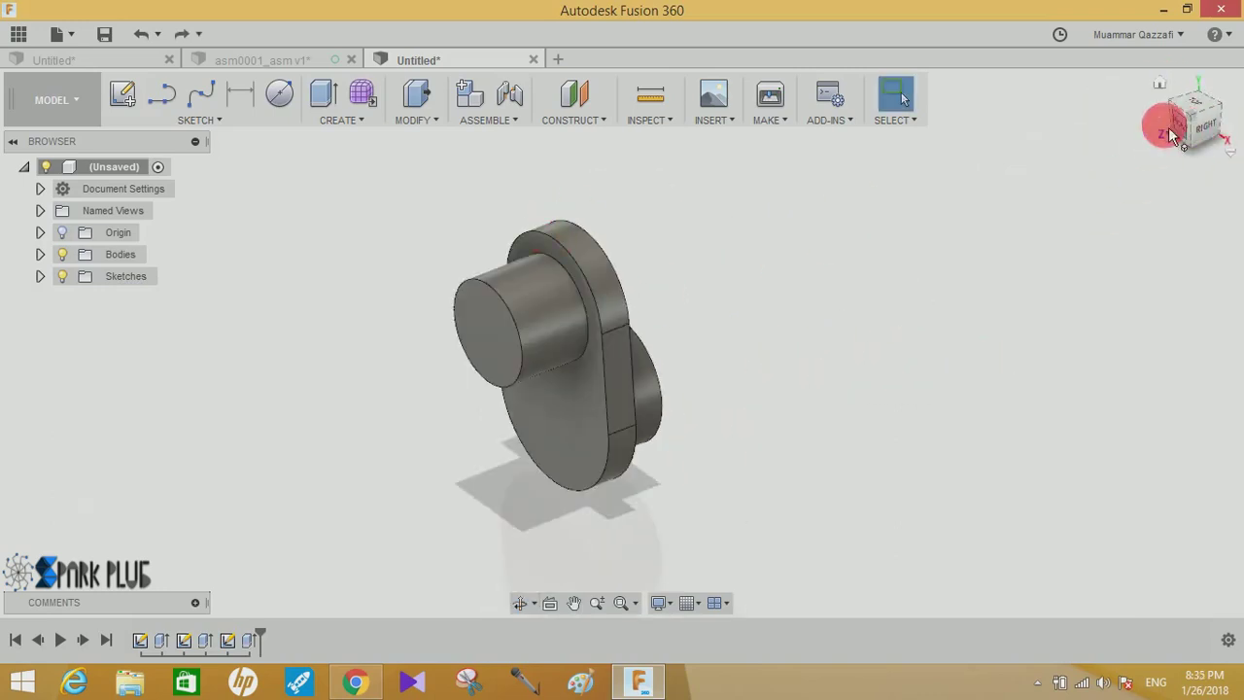
- Start a sketch on the side origin plane, facing the crank edge-on
click(119, 94)
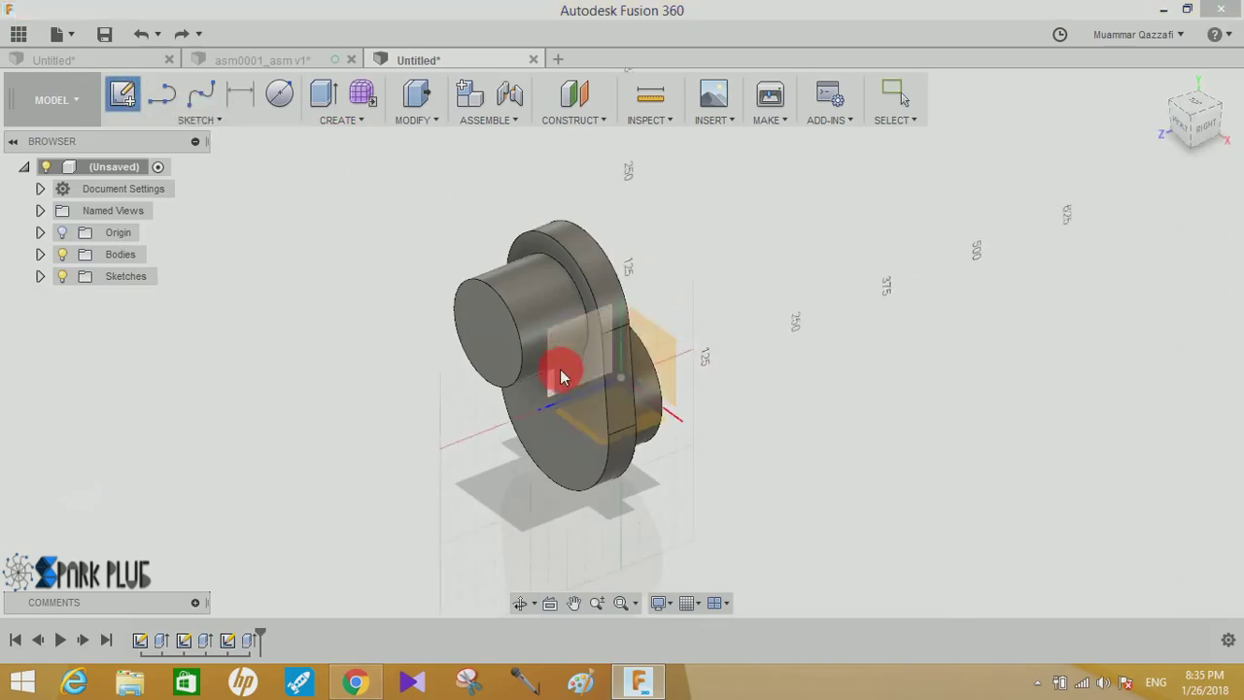
click(558, 392)
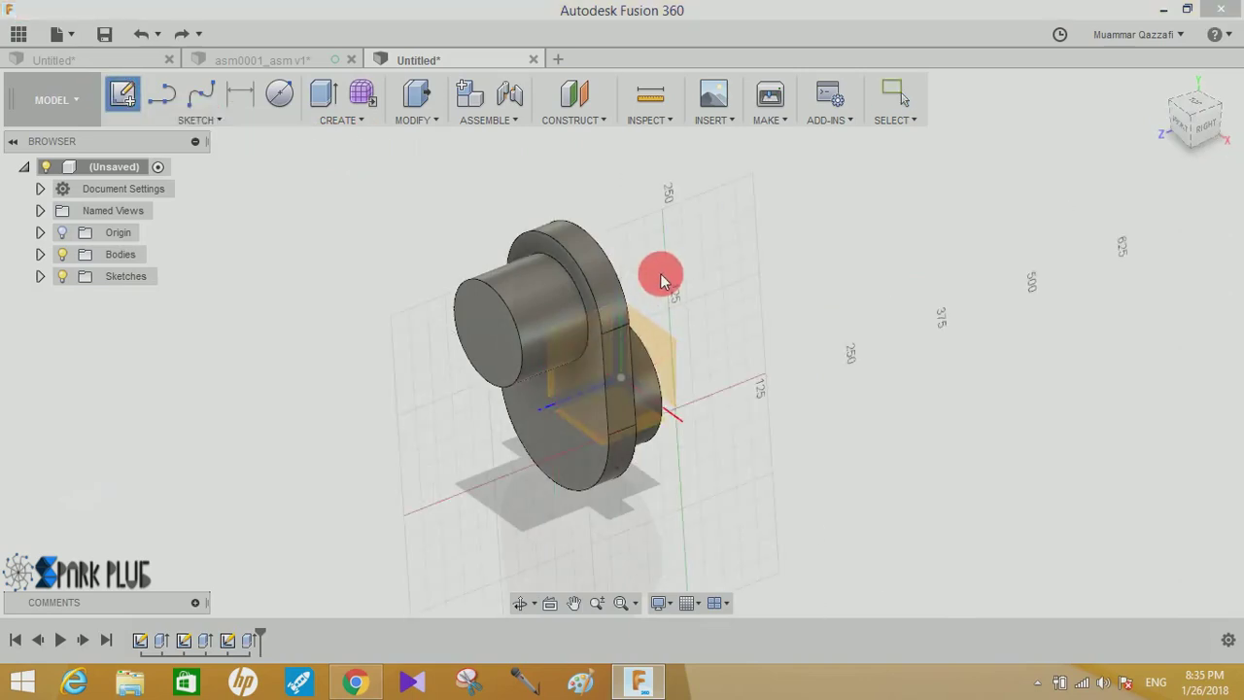
click(554, 384)
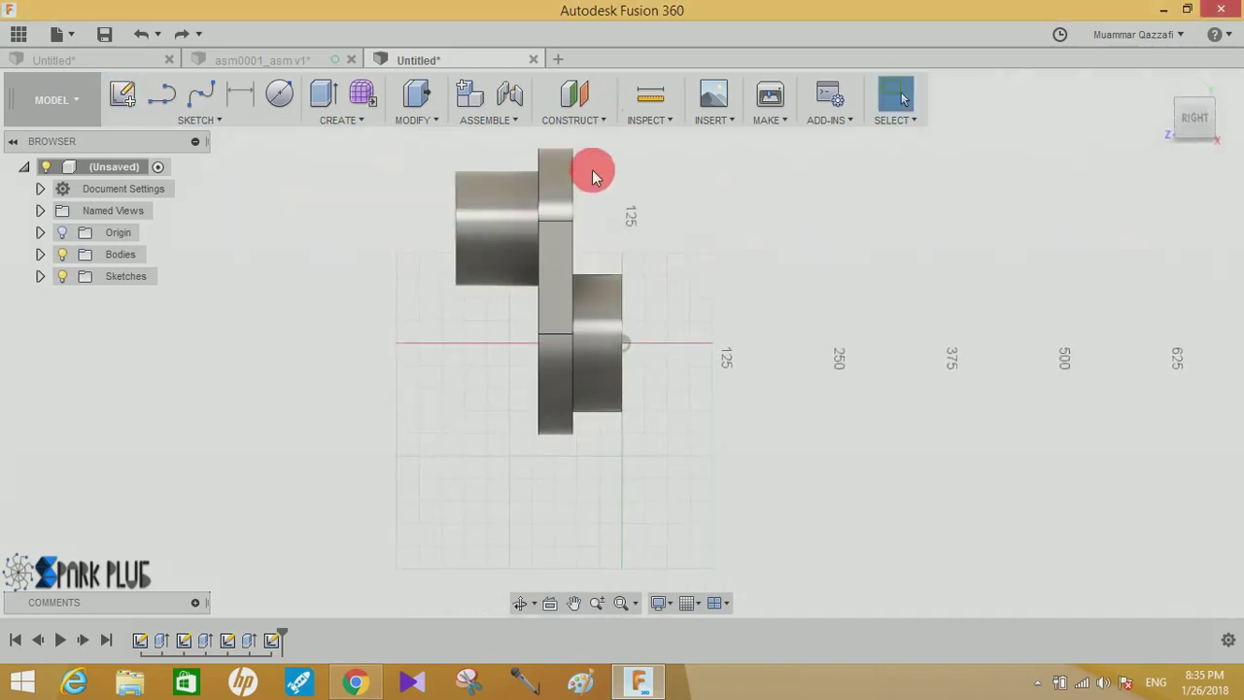
- Activate the three-point arc tool, discarding the first arc attempts
click(206, 118)
mouse_move(194, 97)
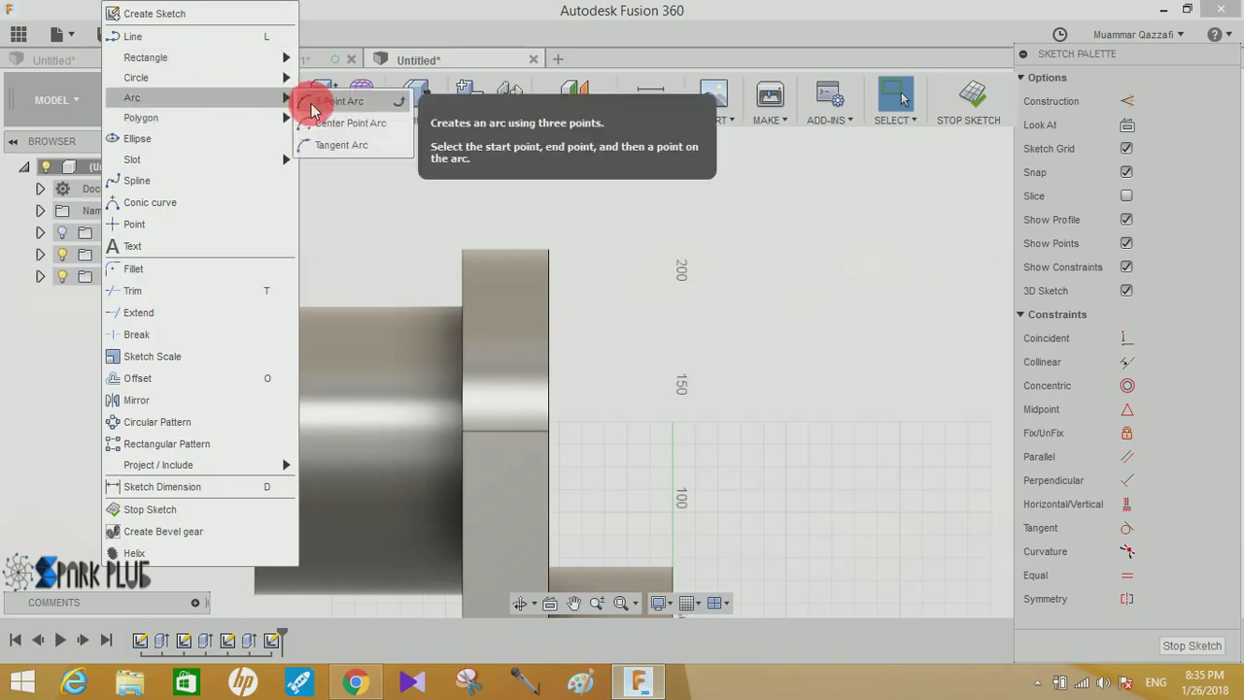
click(321, 101)
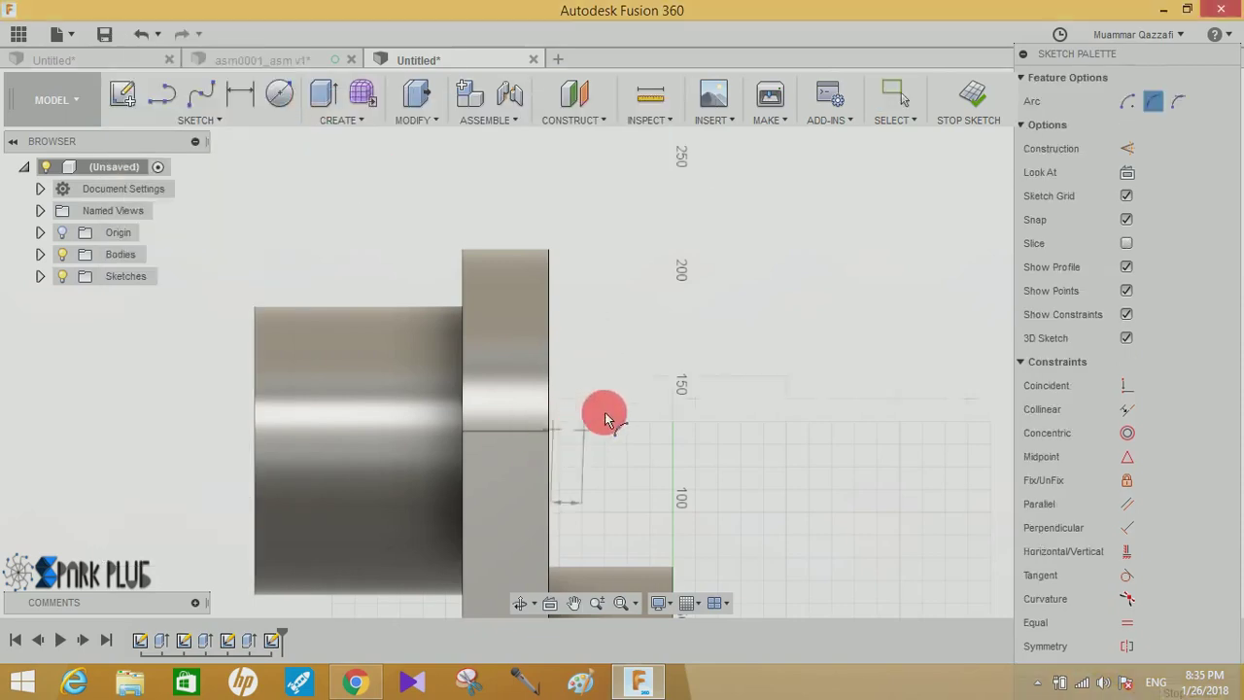
key(Escape)
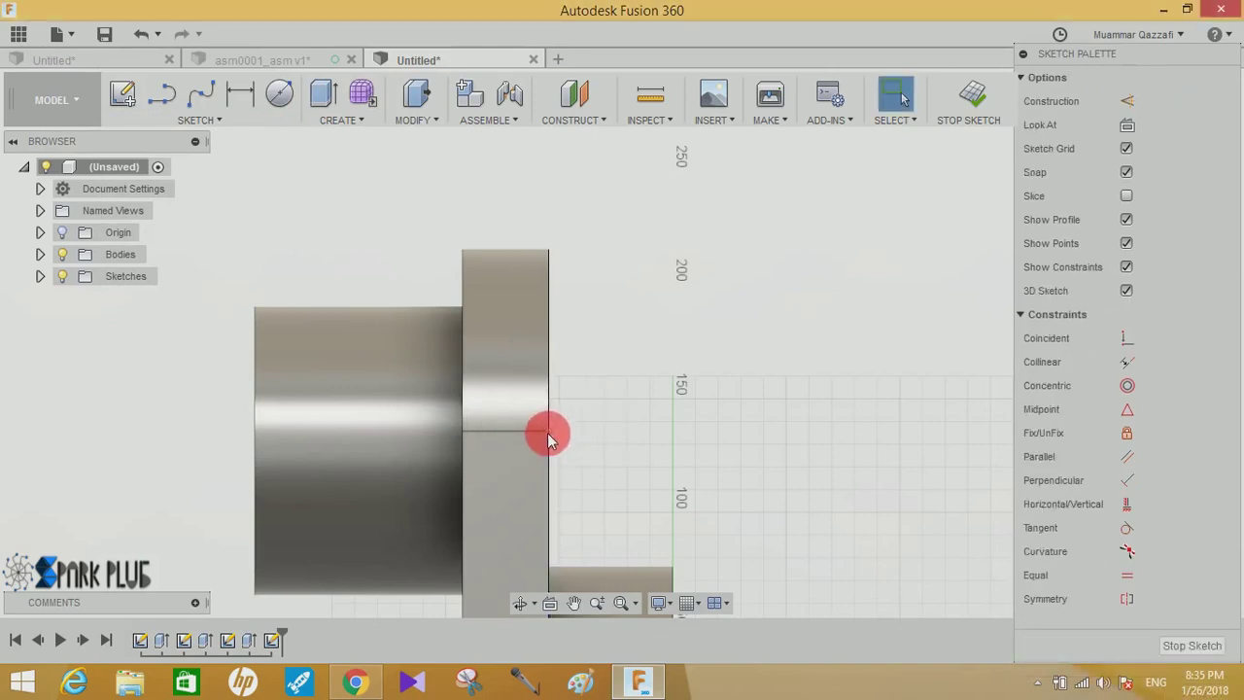
right_click(547, 440)
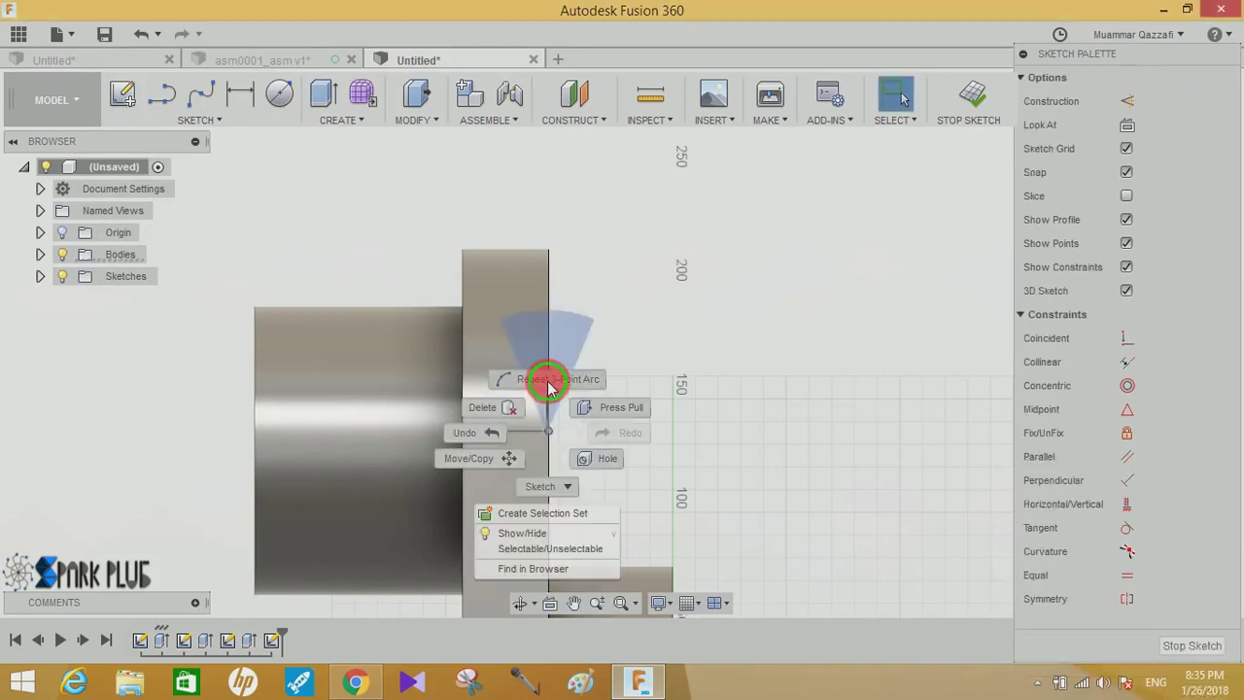
click(551, 377)
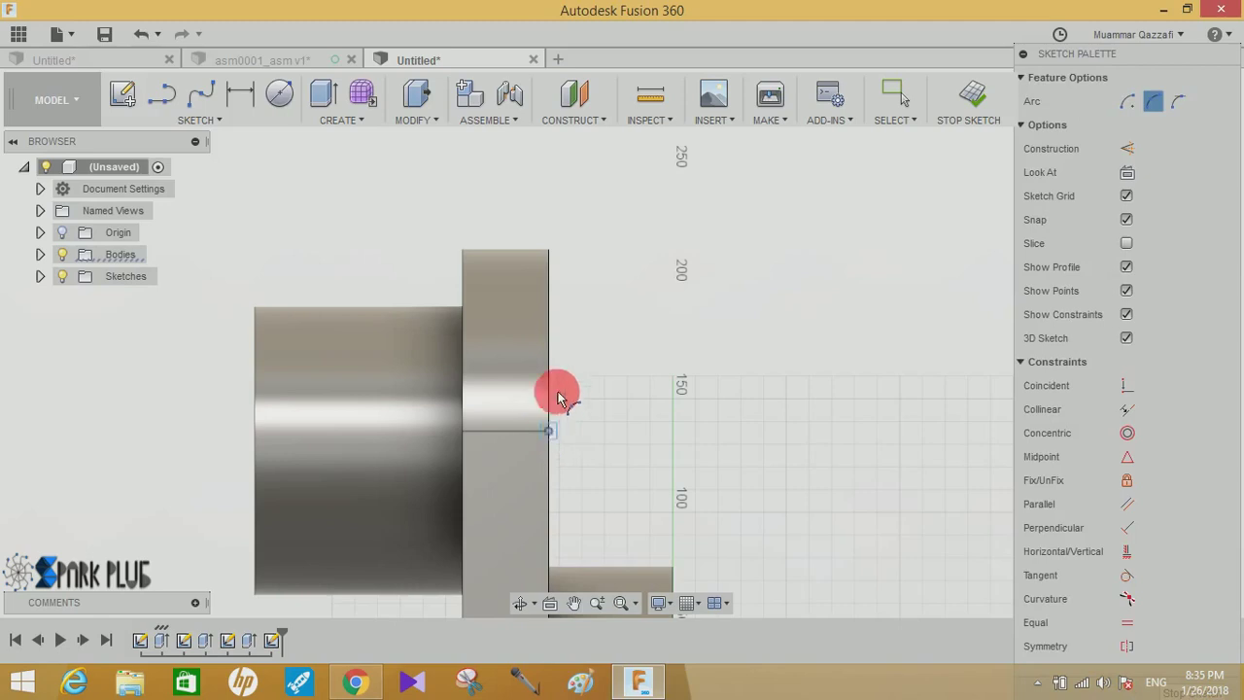
drag(549, 435, 525, 243)
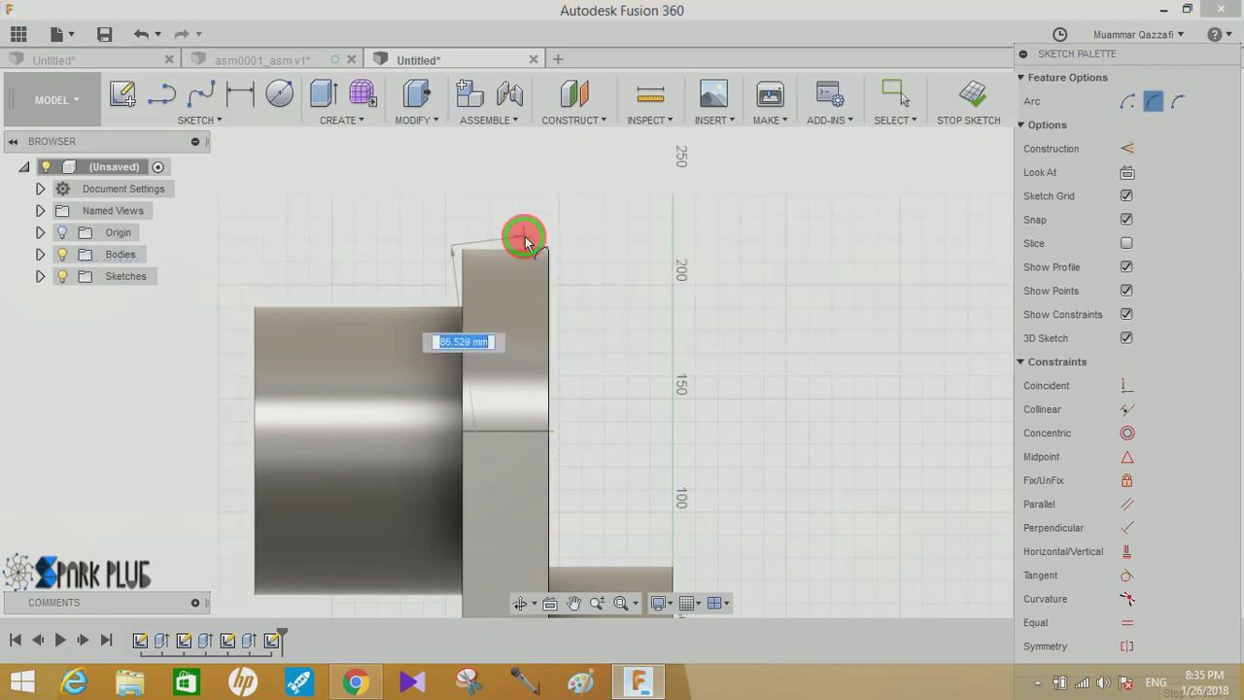
key(Escape)
- Sketch an arc along the web edge and a centre-point arc enclosing a small profile
click(524, 236)
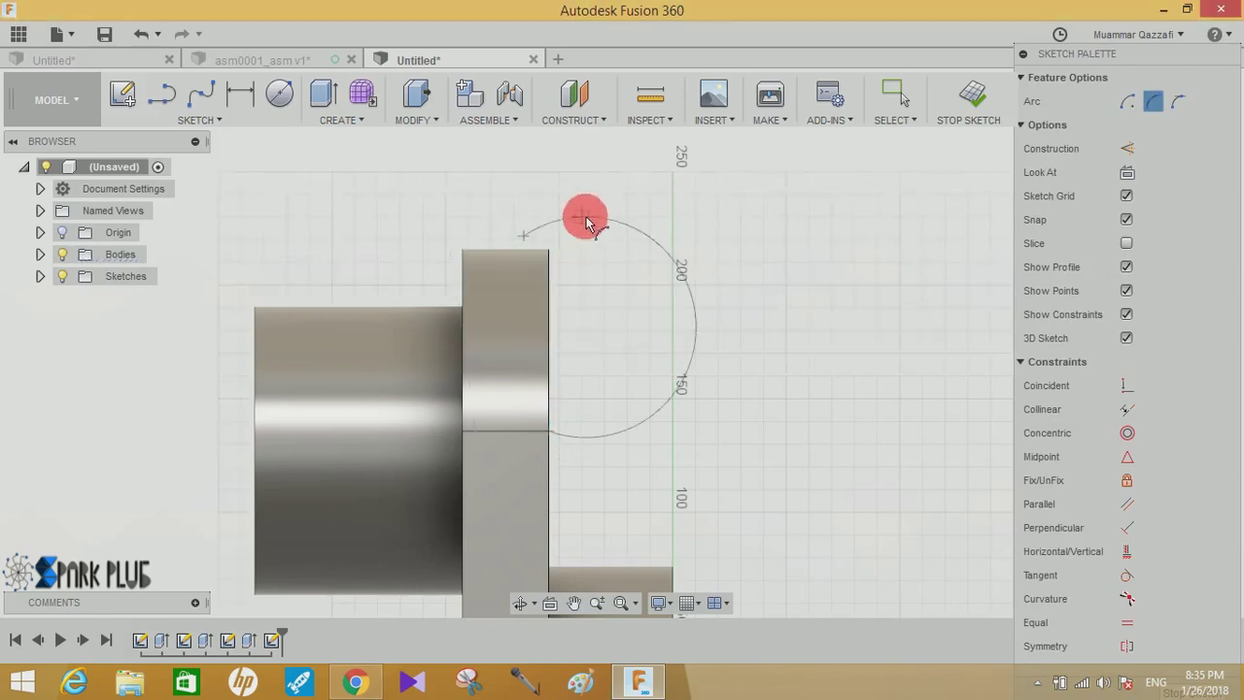
click(532, 289)
click(160, 94)
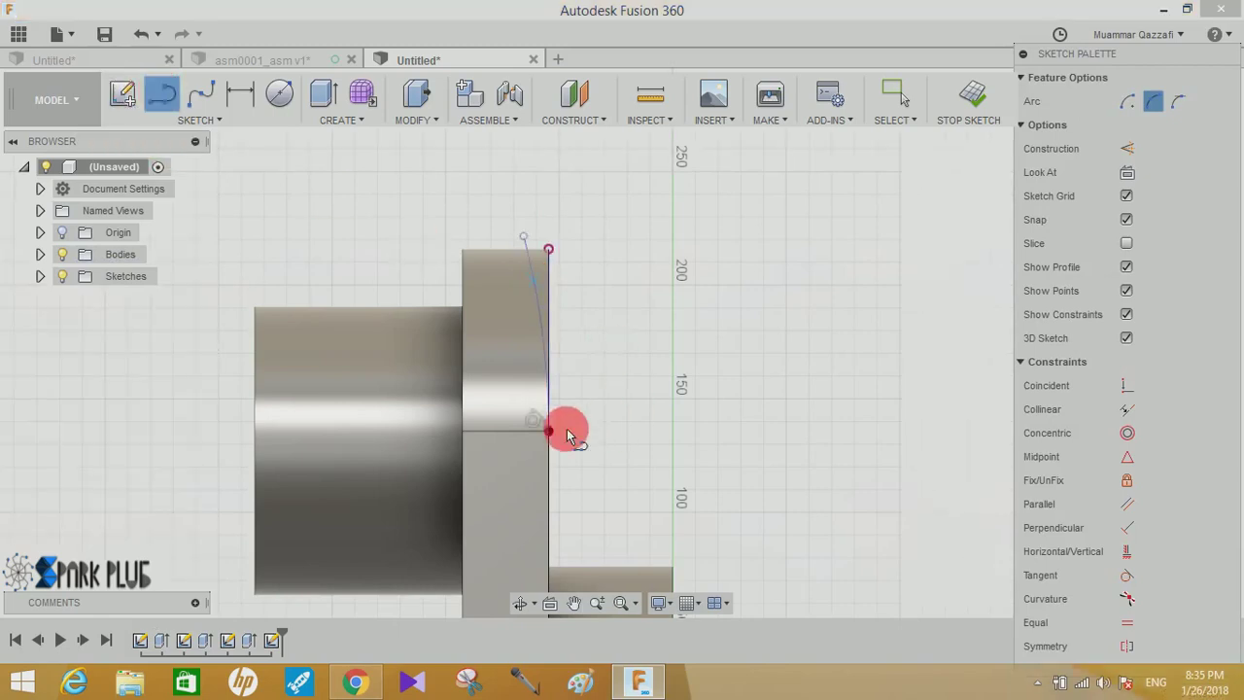
click(548, 431)
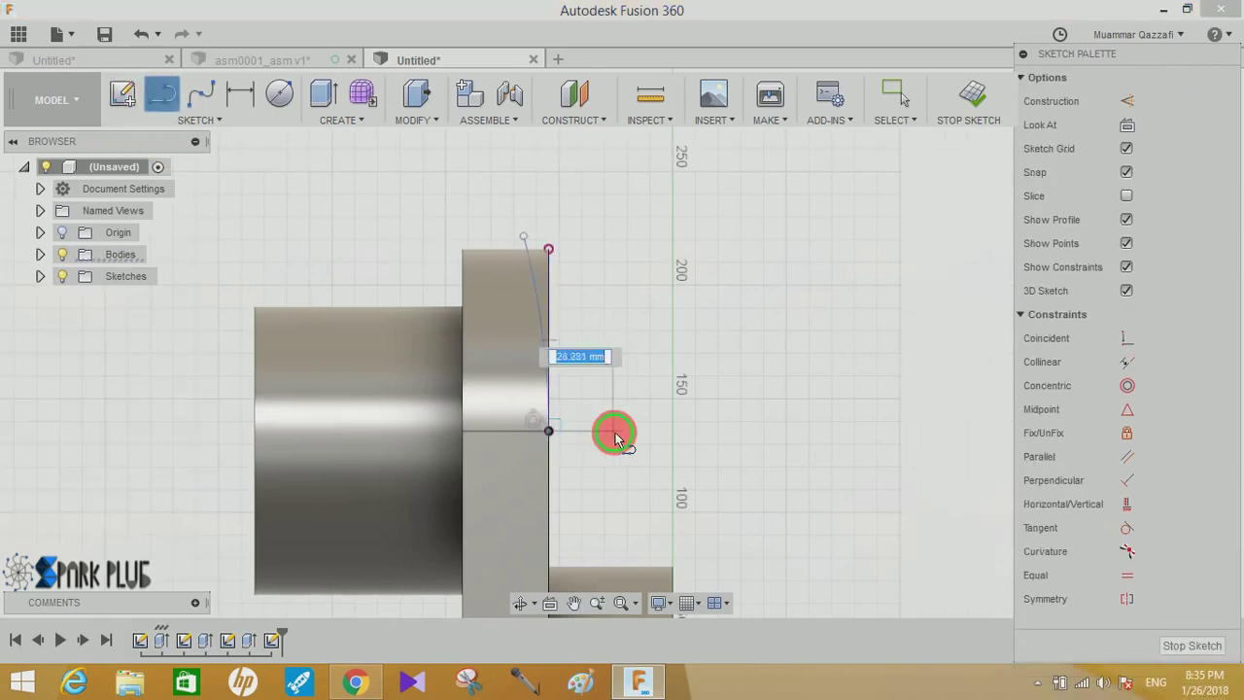
click(610, 233)
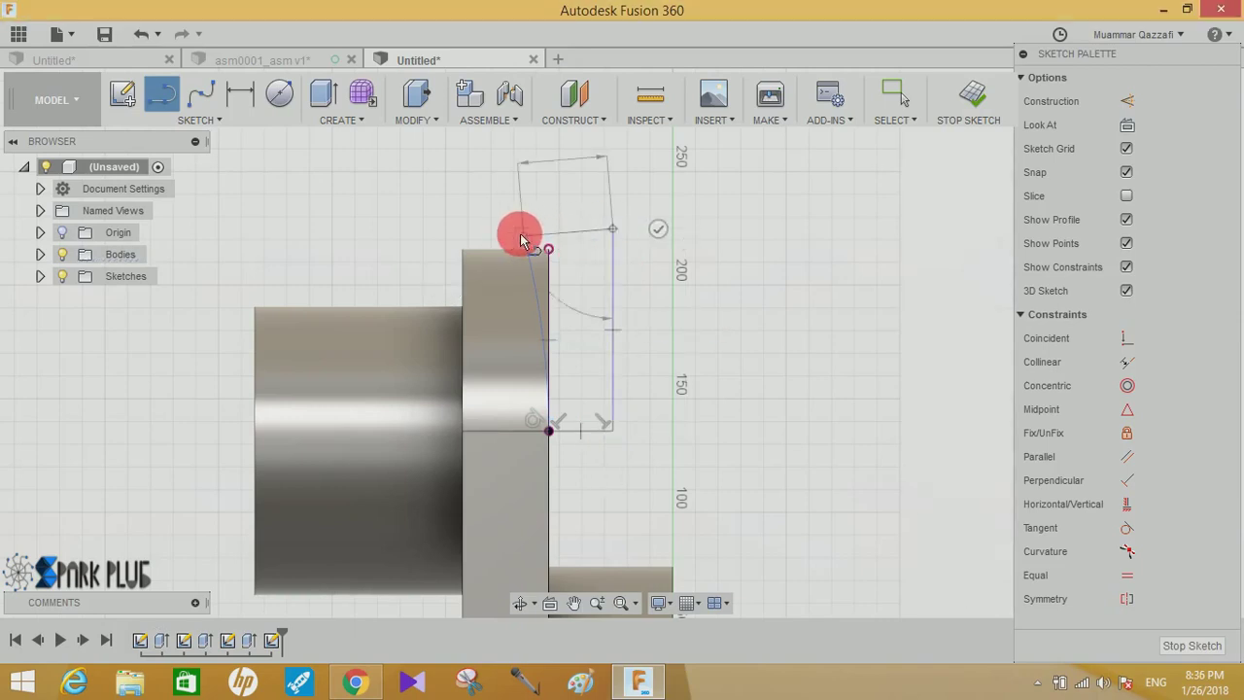
scroll(739, 399, down, 3)
middle_drag(685, 411, 681, 189)
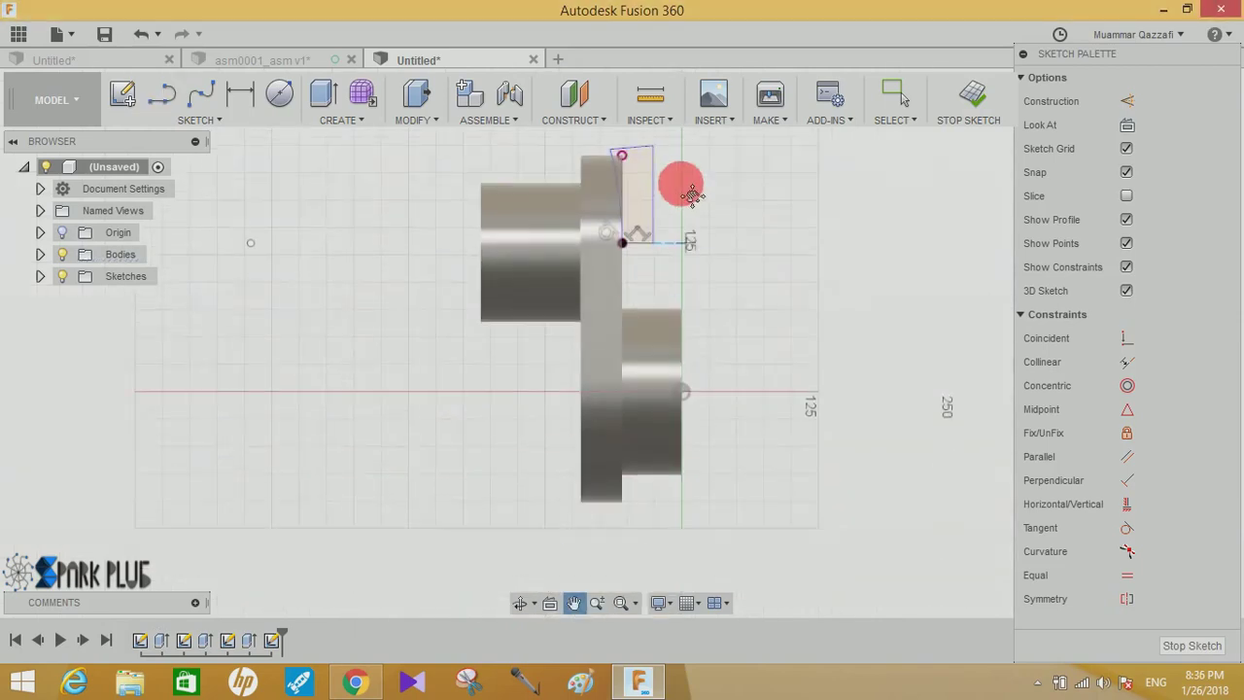
scroll(603, 352, up, 2)
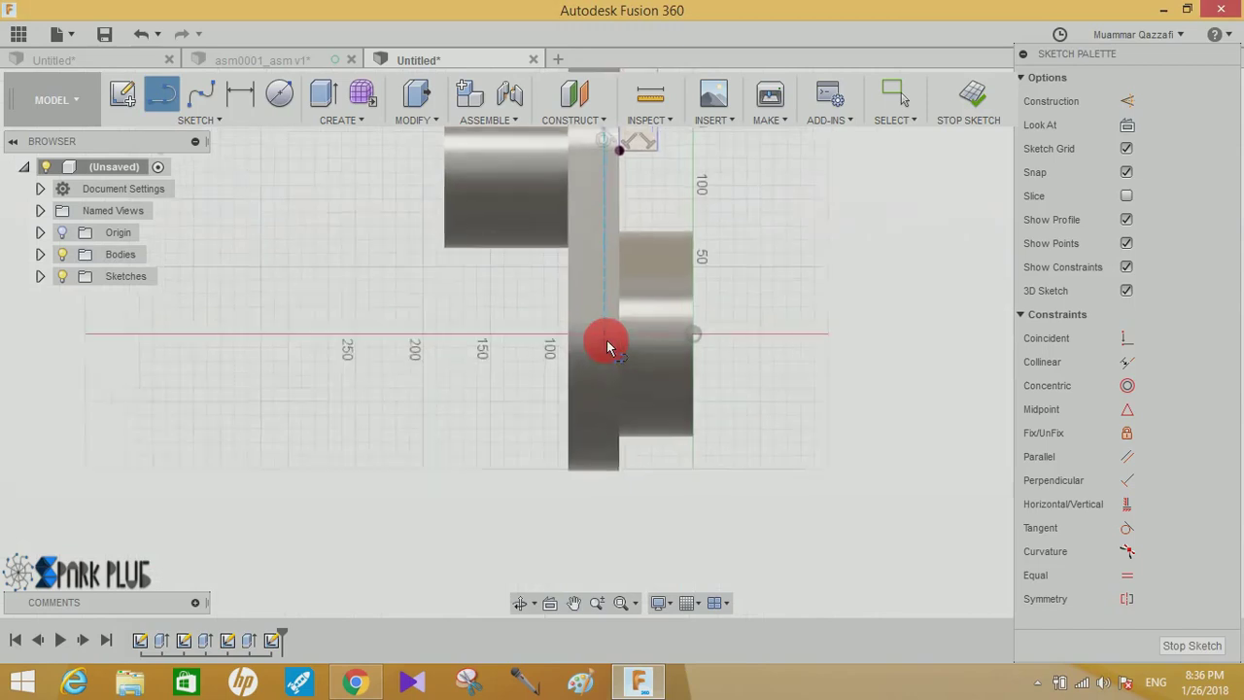
scroll(495, 311, up, 2)
- Cancel the arc command and clear the body selection
click(173, 124)
mouse_move(132, 97)
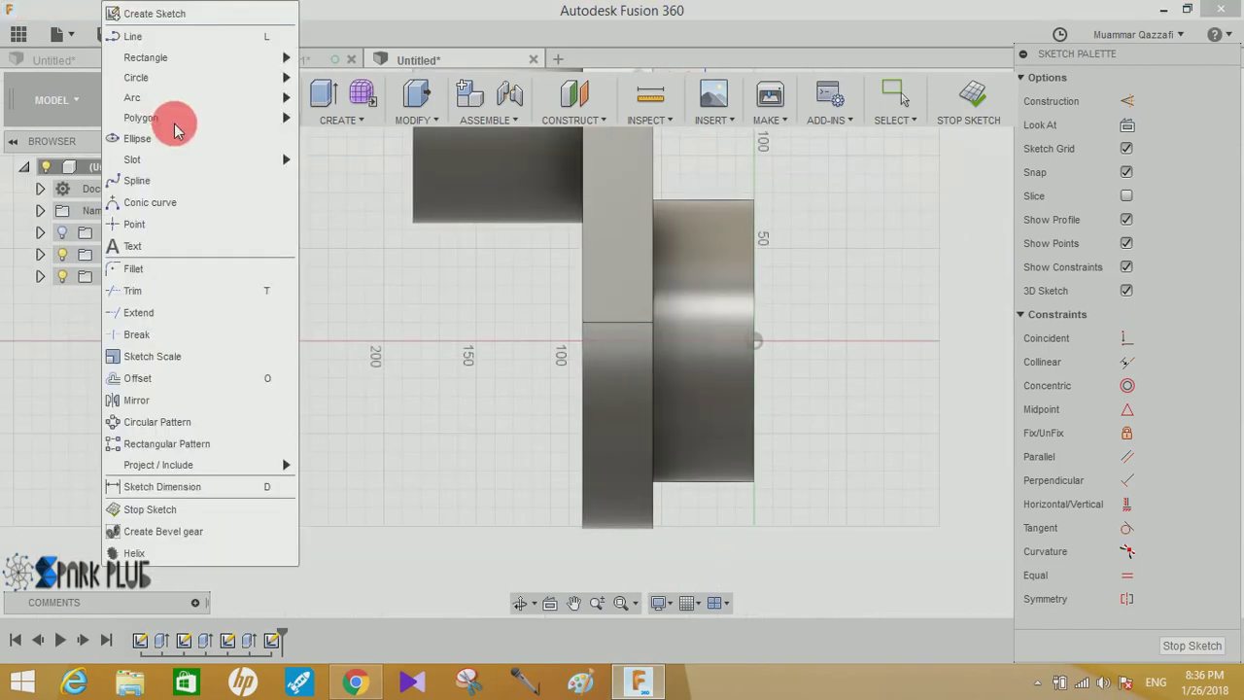
click(330, 100)
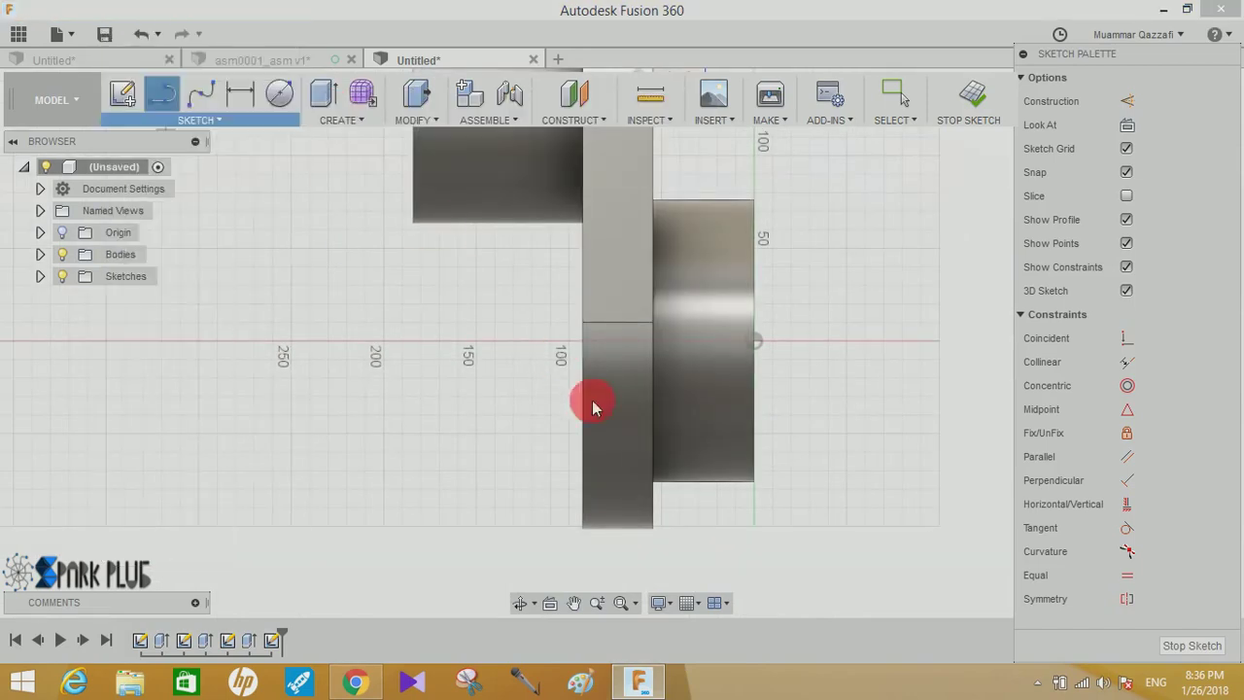
key(Escape)
click(583, 327)
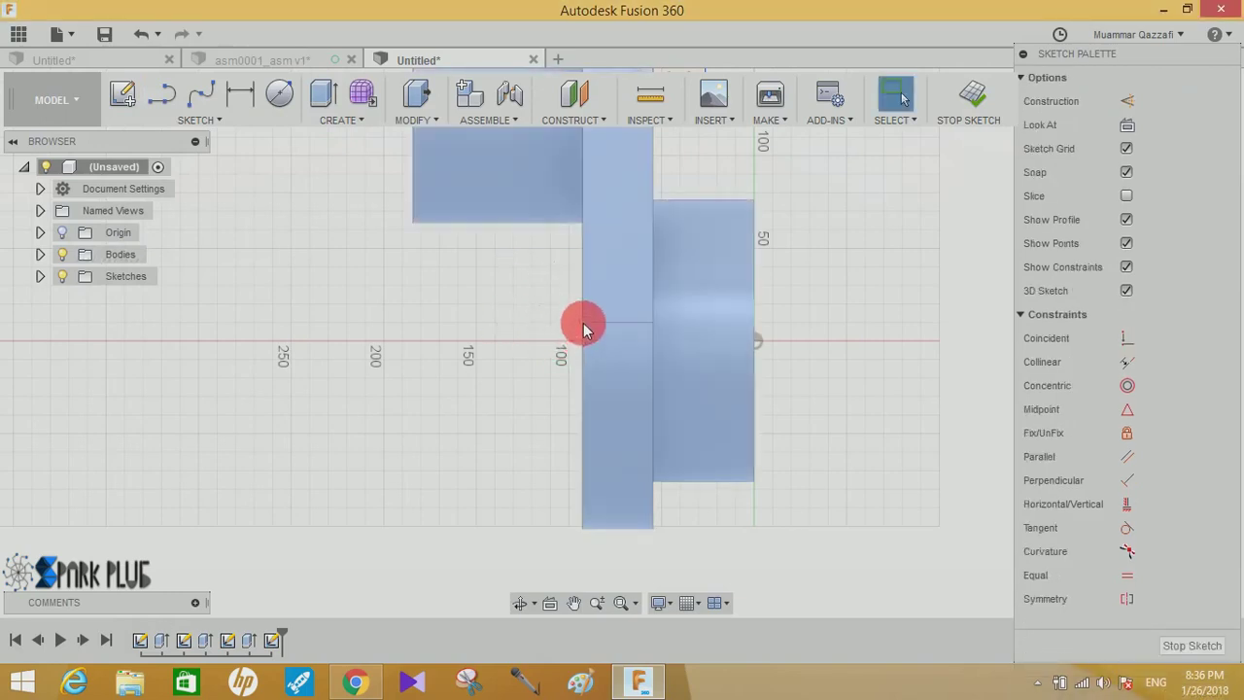
right_click(583, 327)
click(582, 329)
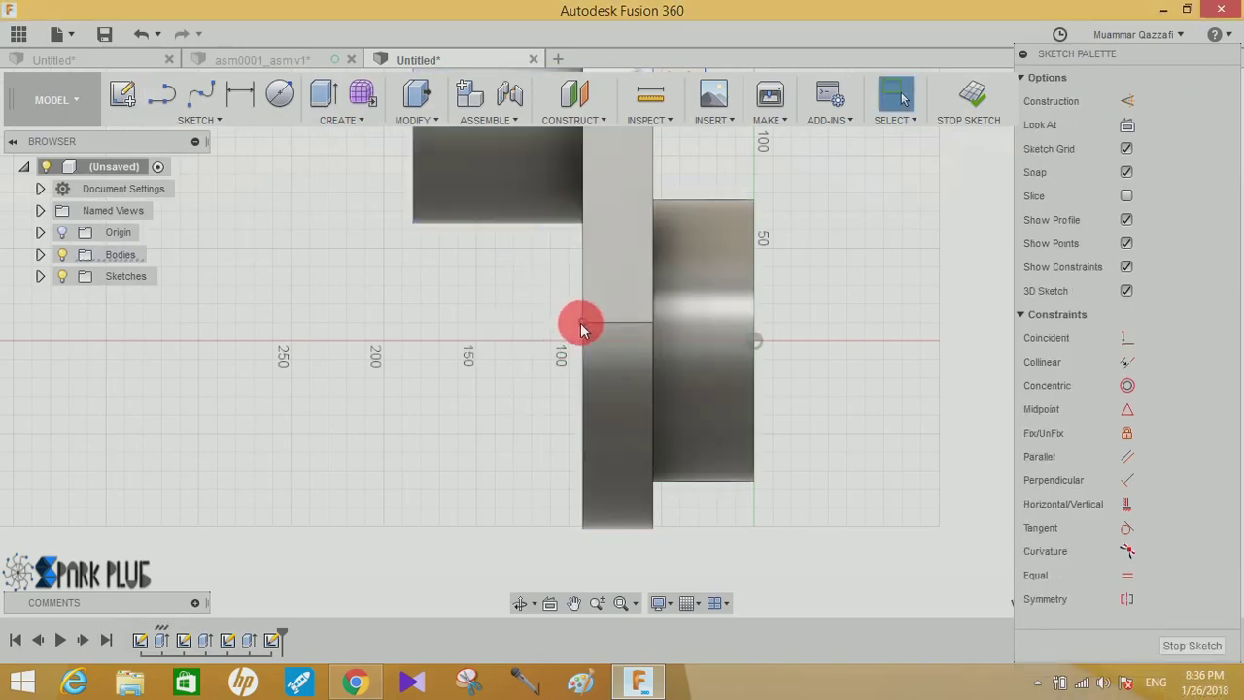
- Draw lines down the web's edge from its corner to below its bottom
key(l)
click(584, 323)
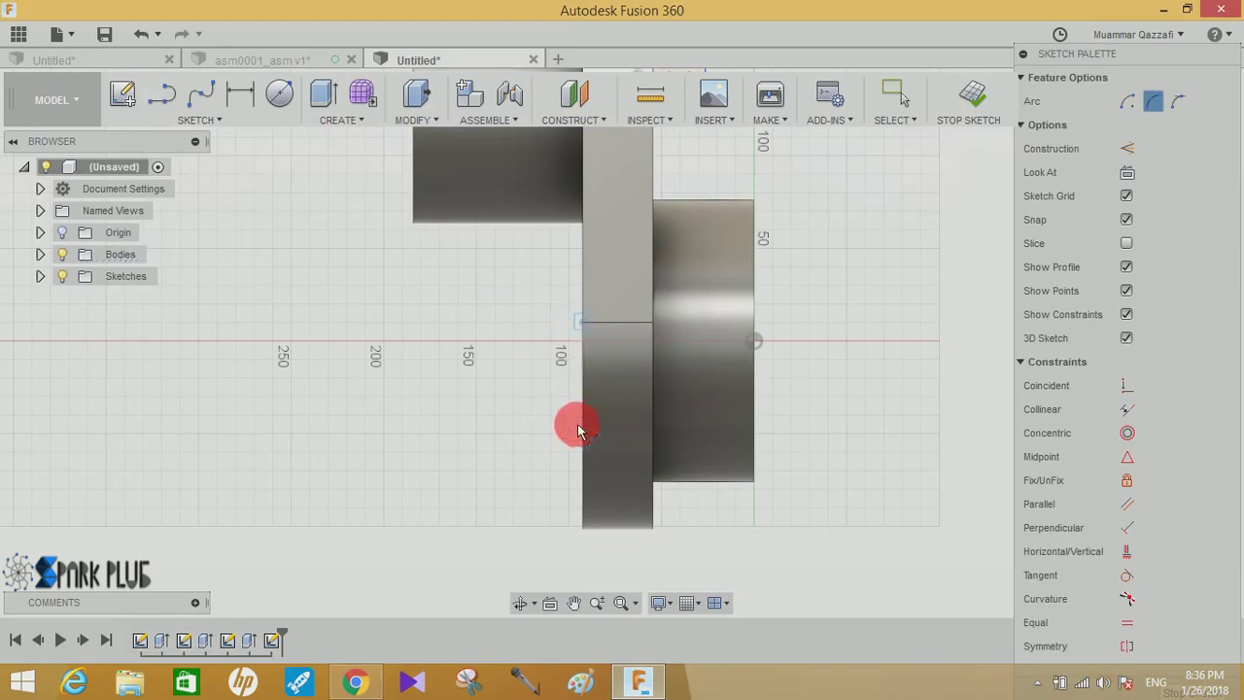
drag(600, 540, 604, 547)
click(604, 546)
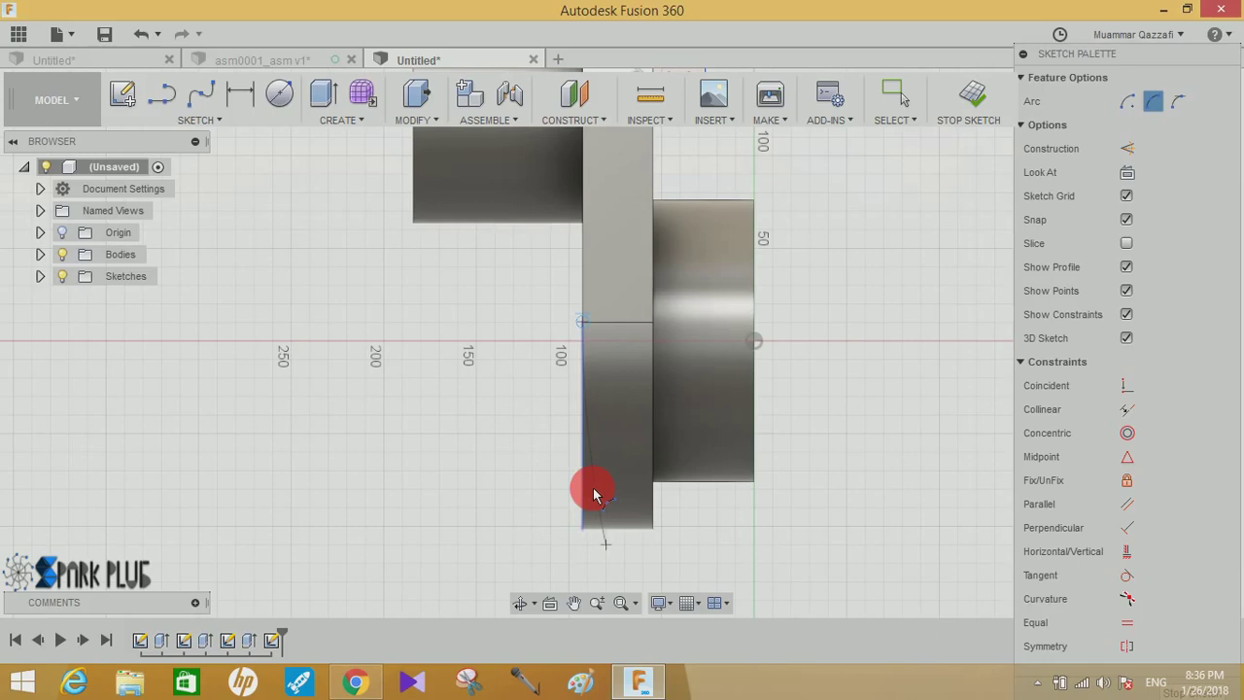
click(582, 530)
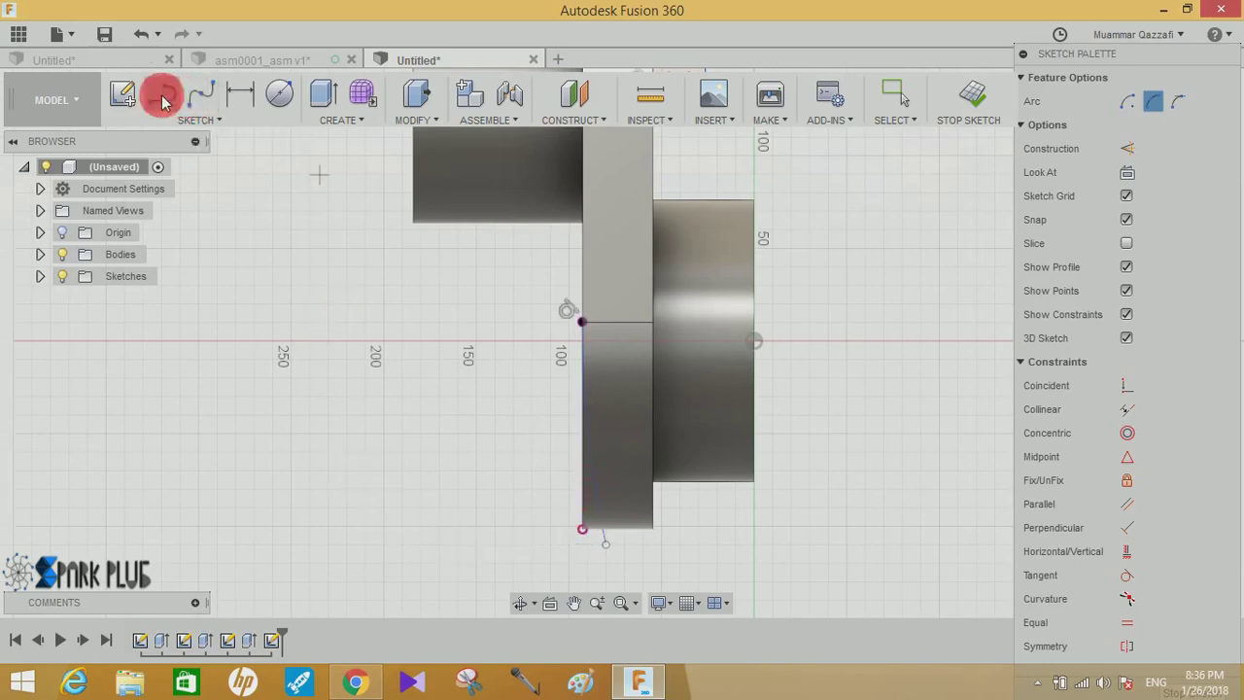
- Close the profile left of the web with a centre-point arc and lines, then finish the sketch
click(163, 97)
click(581, 322)
click(482, 324)
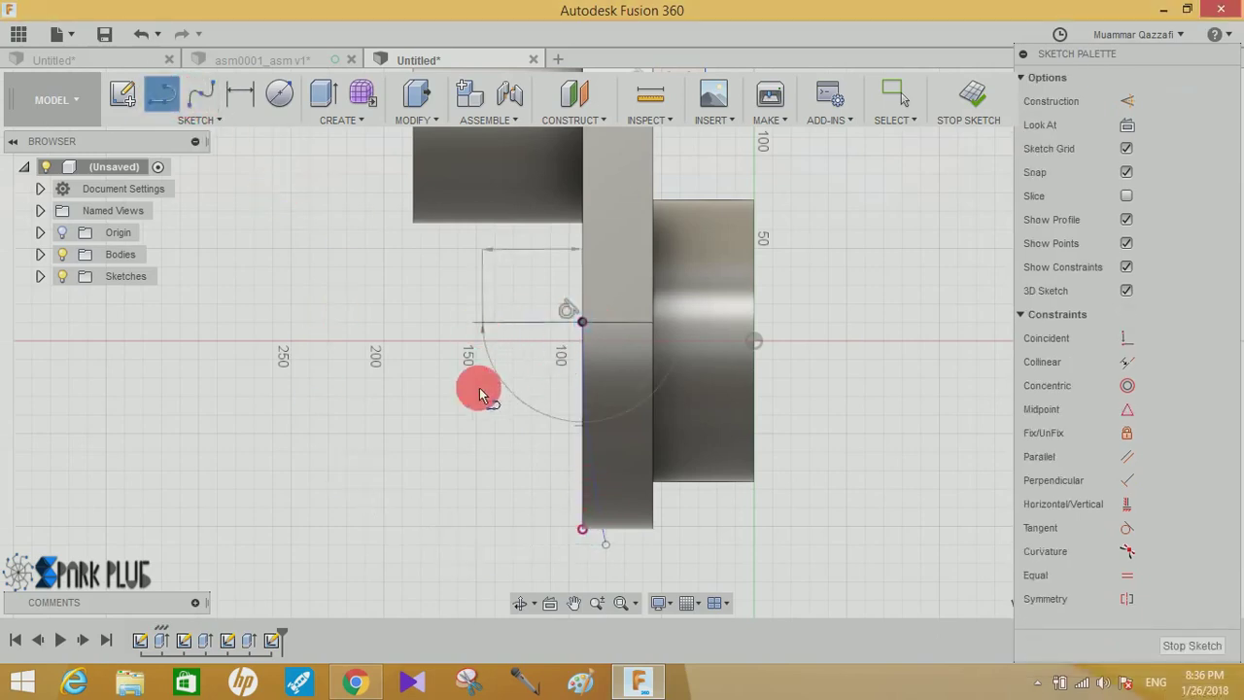
click(469, 552)
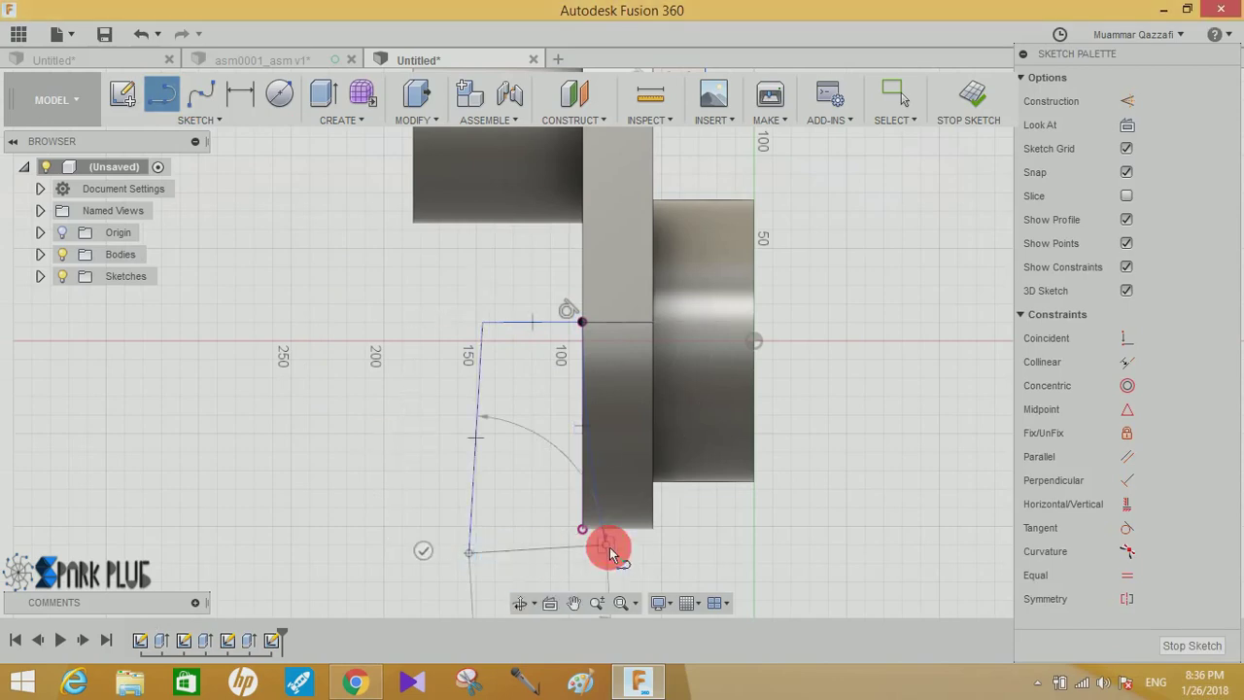
click(606, 546)
click(973, 93)
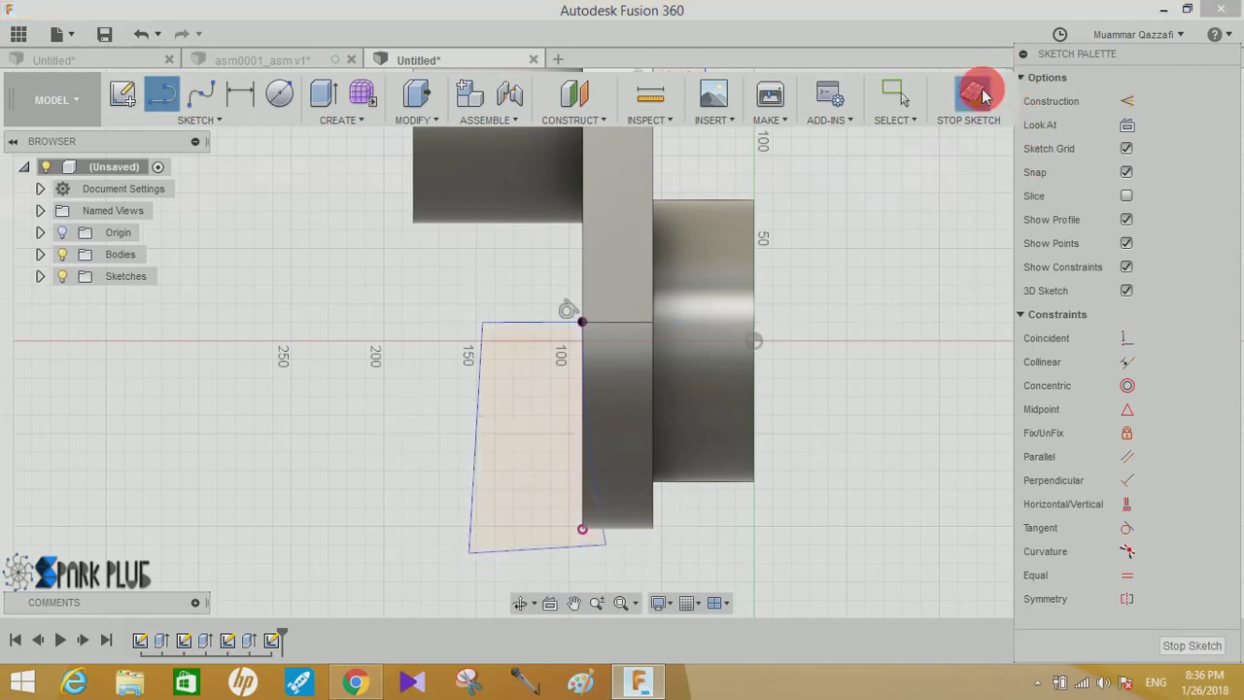
mouse_move(881, 364)
shift+middle_down()
mouse_move(883, 350)
mouse_move(986, 306)
mouse_move(833, 347)
shift+middle_up()
- Extrude the two side profiles as a symmetric 150 mm cut to trim the crank web's edges
key(e)
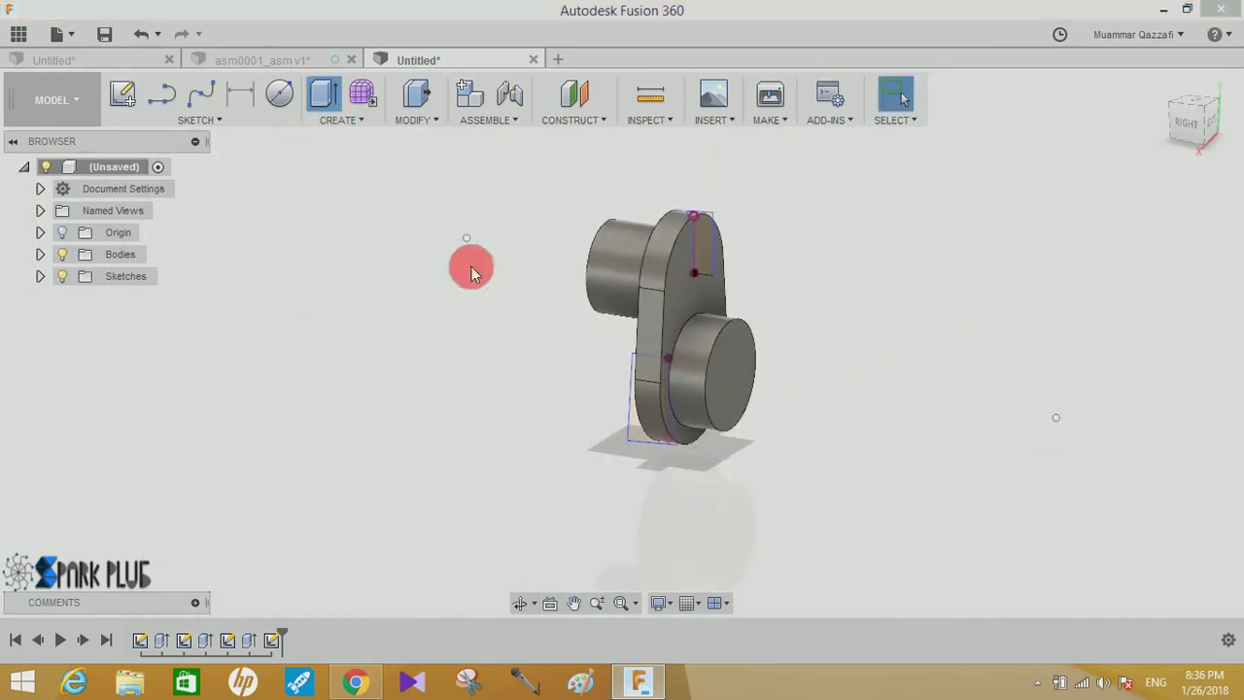
click(633, 440)
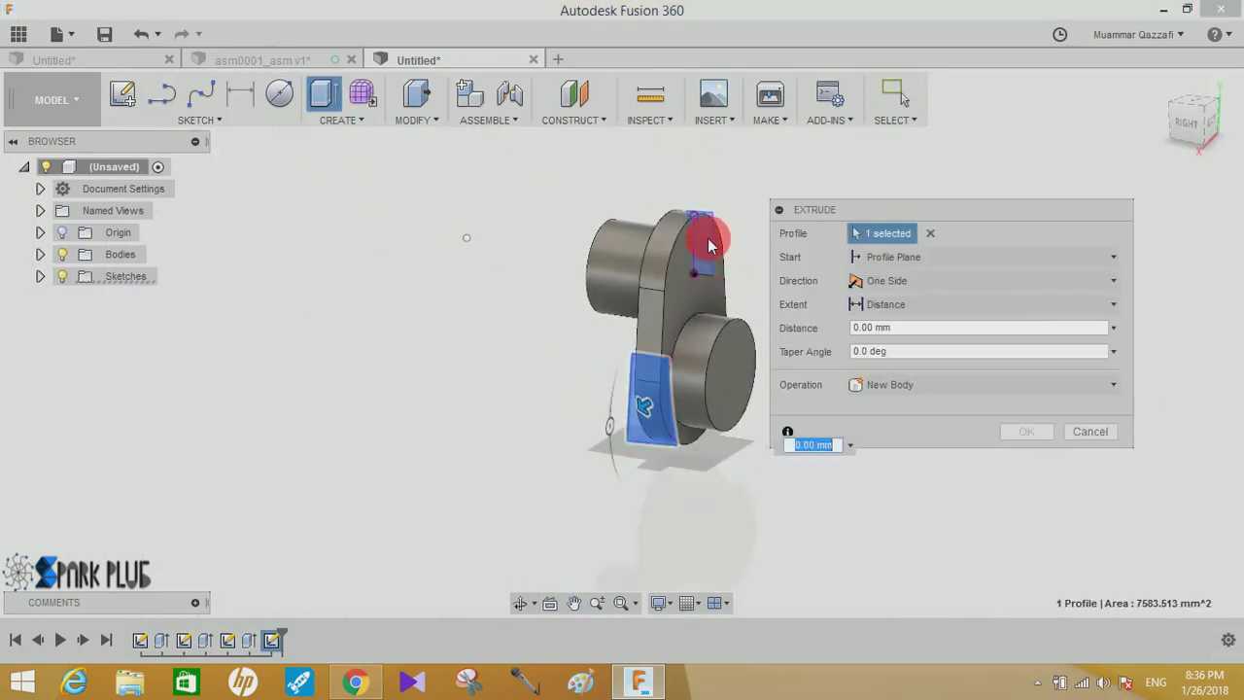
click(930, 280)
click(908, 342)
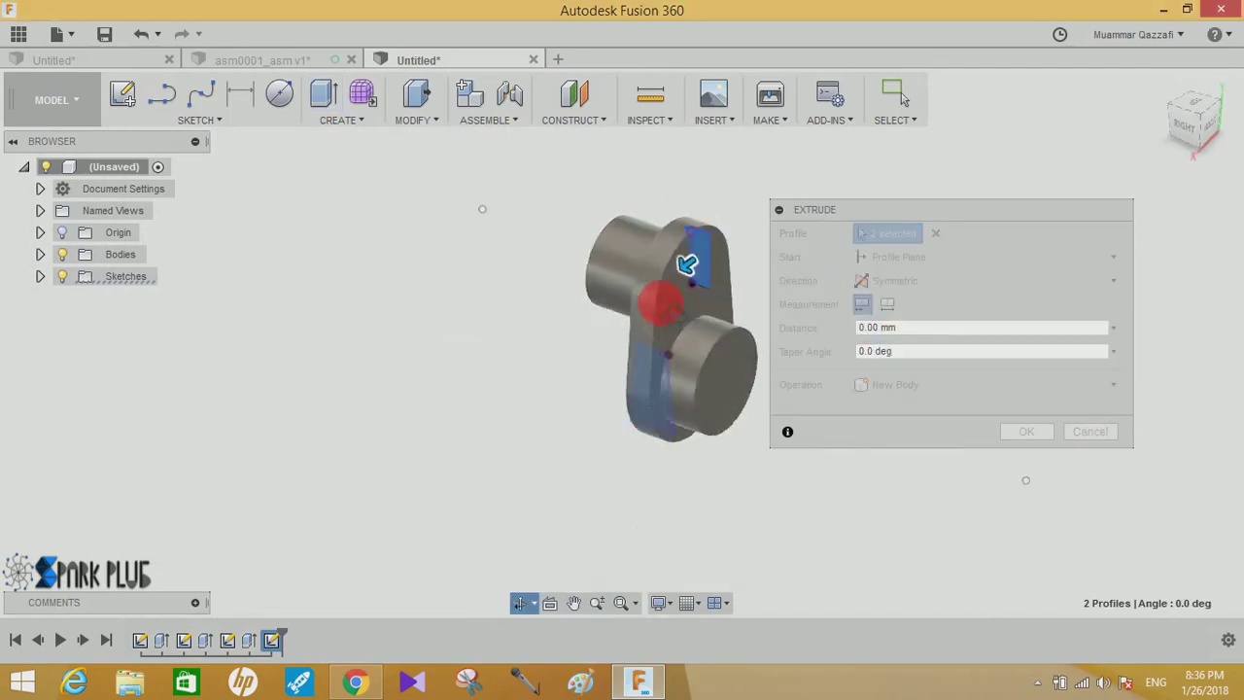
shift+middle_drag(688, 260, 680, 269)
mouse_move(666, 279)
mouse_down()
mouse_move(602, 314)
mouse_move(614, 311)
mouse_up()
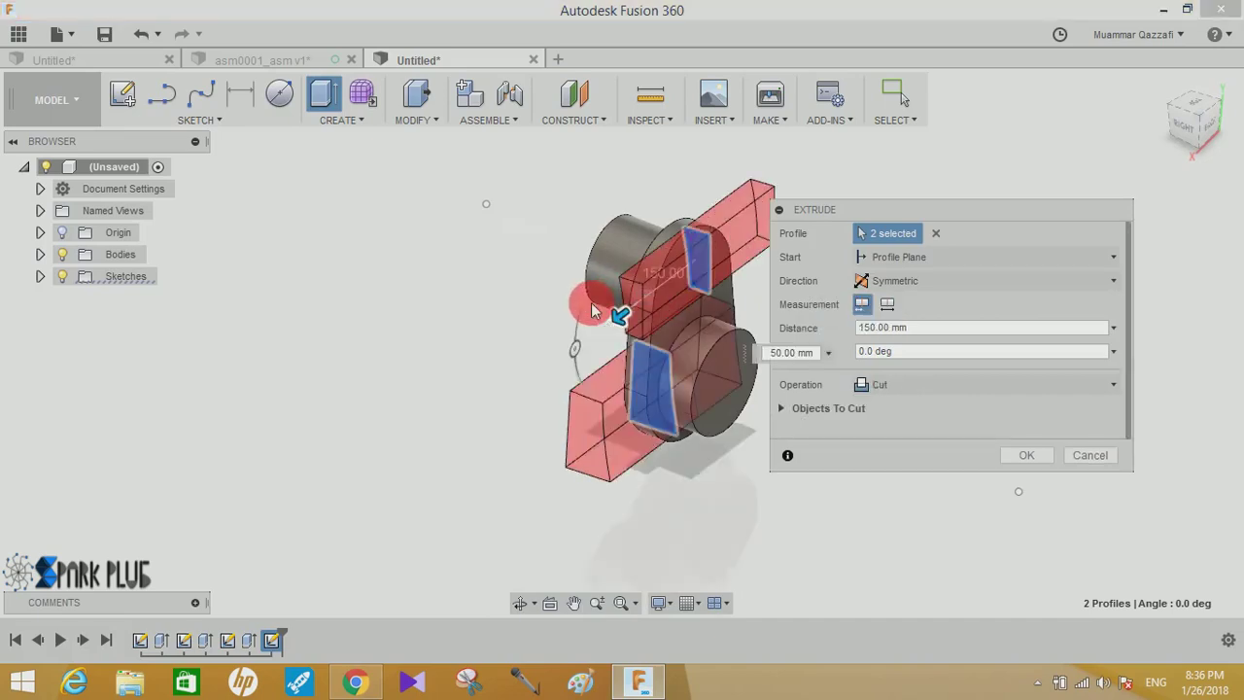
click(1023, 455)
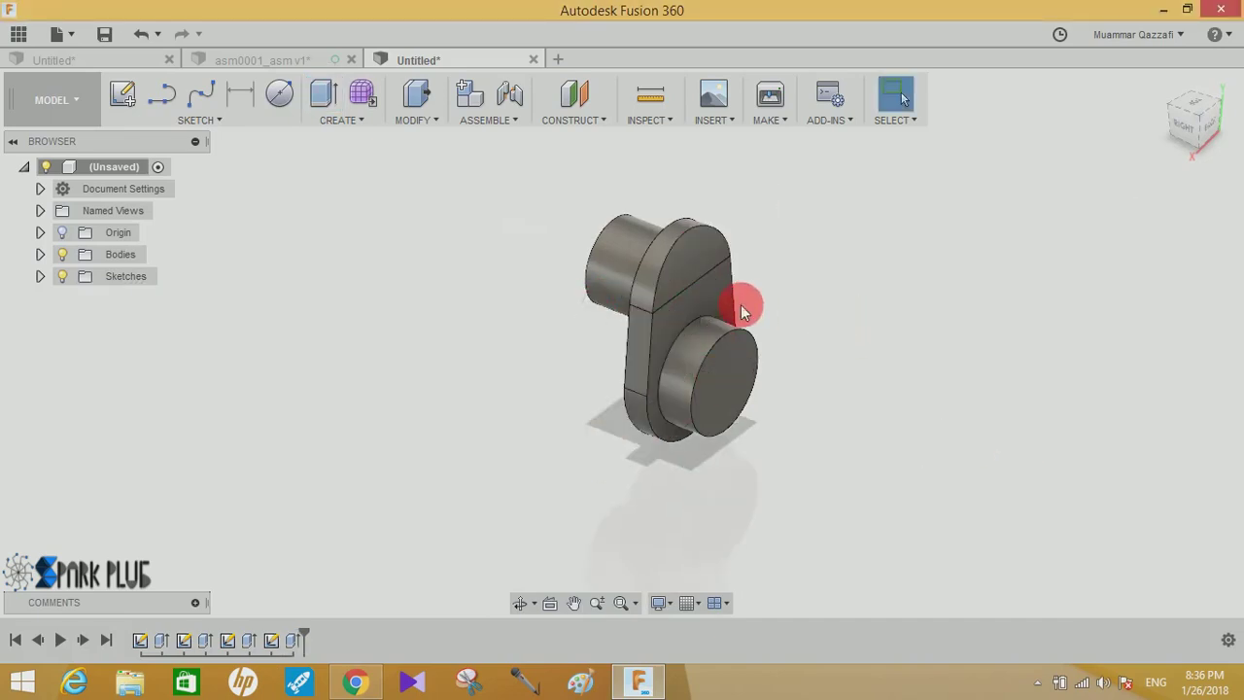
shift+middle_drag(742, 306, 775, 216)
scroll(774, 216, up, 3)
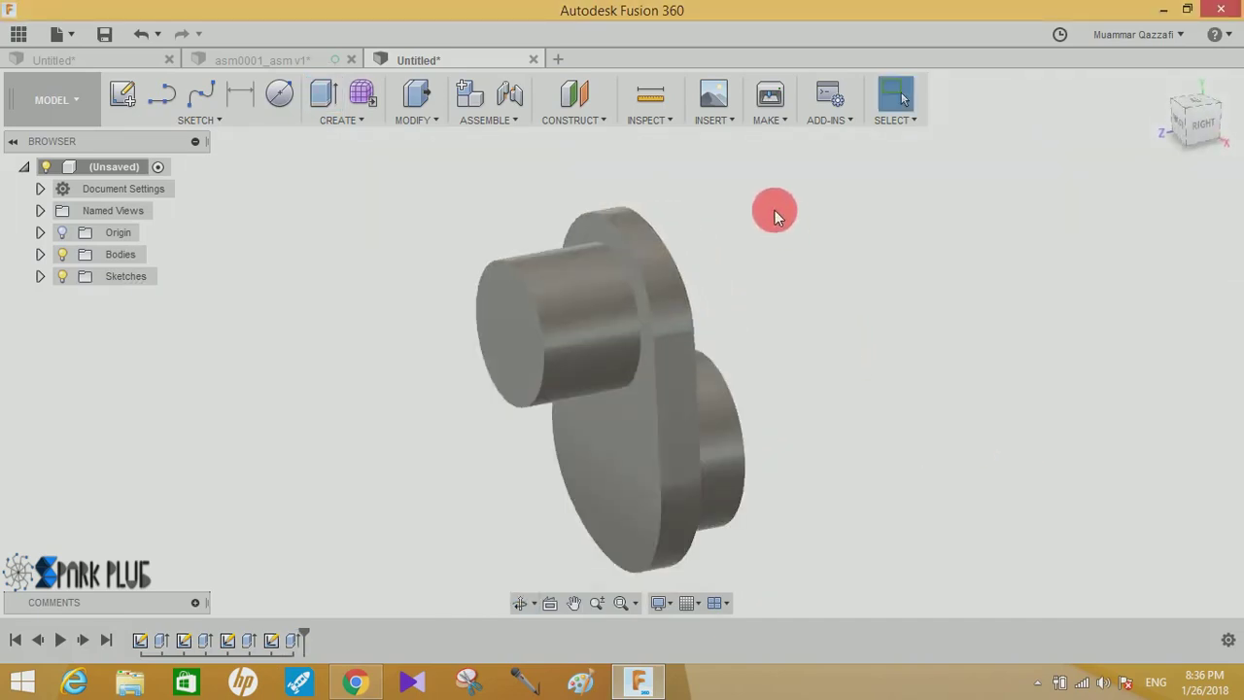
scroll(636, 178, up, 1)
click(413, 118)
- Fillet the journal-to-web, outer flange and two small-journal edges with a 5 mm radius
click(420, 161)
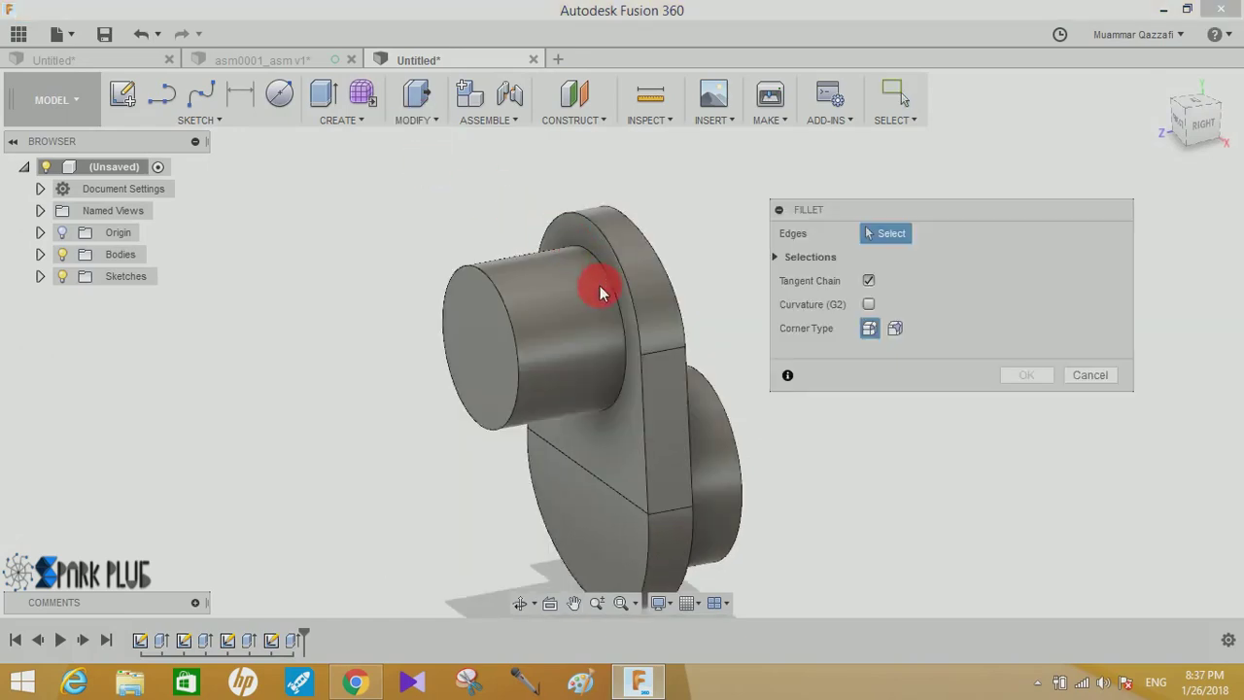
click(611, 255)
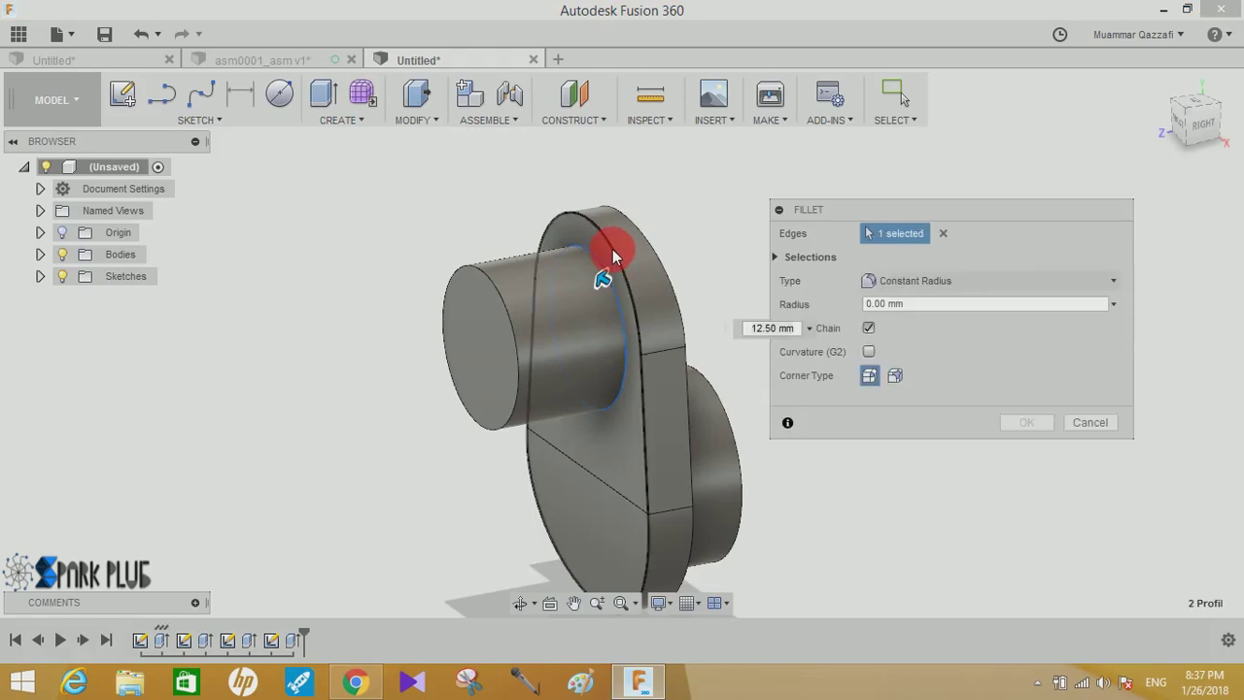
click(651, 252)
click(735, 432)
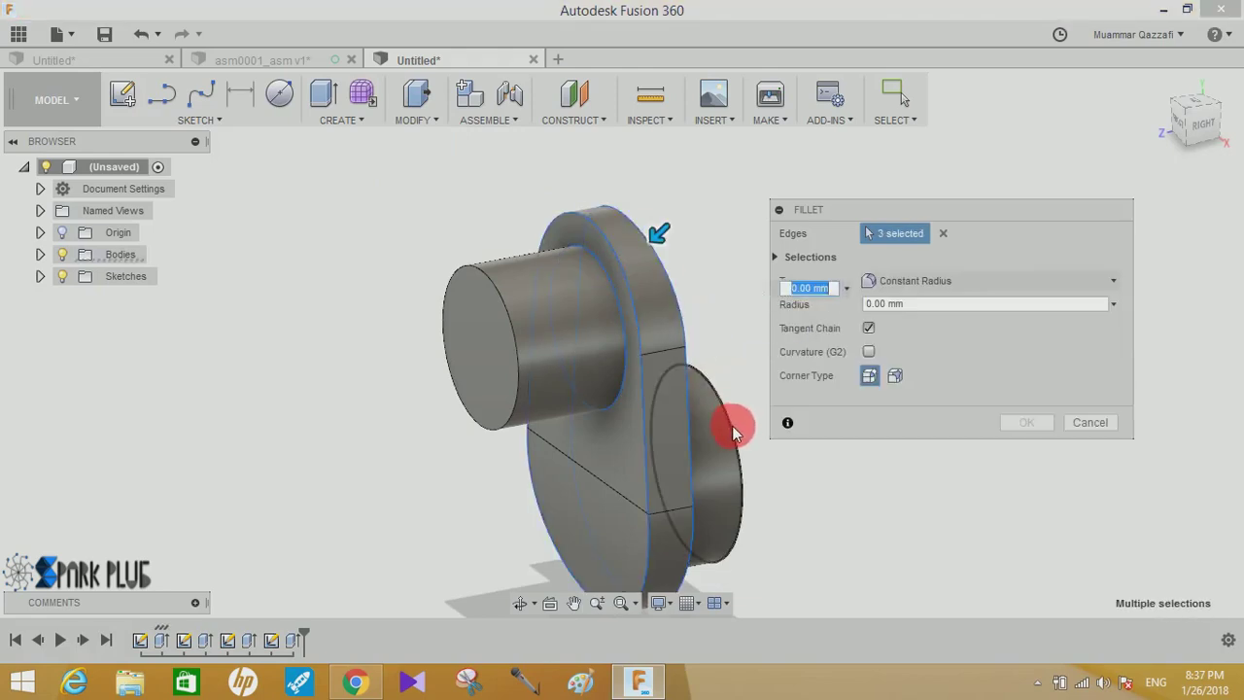
mouse_move(716, 367)
shift+middle_down()
mouse_move(633, 361)
mouse_move(631, 398)
shift+middle_up()
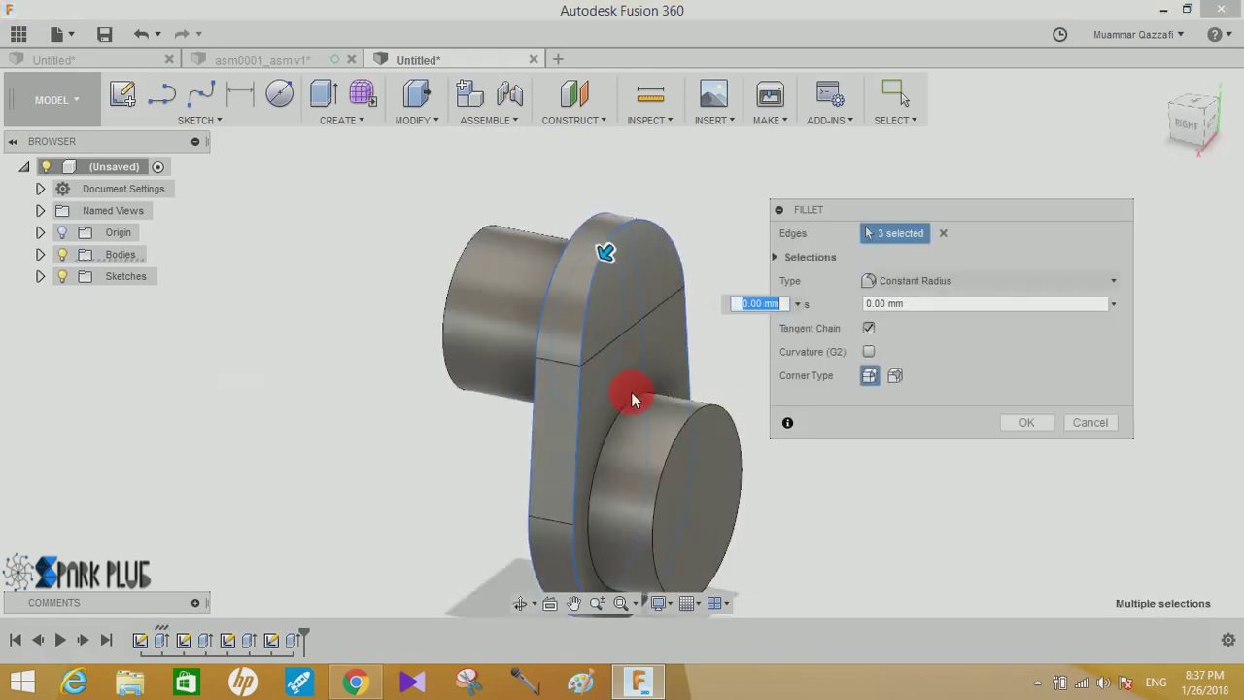
click(632, 408)
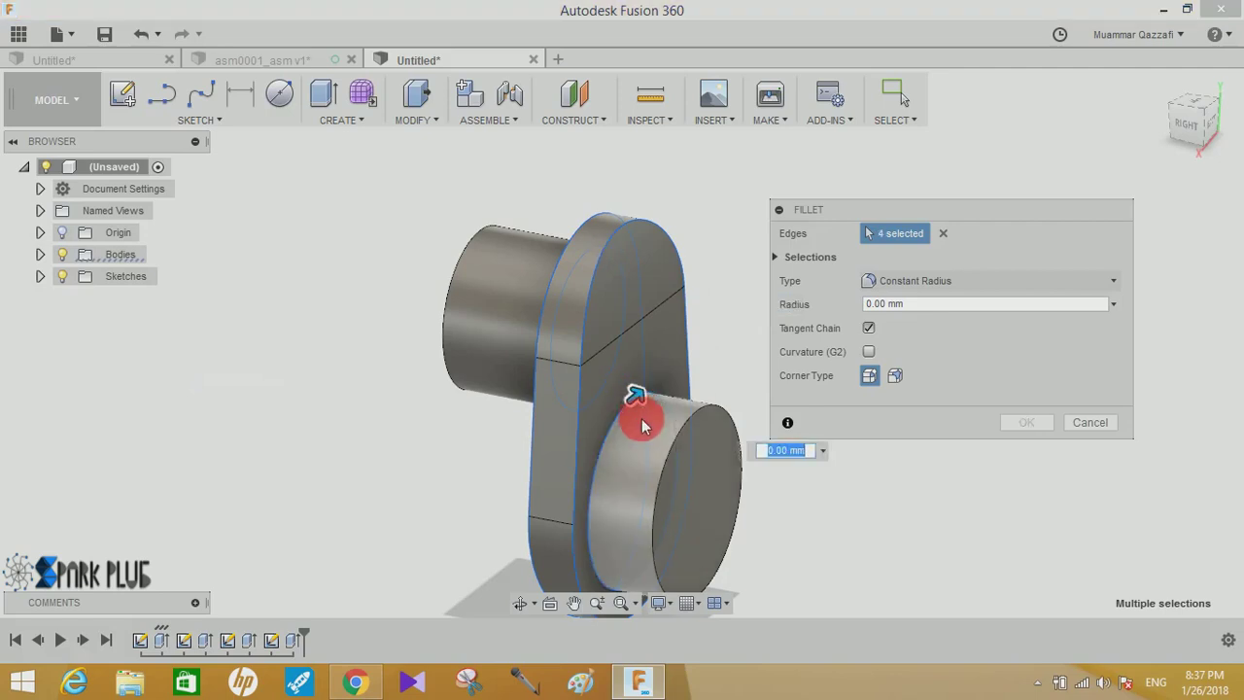
text(5)
key(Return)
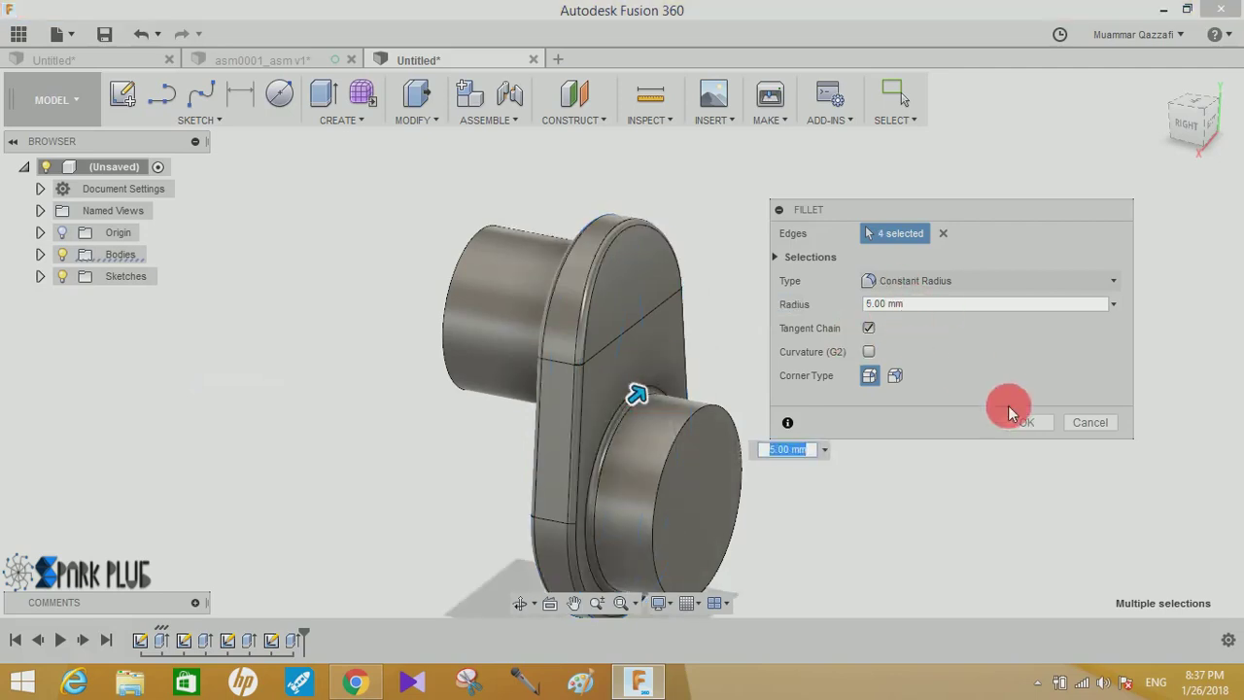
click(1016, 421)
shift+middle_drag(883, 383, 906, 383)
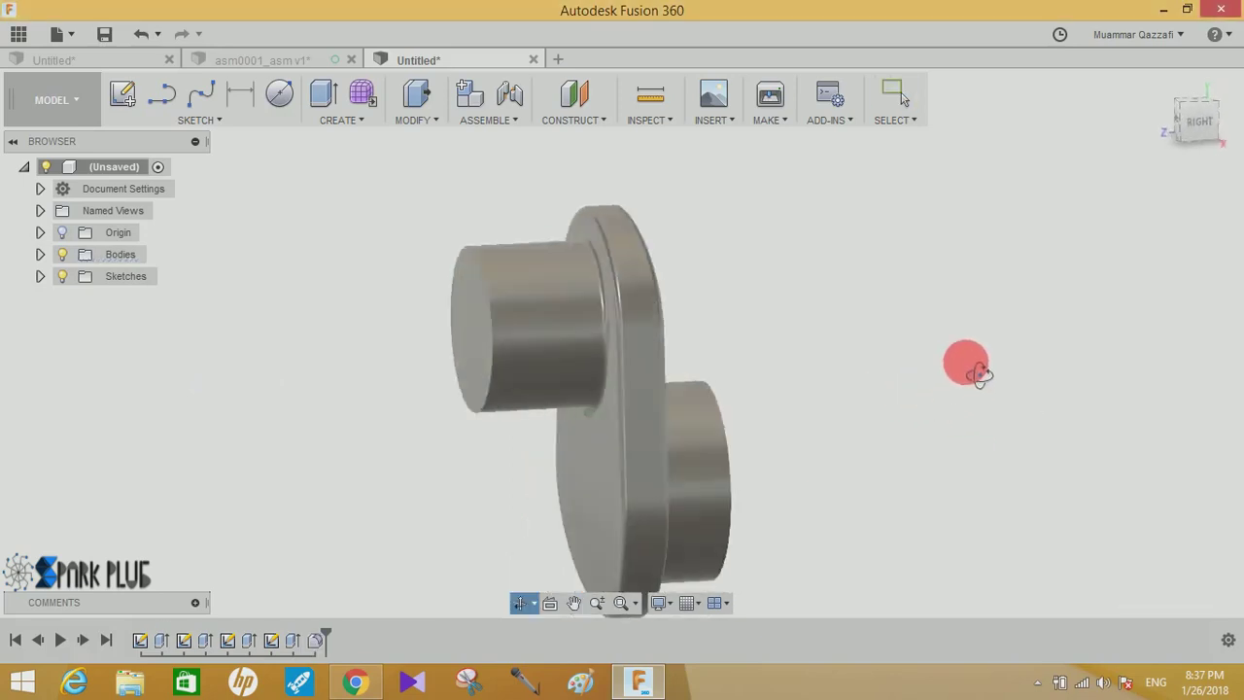
scroll(907, 384, down, 3)
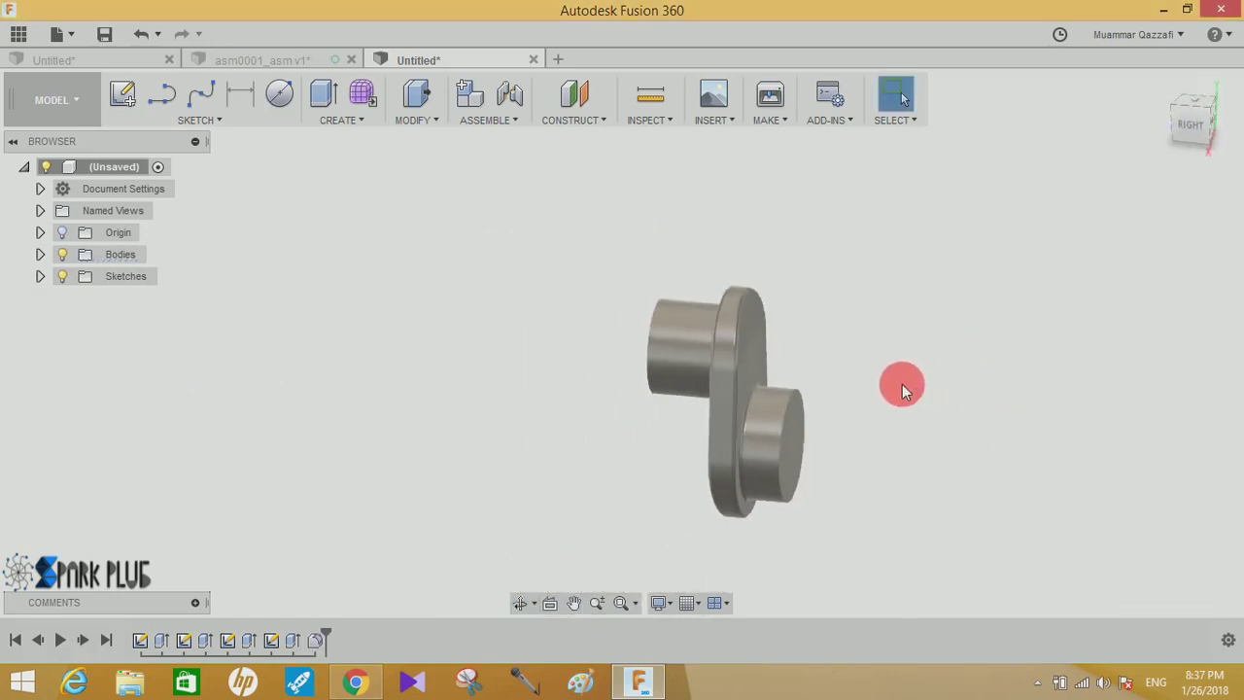
click(306, 117)
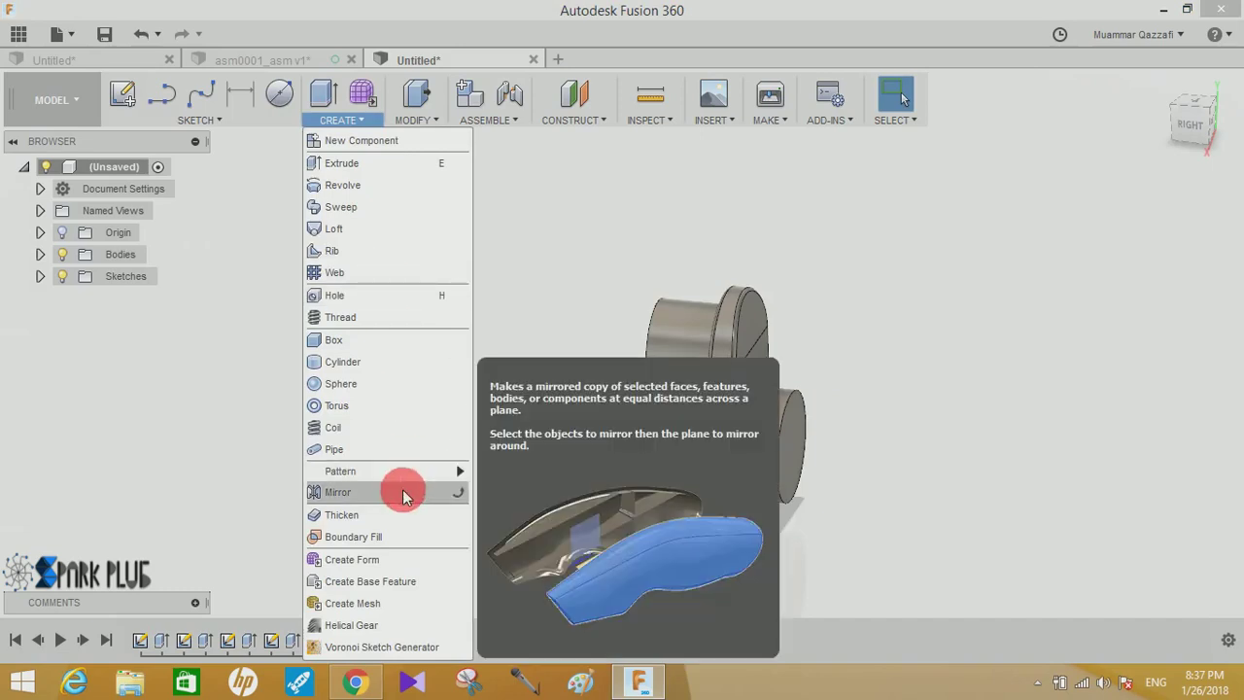
- Mirror the whole crank body across the side plane, producing Body2 beside Body1
click(404, 494)
click(883, 239)
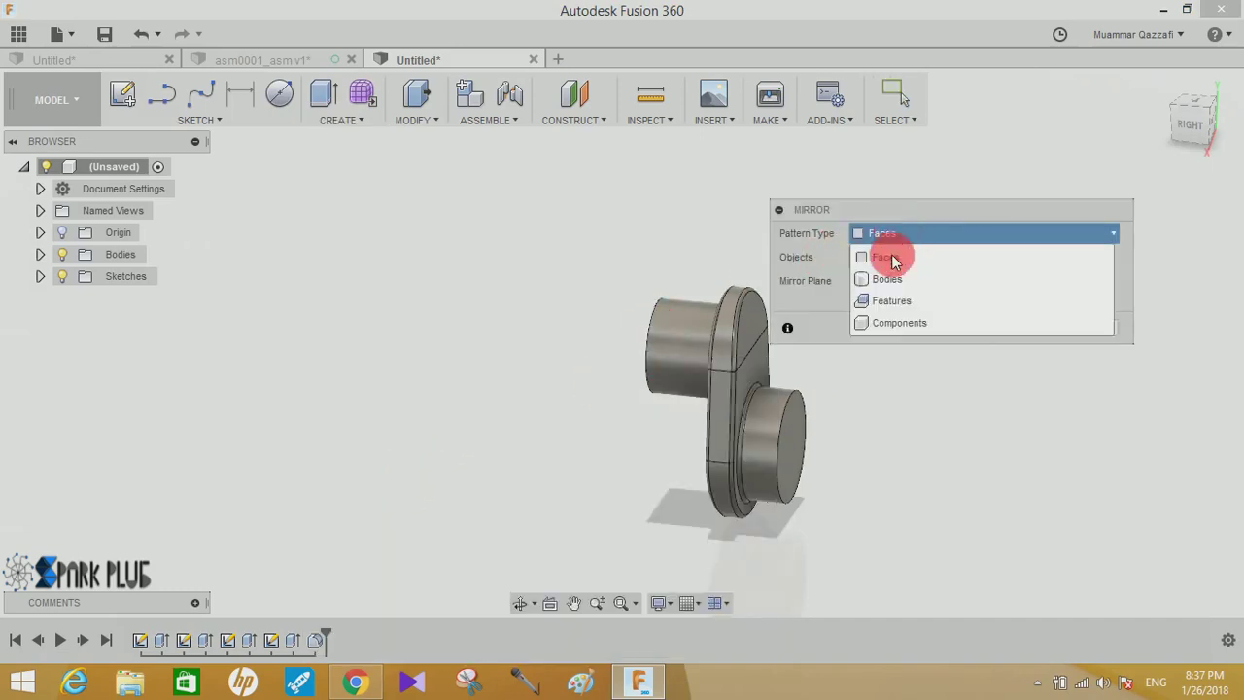
click(887, 278)
click(707, 332)
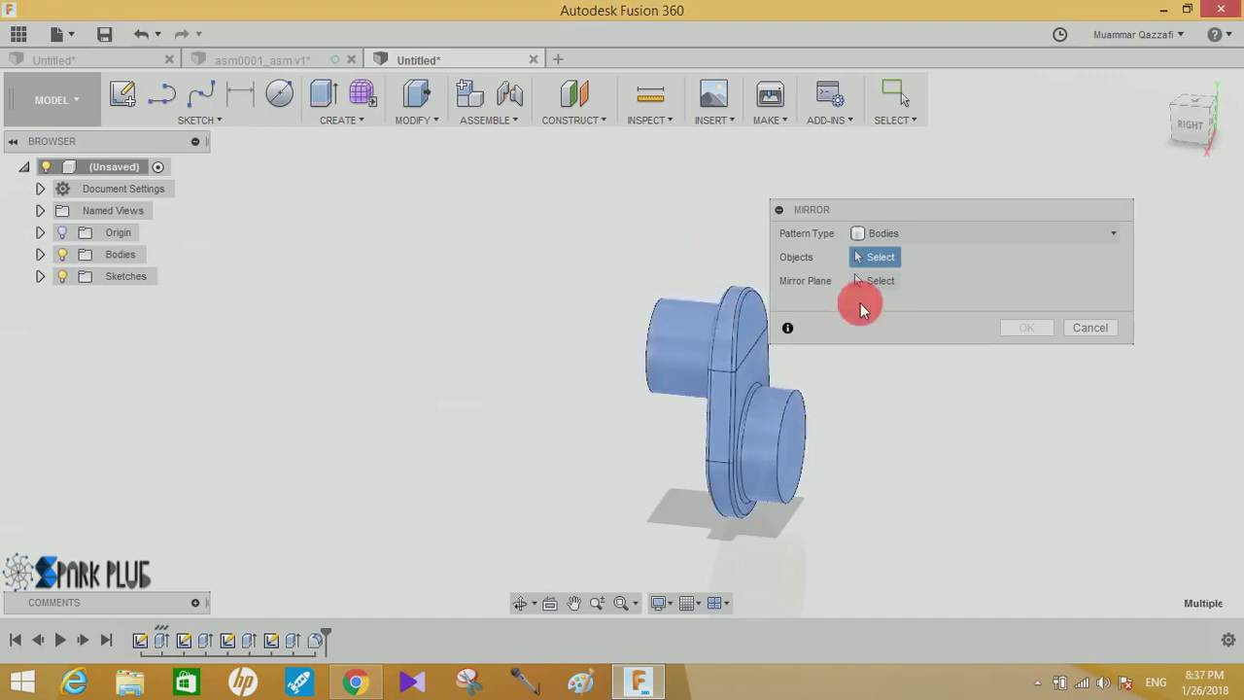
click(792, 430)
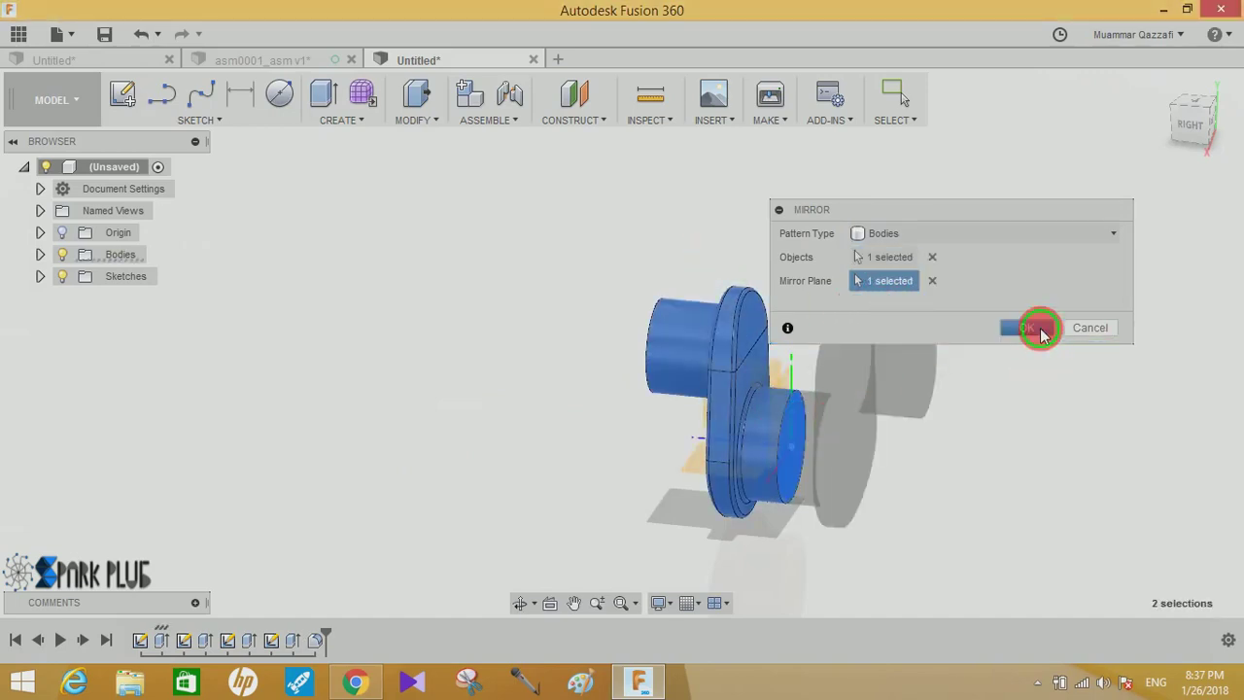
click(1038, 328)
shift+middle_drag(973, 277, 1030, 272)
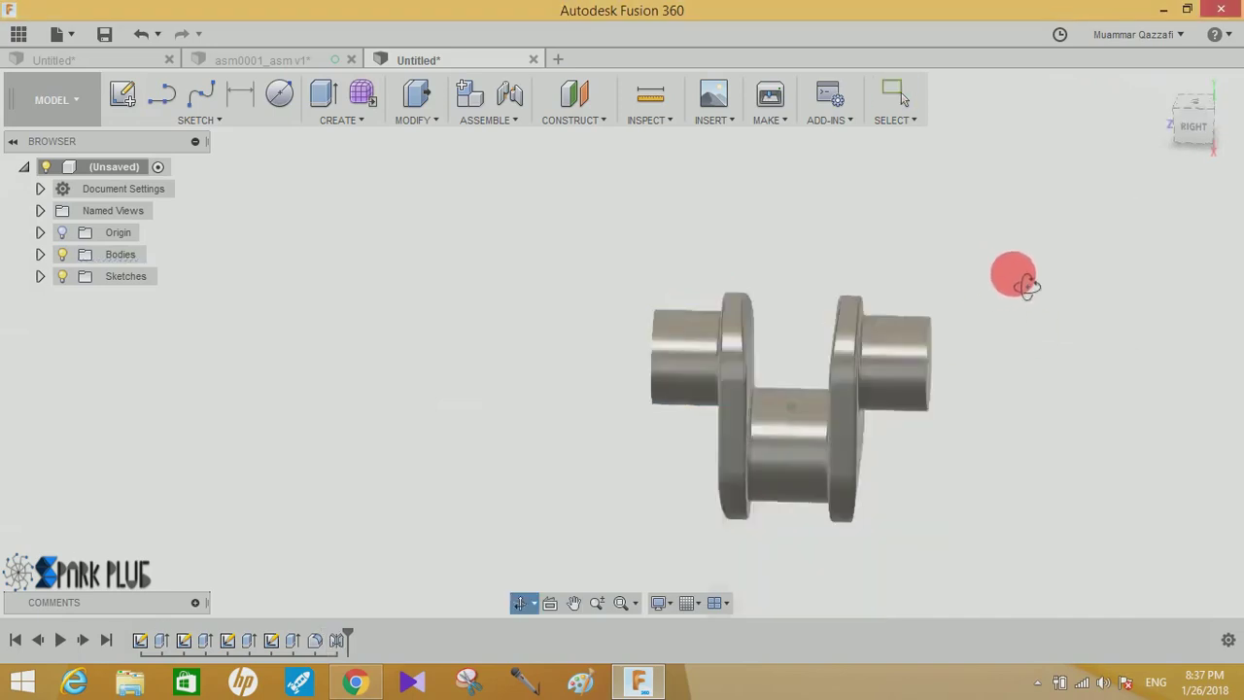
click(40, 255)
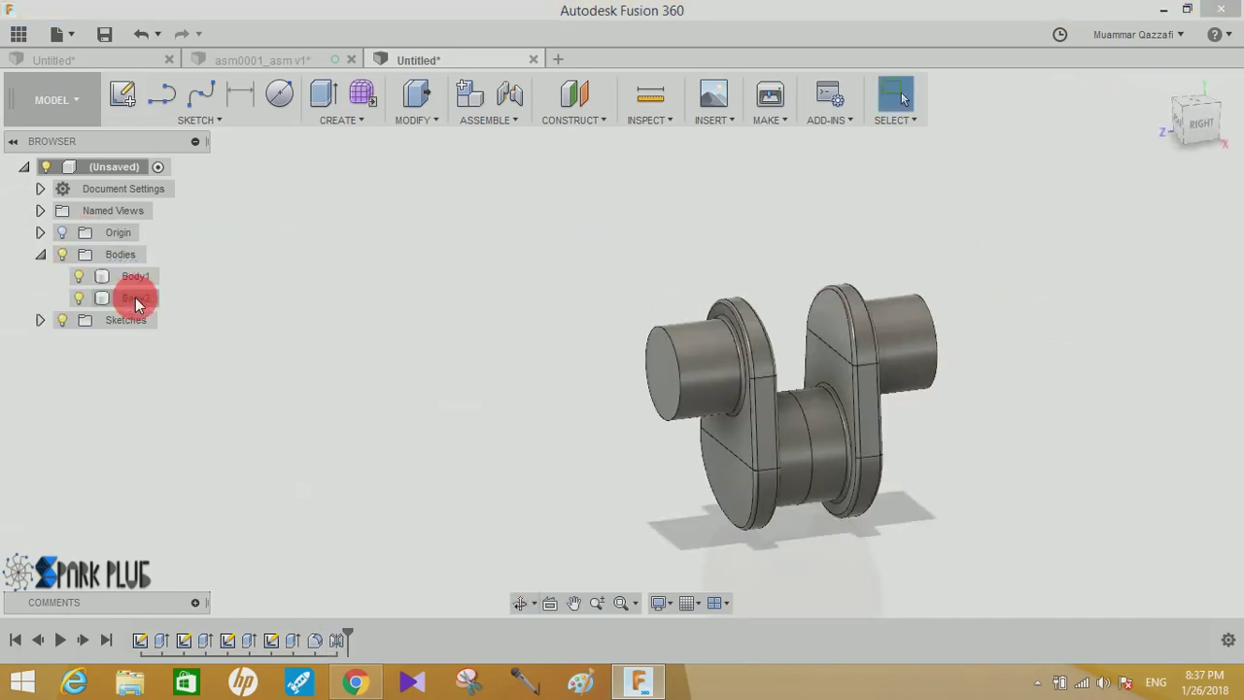
- Combine Body1 as target with Body2 as tool body using Join
click(411, 121)
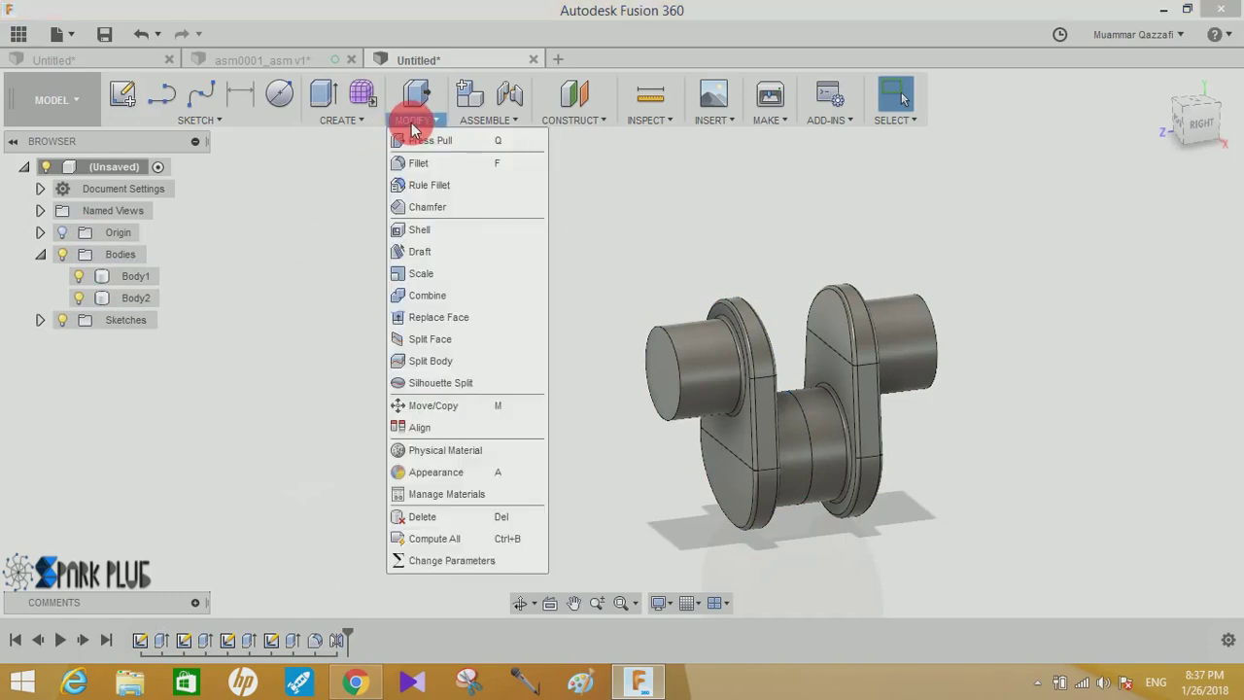
click(439, 295)
middle_drag(609, 487, 347, 467)
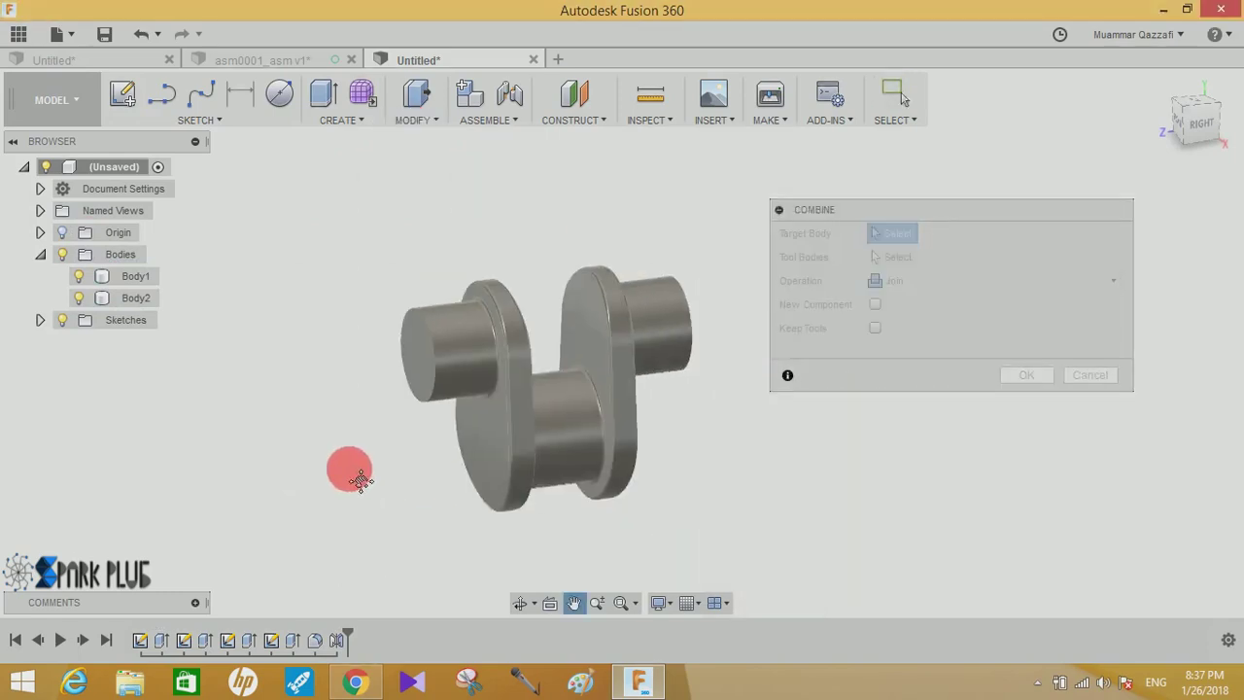
click(538, 449)
click(569, 431)
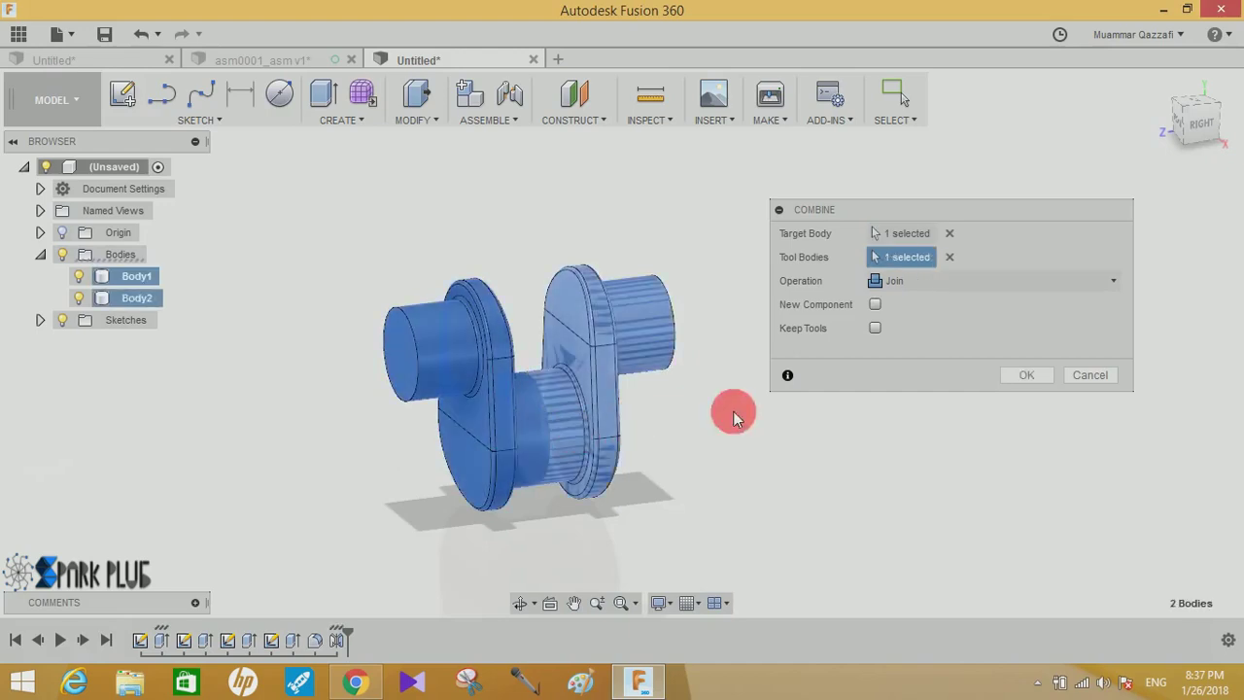
click(1033, 379)
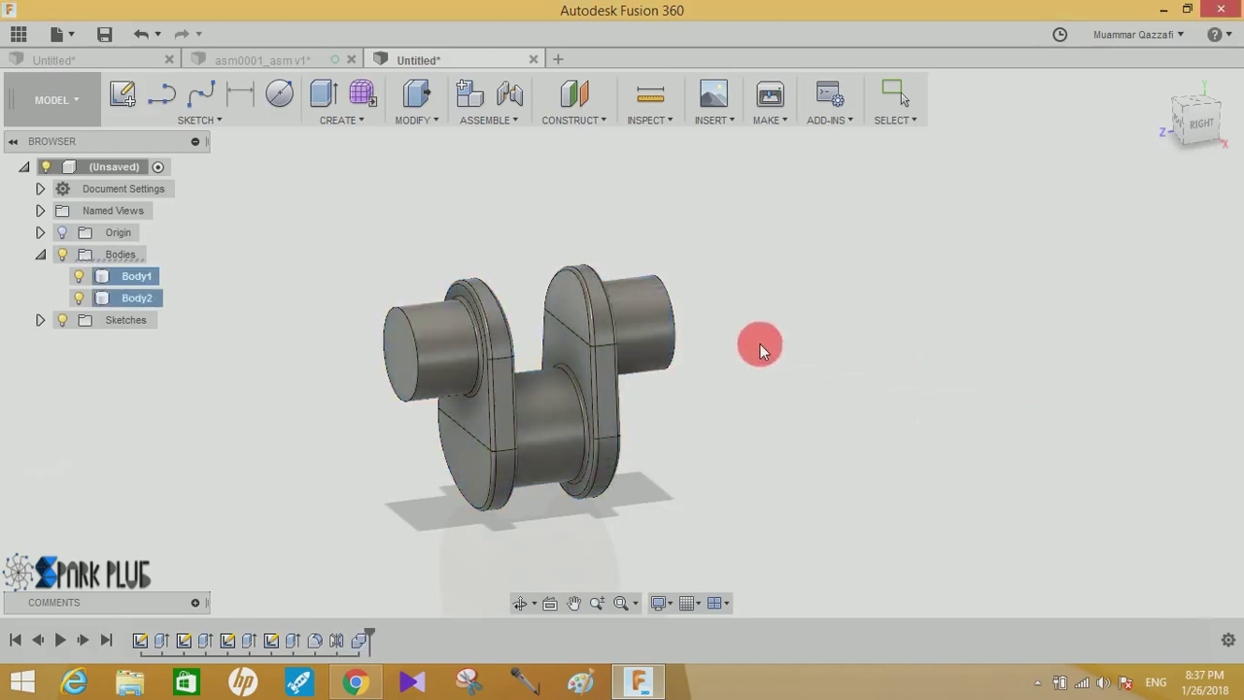
mouse_move(727, 385)
shift+middle_down()
mouse_move(611, 388)
mouse_move(742, 392)
shift+middle_up()
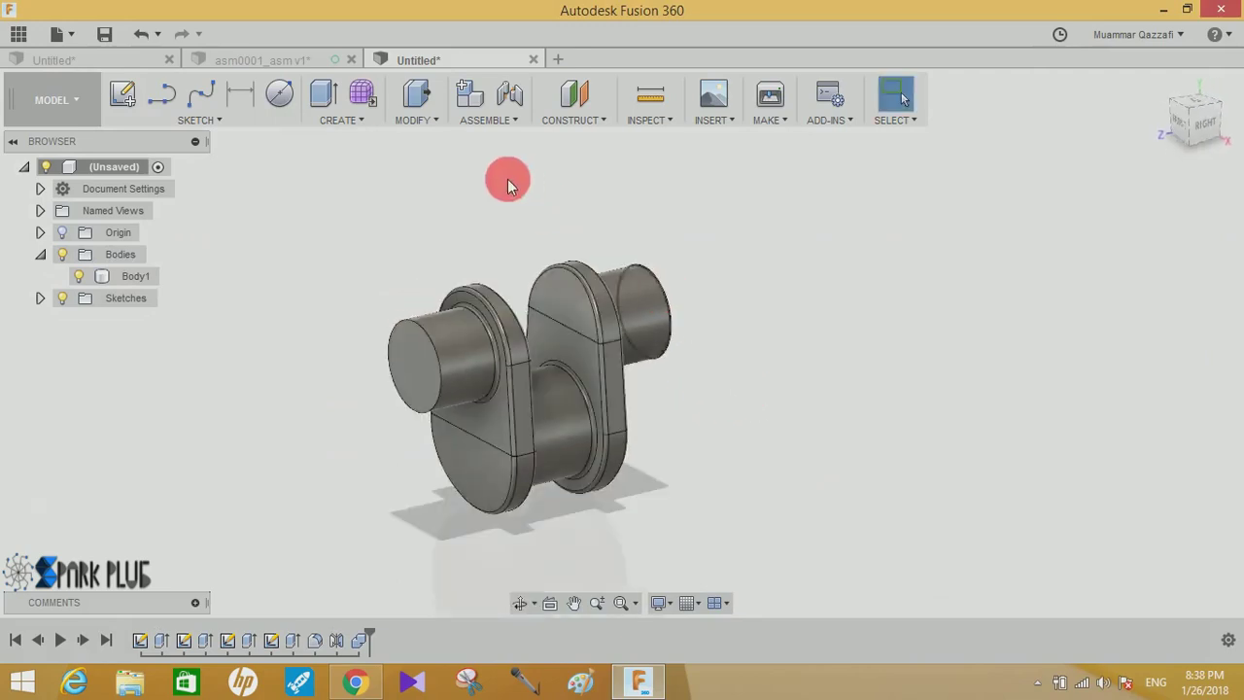
- Bring up Body1's context actions in the browser and clear its selection
click(356, 123)
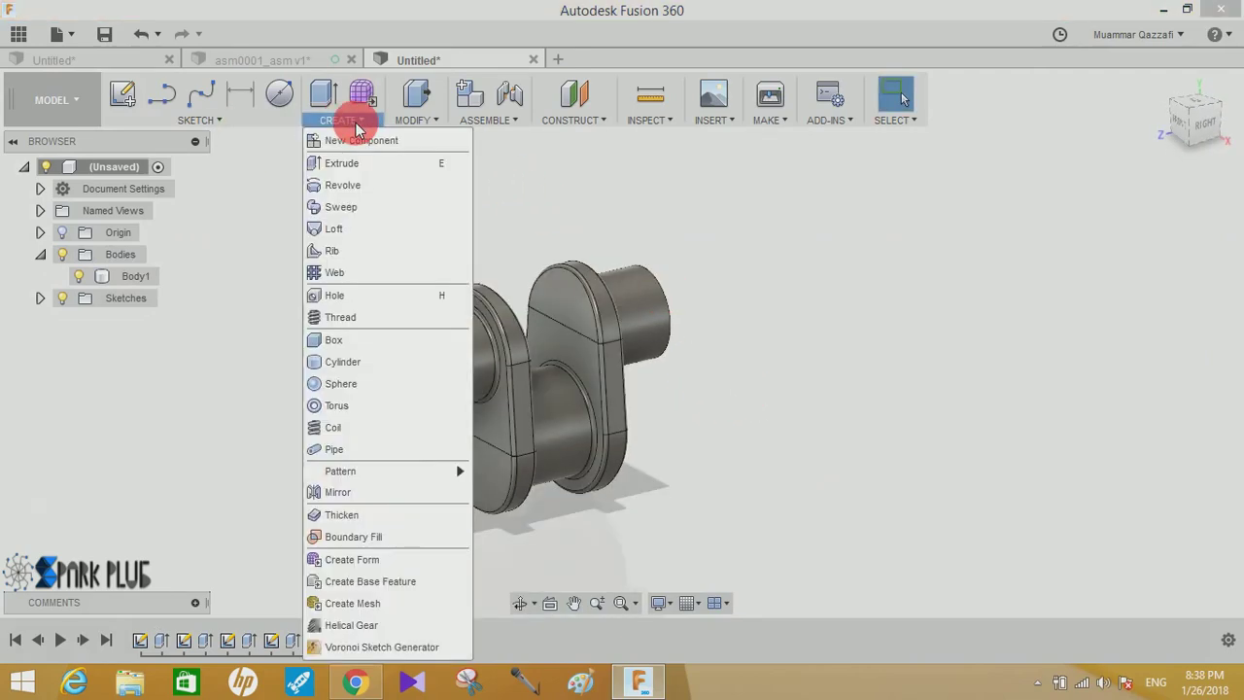
mouse_move(384, 472)
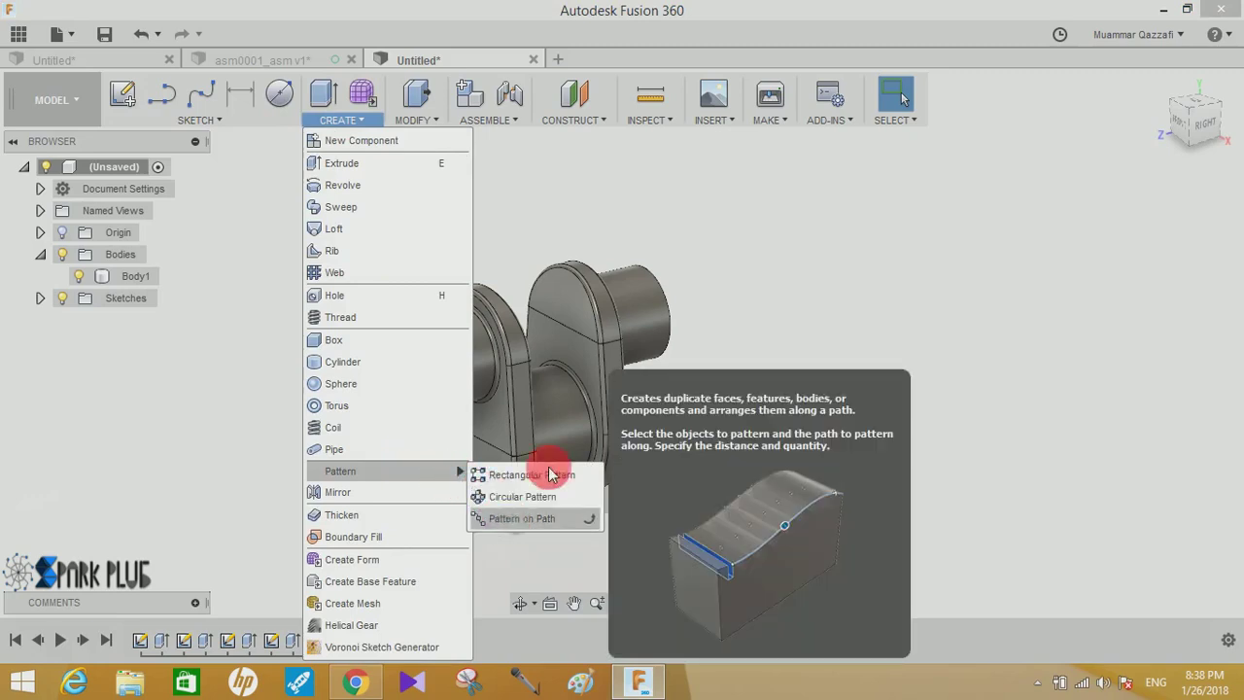
right_click(124, 278)
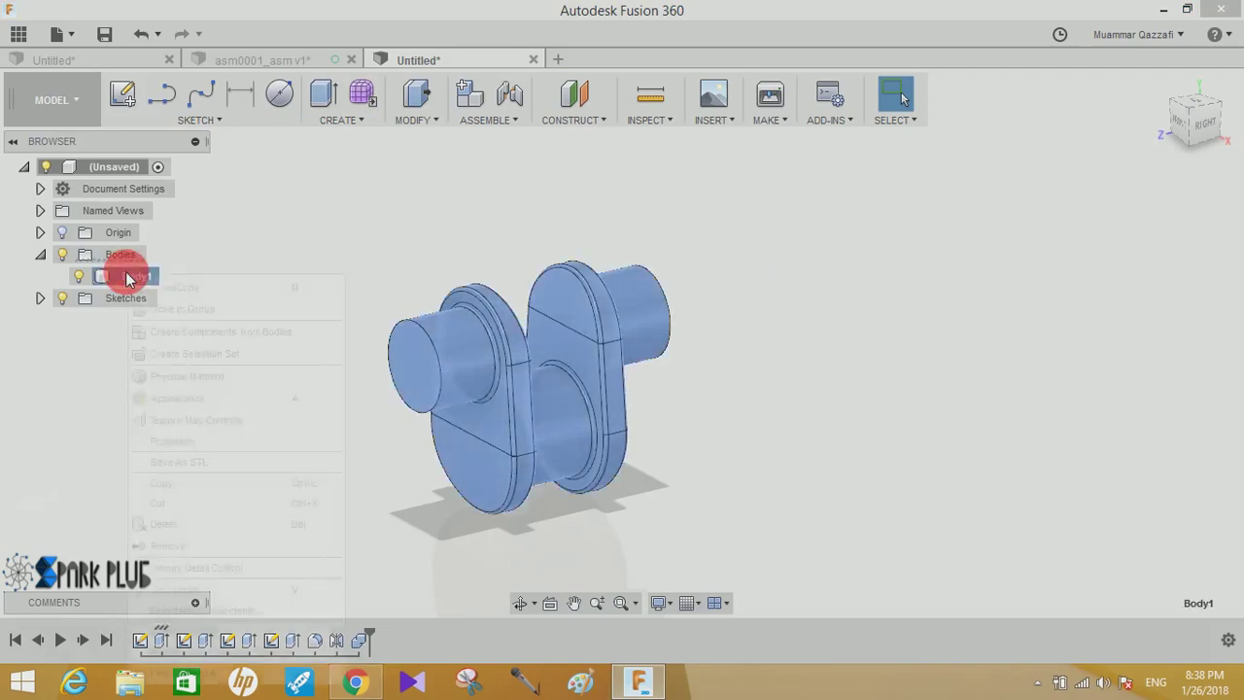
click(204, 469)
click(113, 463)
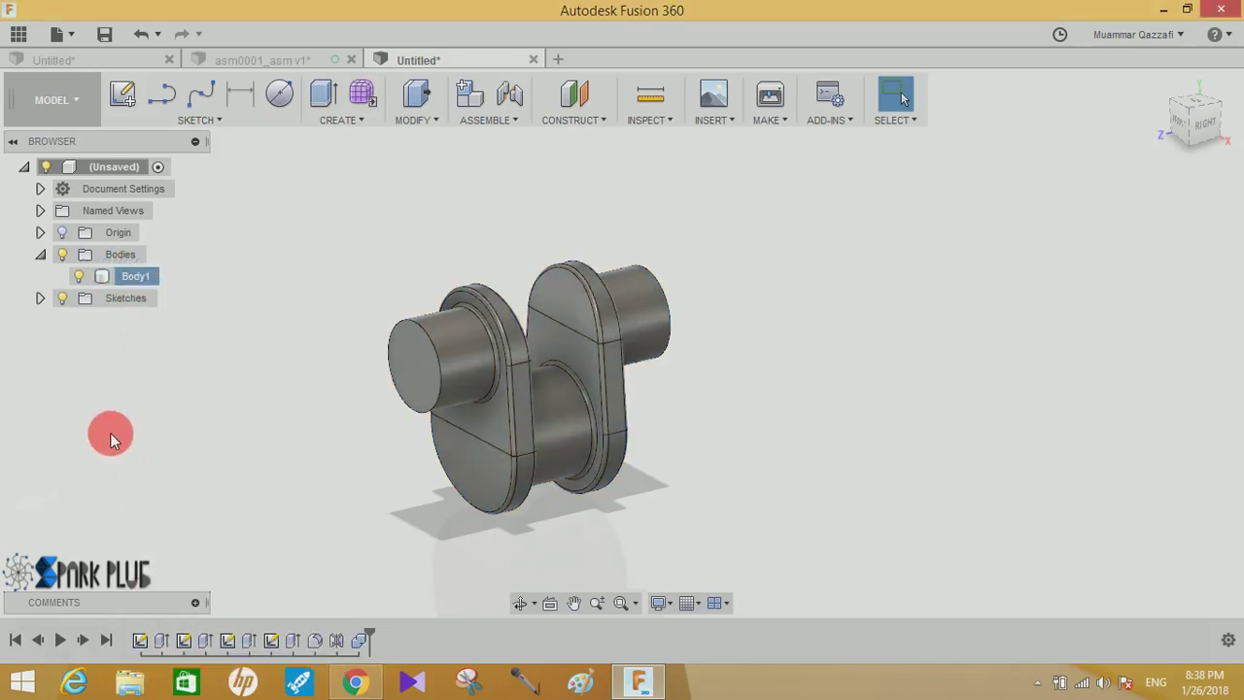
right_click(110, 432)
click(333, 126)
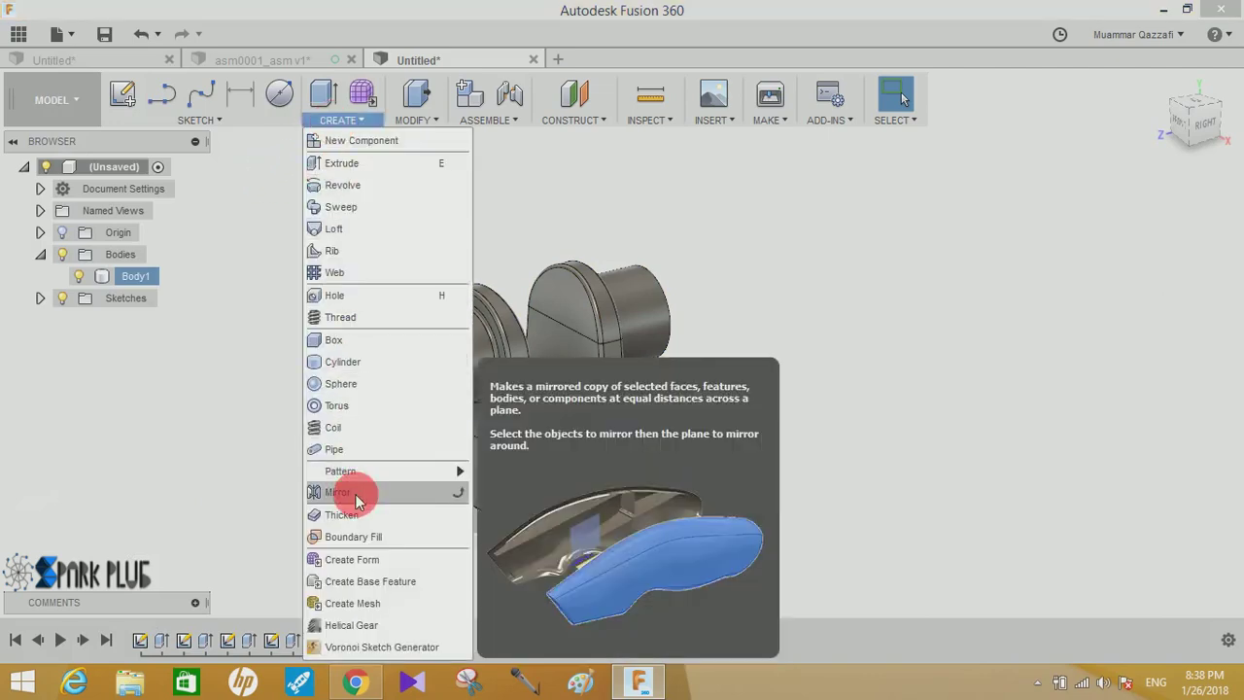
click(357, 496)
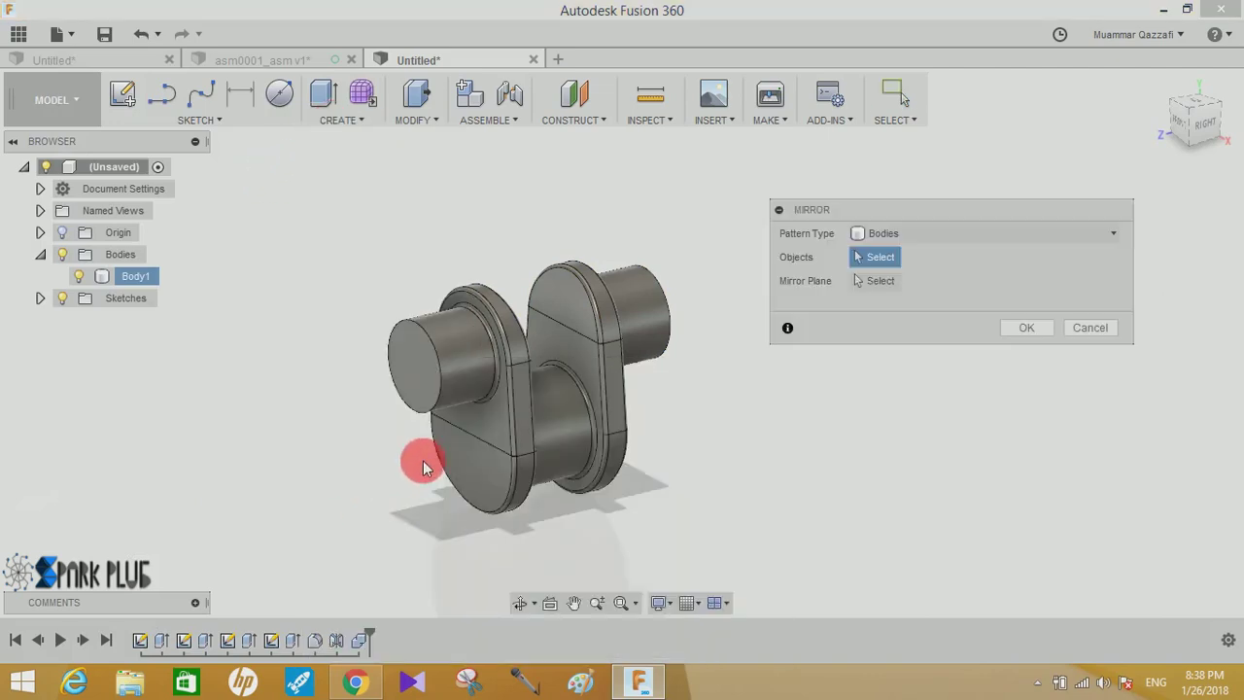
click(649, 437)
shift+middle_drag(719, 437, 635, 425)
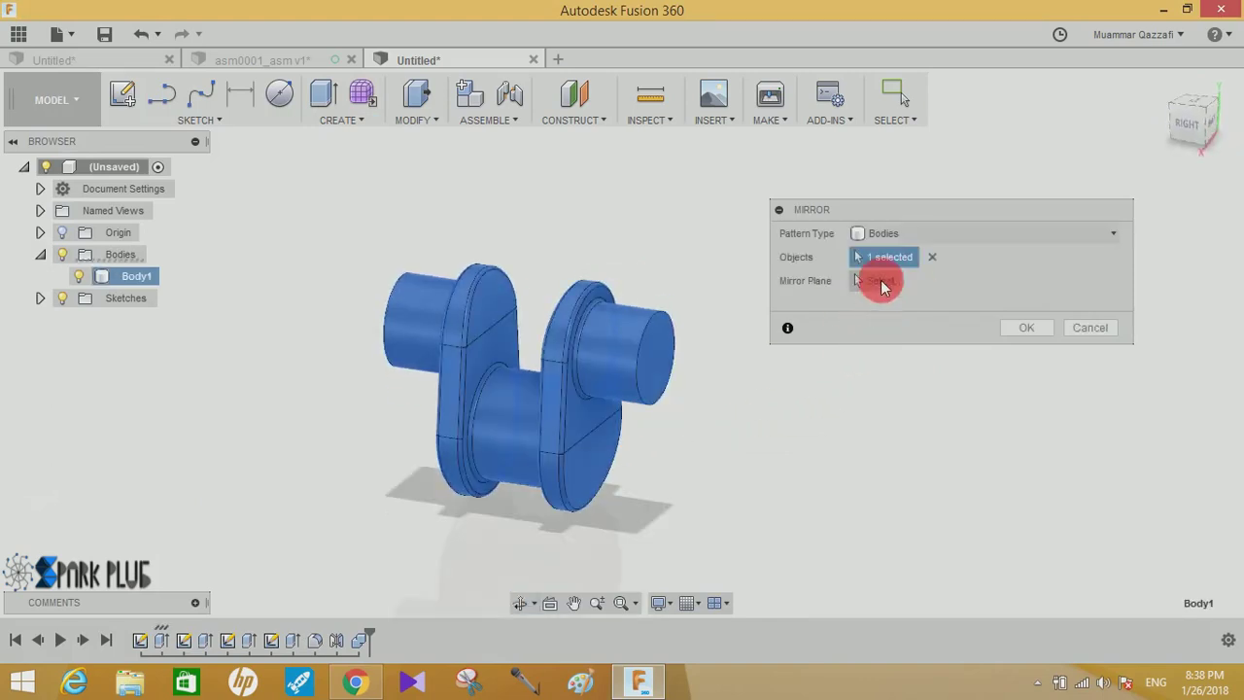
click(883, 280)
click(657, 355)
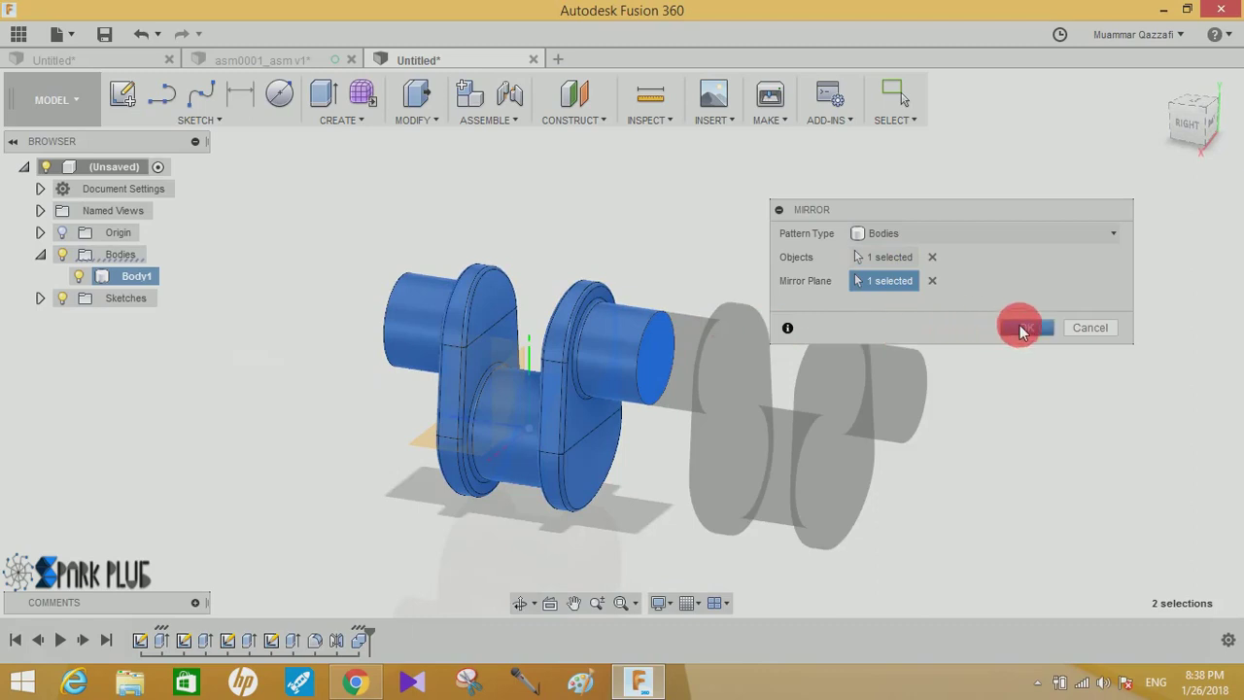
click(1085, 328)
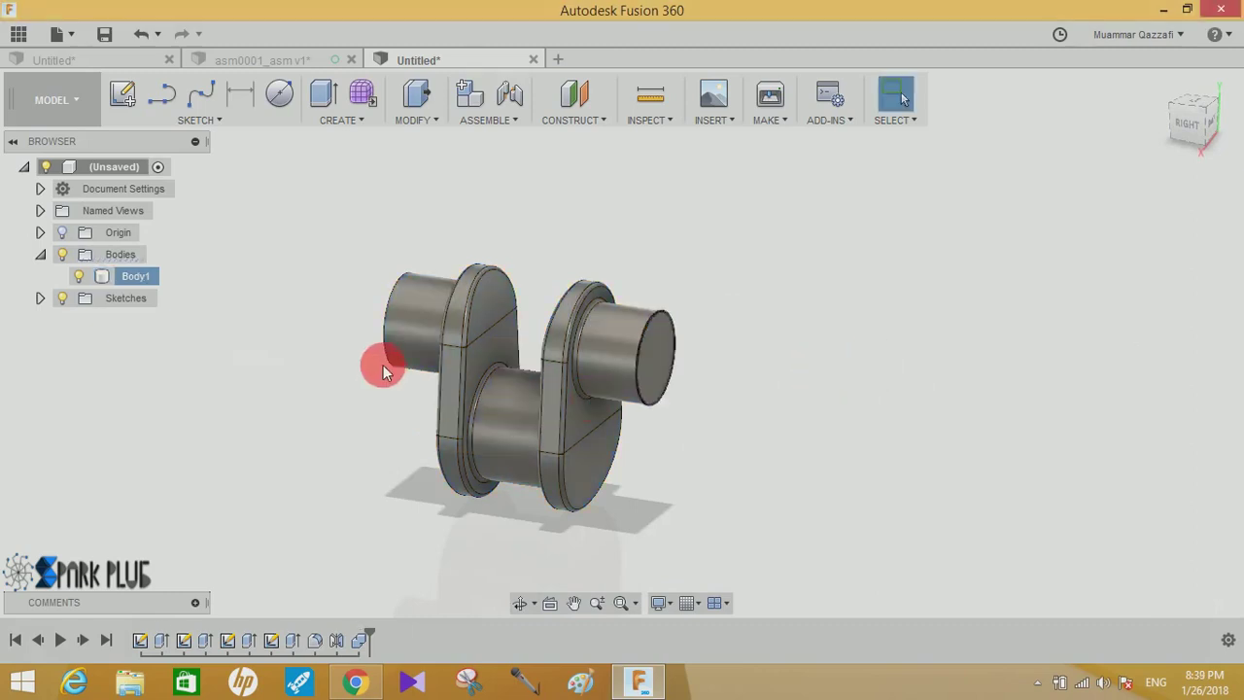
shift+middle_drag(383, 364, 444, 389)
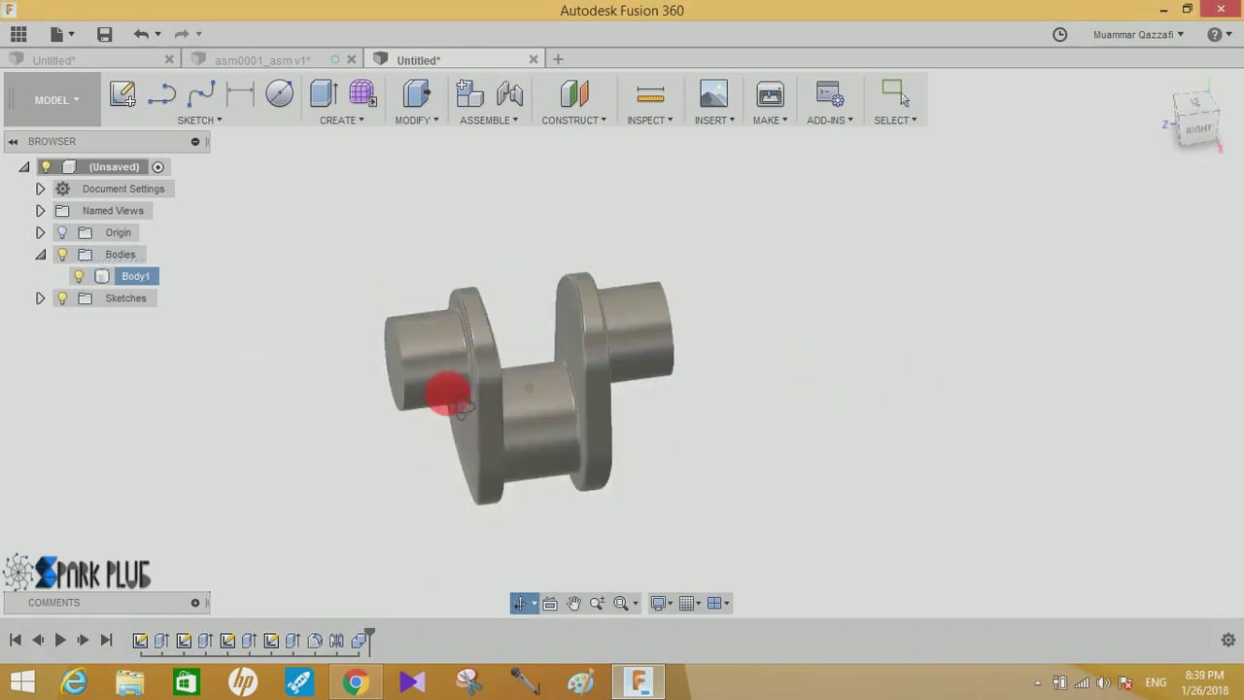
- Edit the Extrude3 feature, changing its distance from 91.44 mm to 53.34 mm
click(292, 642)
shift+middle_drag(350, 569, 340, 546)
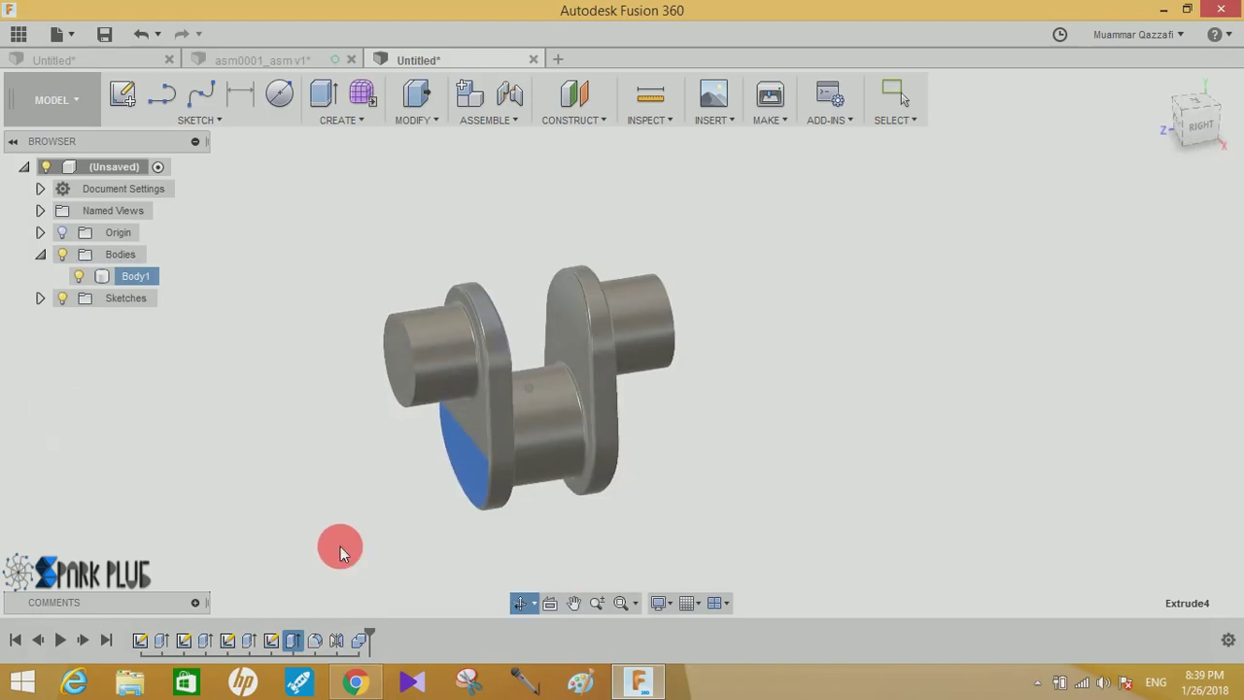
click(251, 642)
right_click(251, 641)
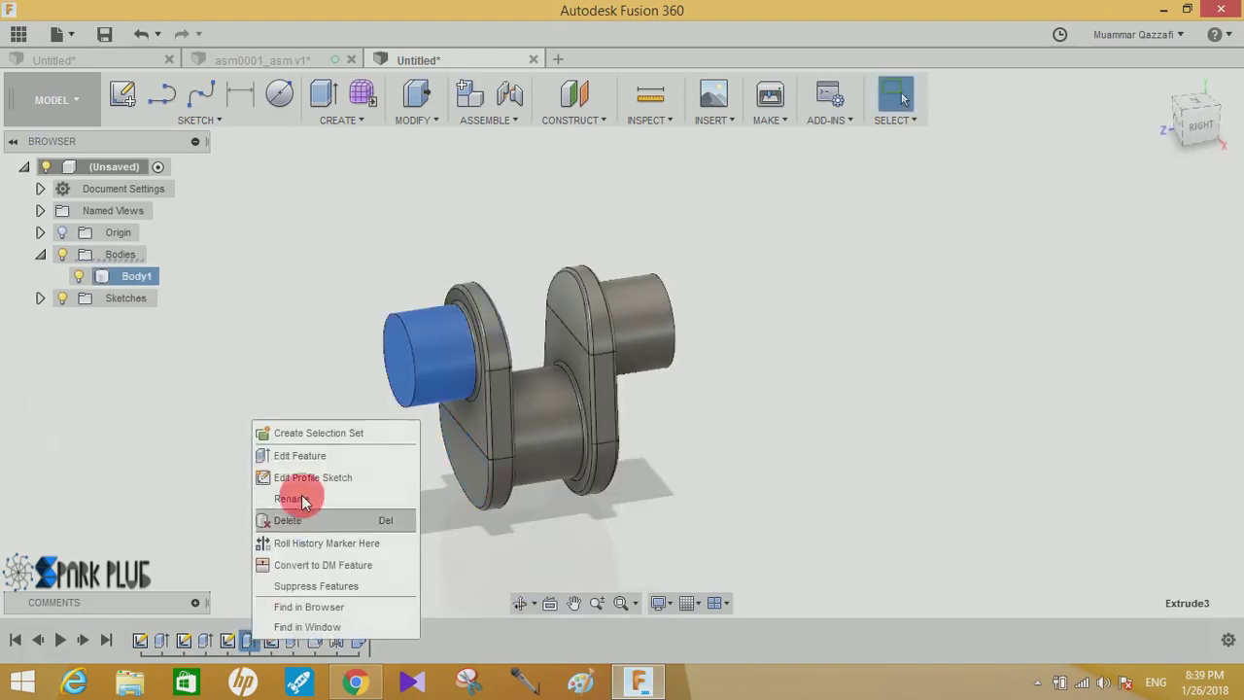
click(309, 454)
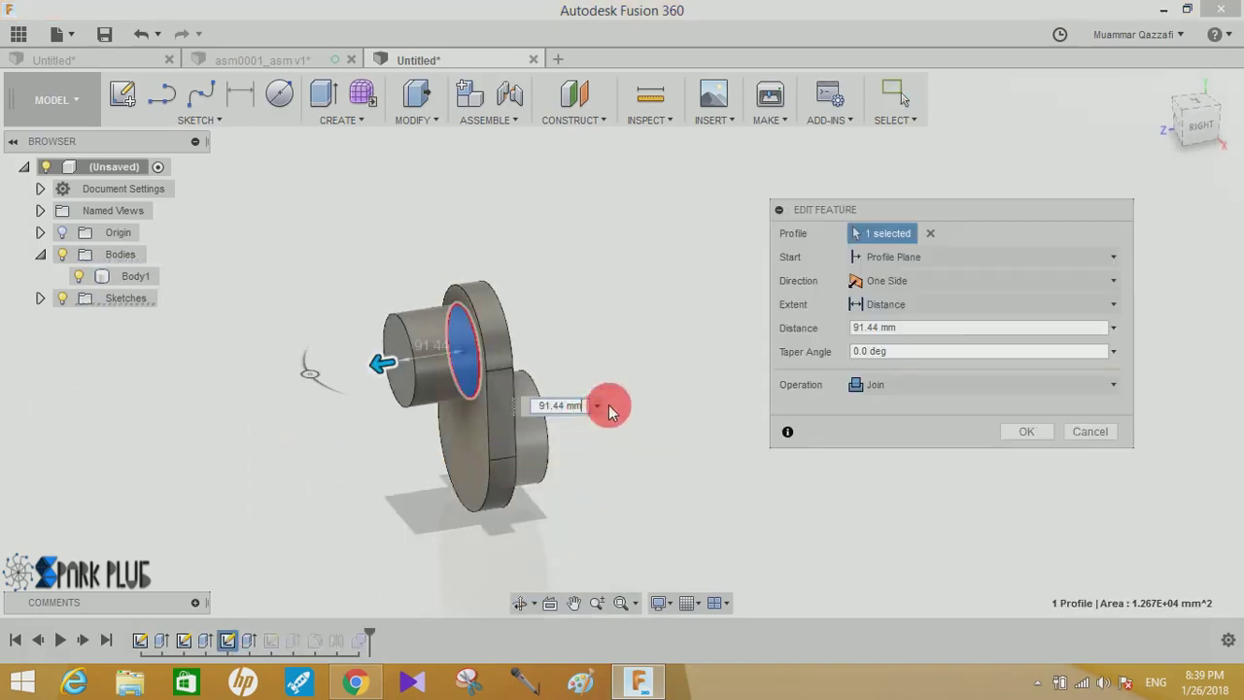
click(944, 328)
text(5)
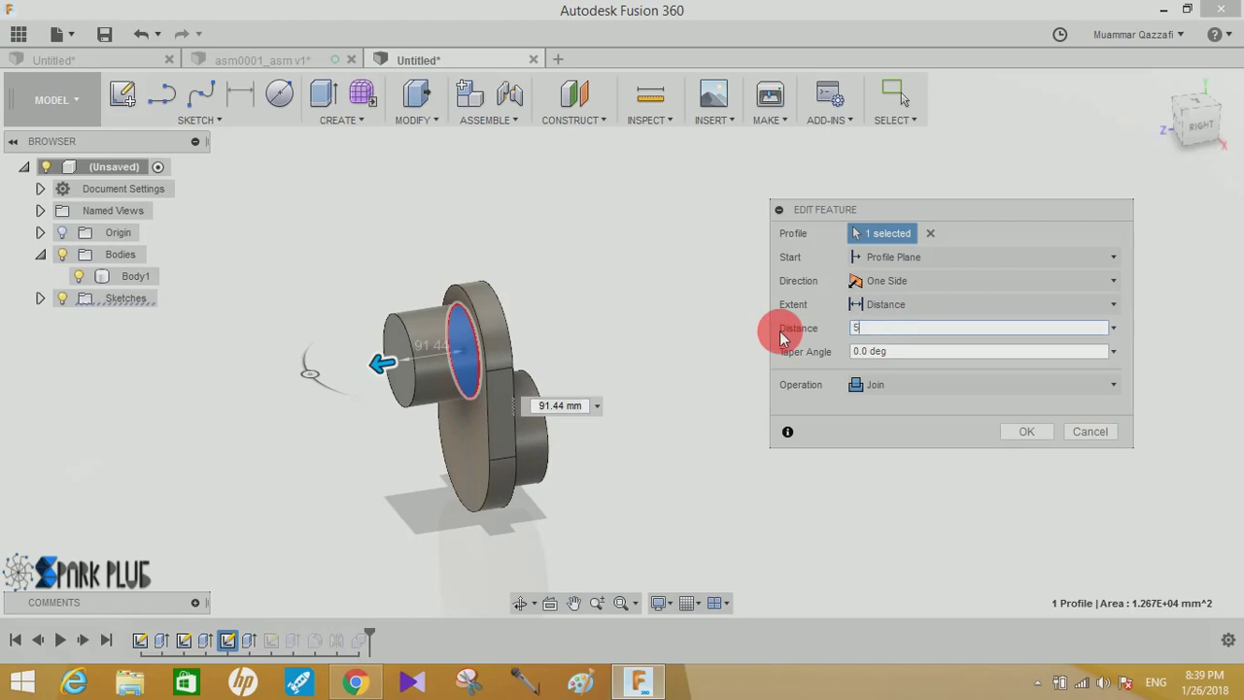
text(3.34)
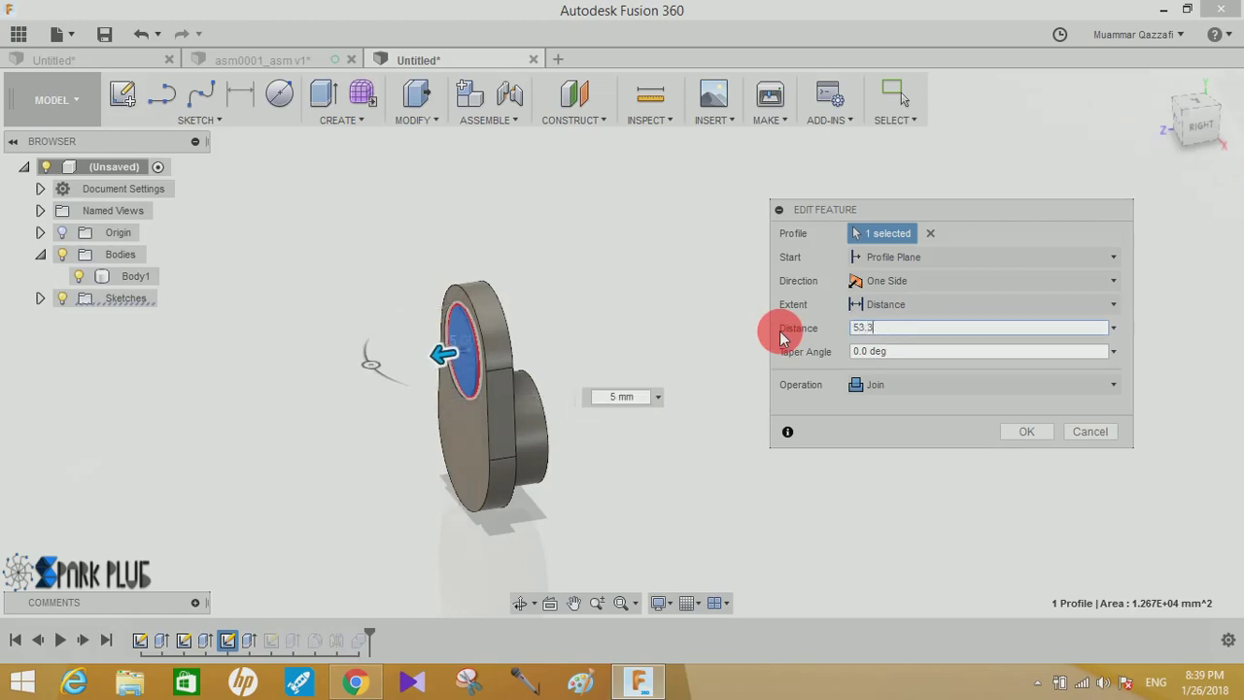
click(1024, 431)
mouse_move(851, 384)
shift+middle_down()
mouse_move(814, 369)
mouse_move(775, 380)
shift+middle_up()
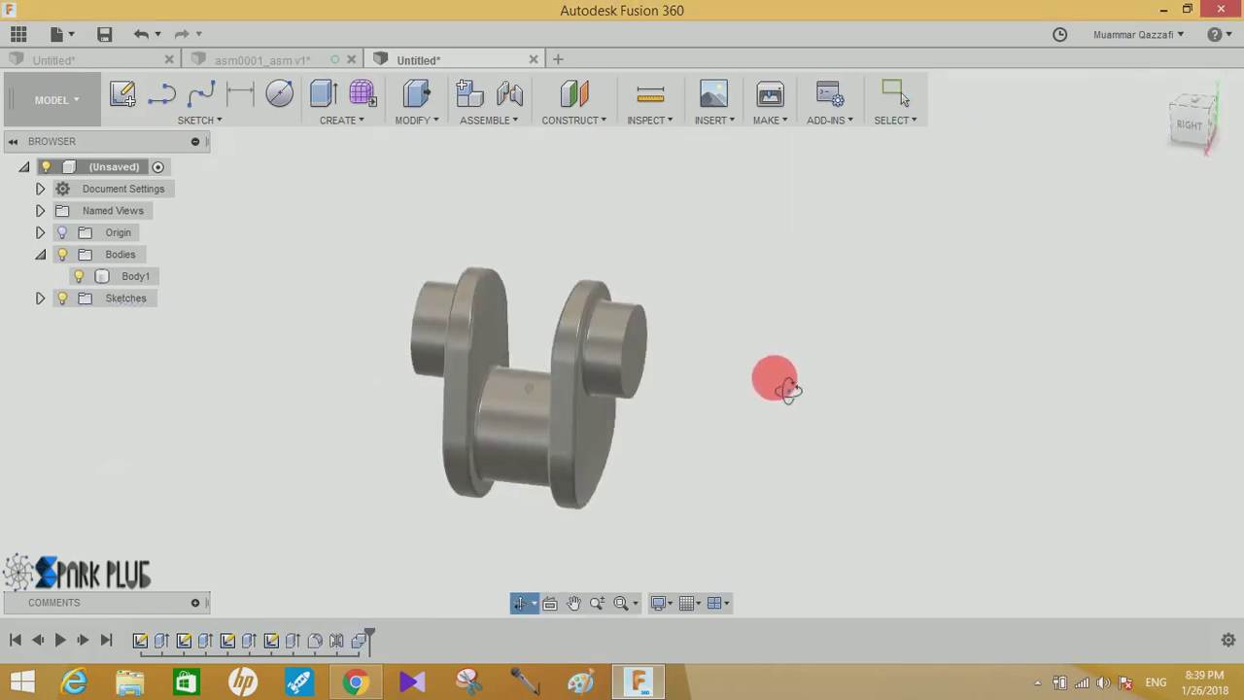
click(355, 122)
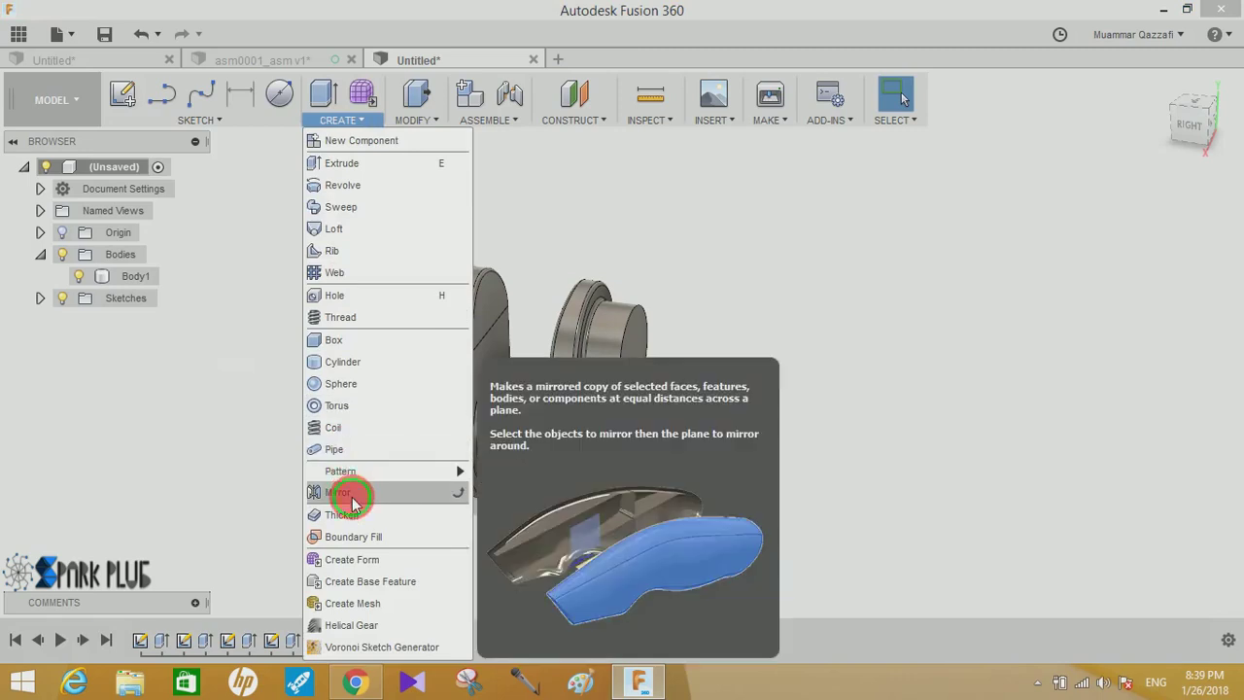
- Mirror Body1 across the outer crank face, creating Body3
click(340, 493)
click(905, 282)
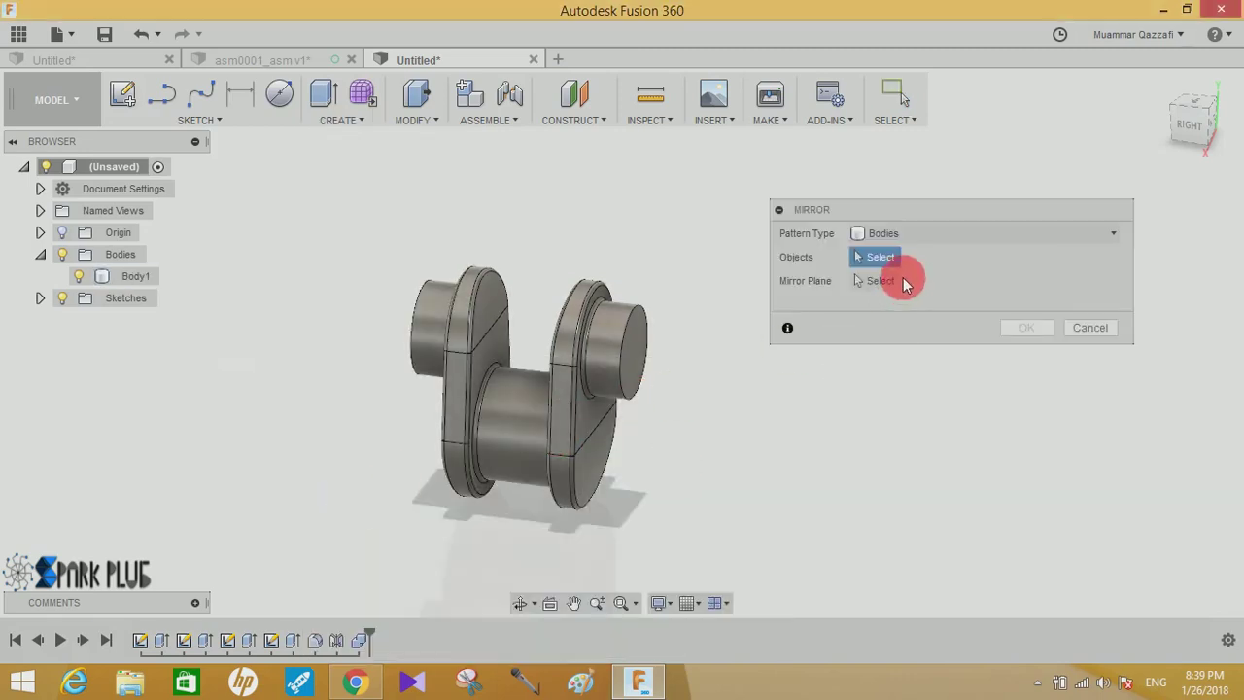
click(519, 417)
click(878, 281)
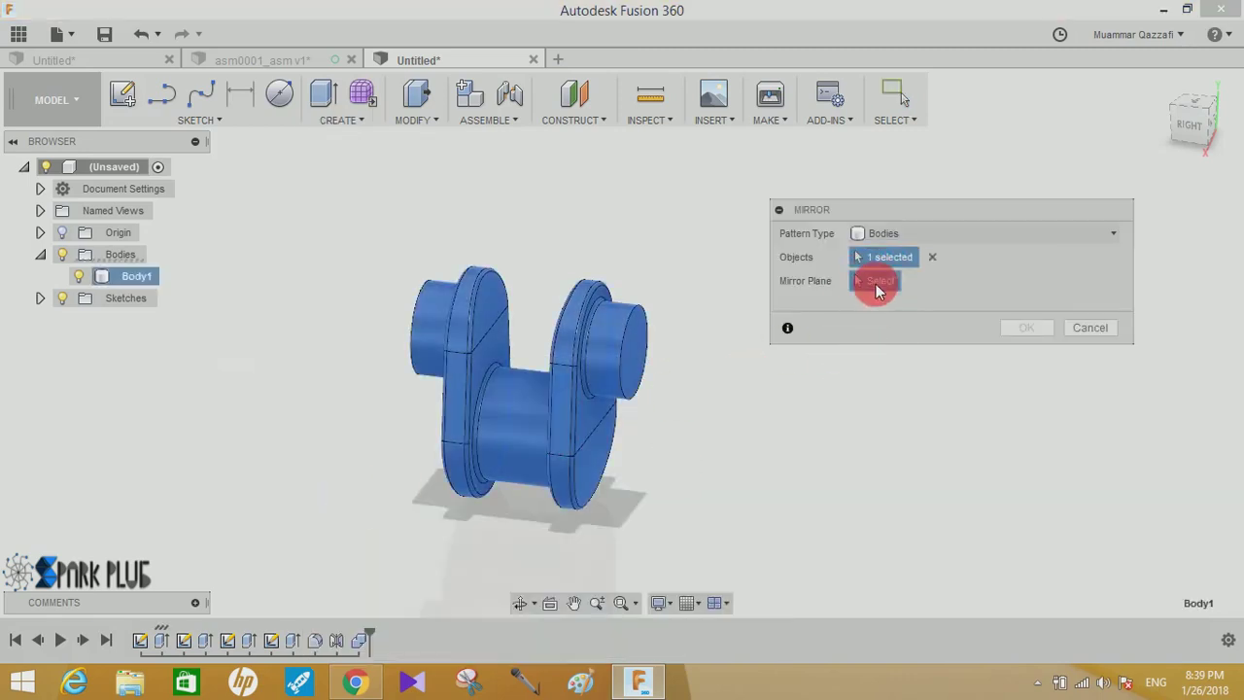
click(627, 352)
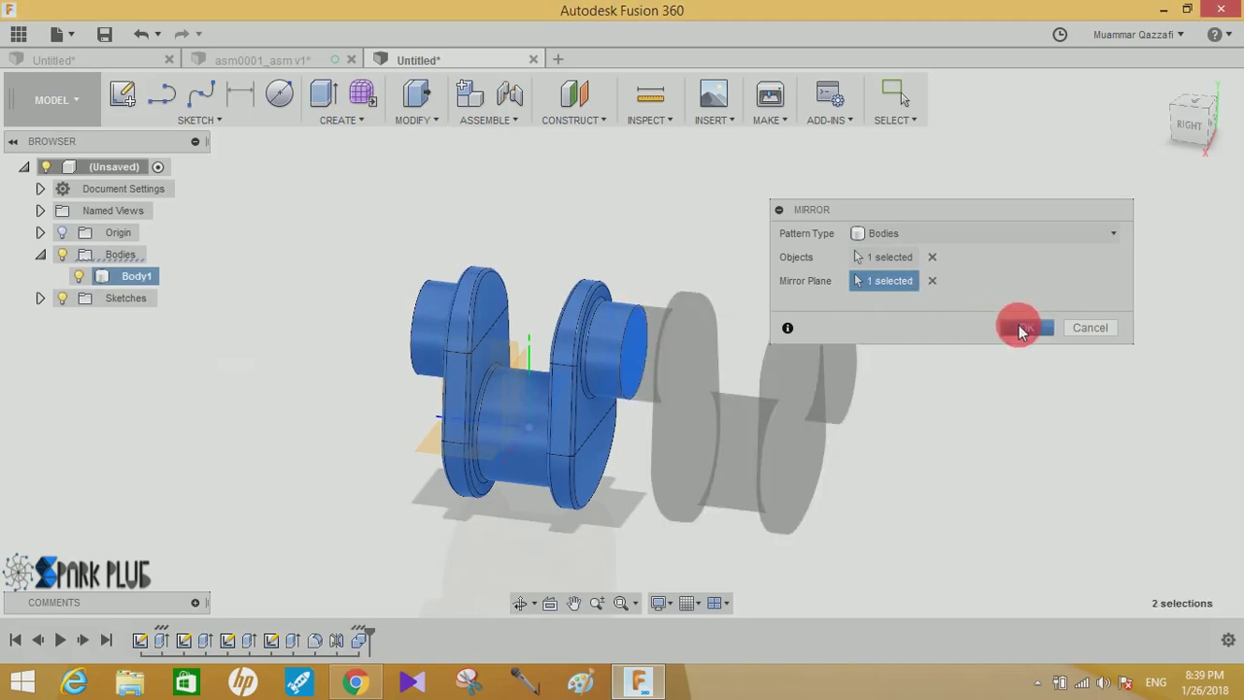
click(1027, 328)
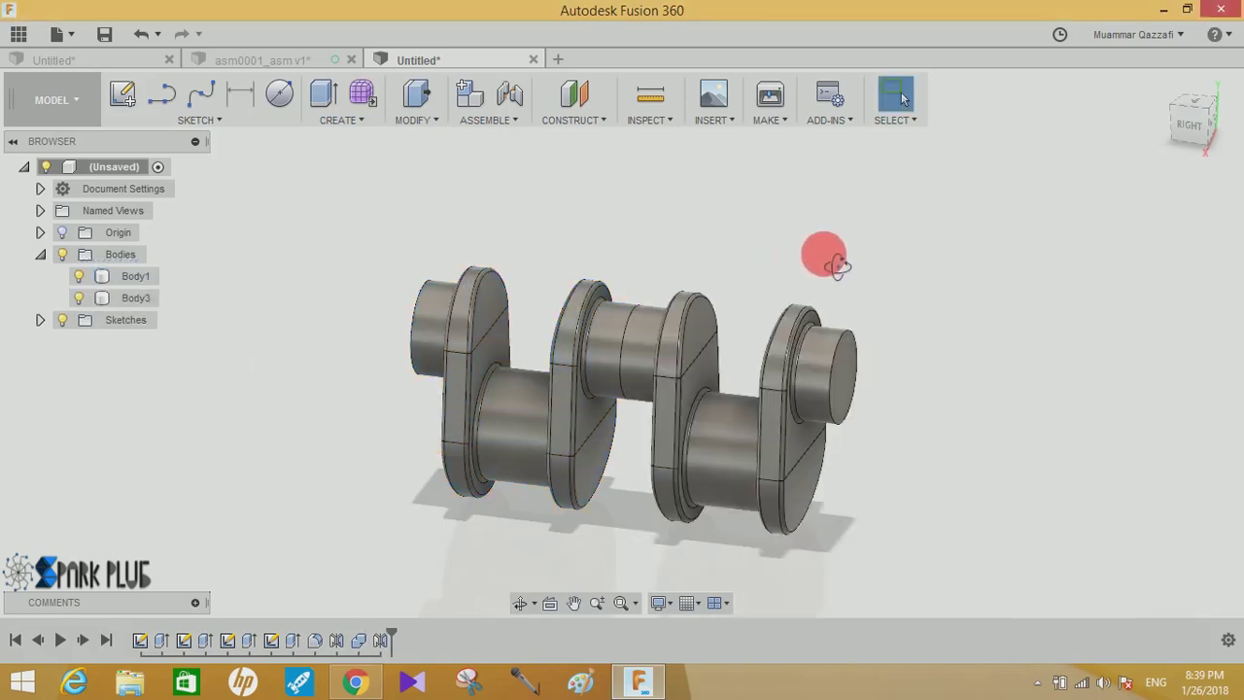
shift+middle_drag(822, 256, 776, 255)
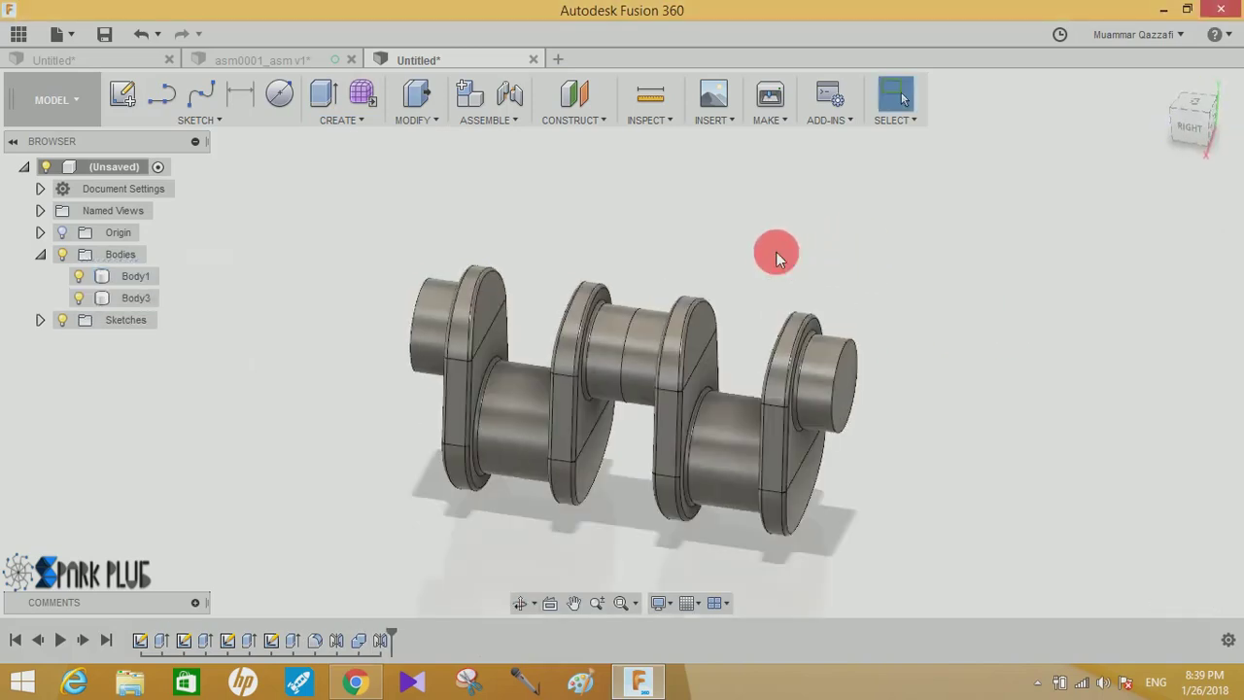
- Mirror Body3 across the end crank face to add Body4
click(342, 119)
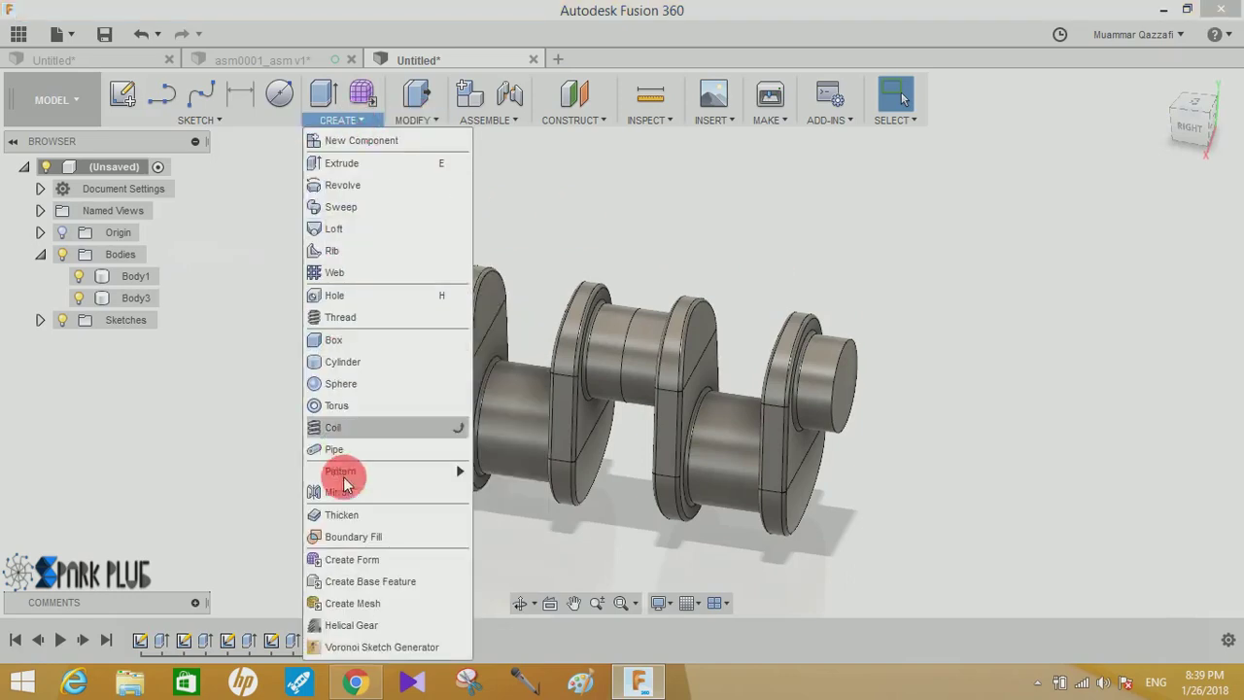
click(796, 459)
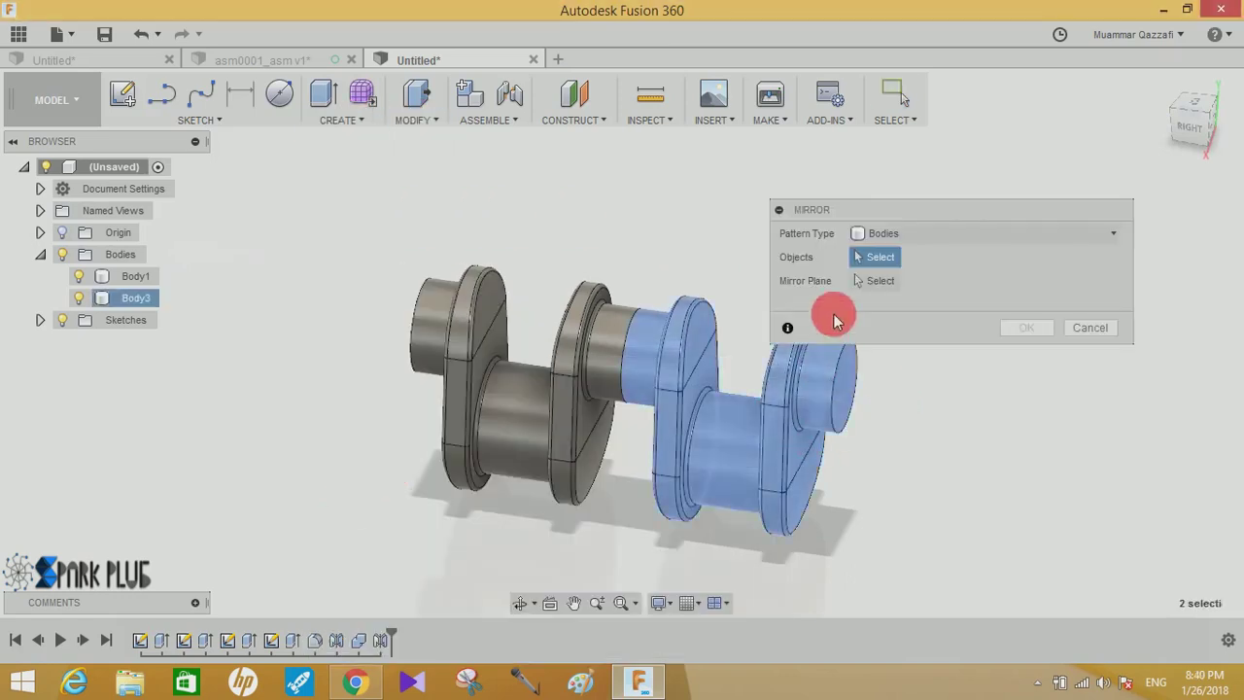
click(878, 282)
click(848, 384)
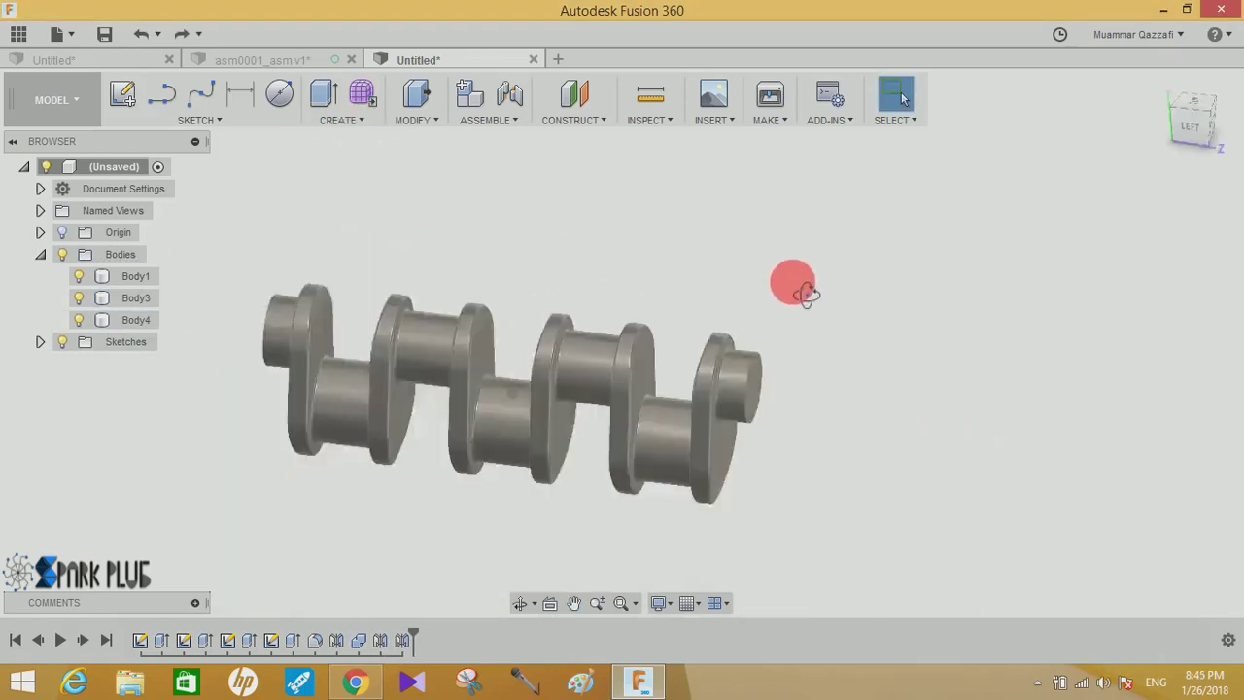
- Mirror the end section Body1 across its end face to add Body5
click(358, 117)
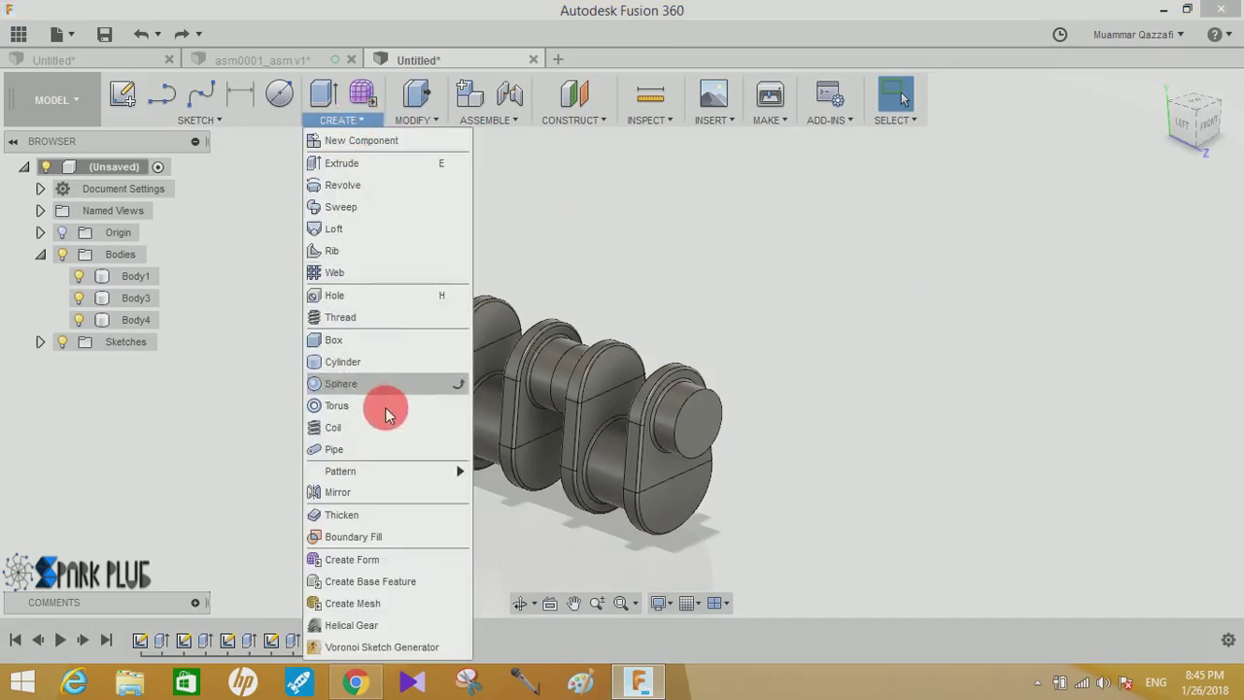
click(358, 492)
click(636, 466)
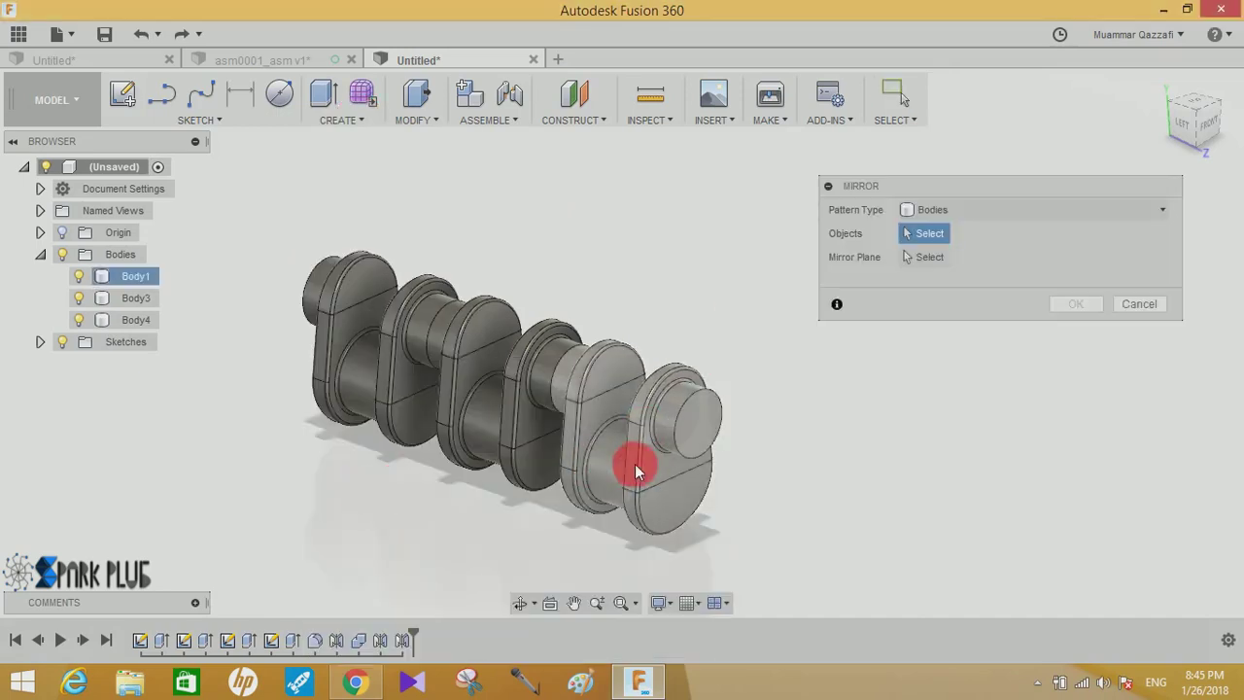
click(921, 257)
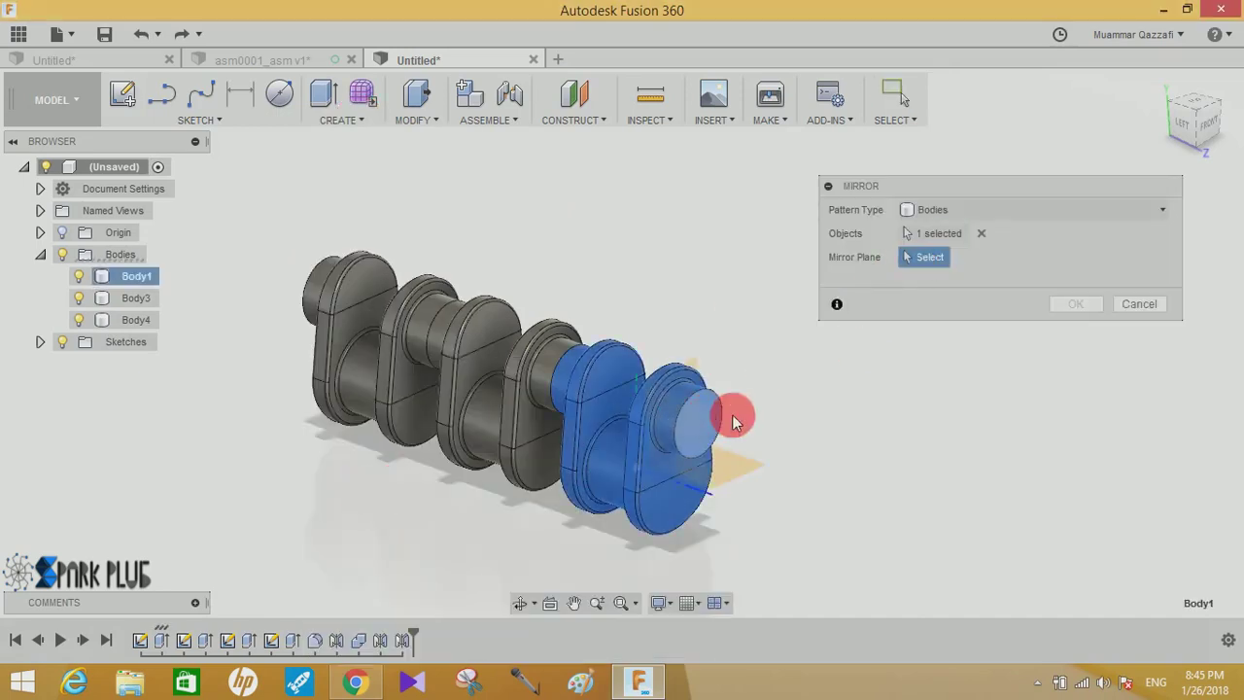
click(734, 416)
click(1071, 303)
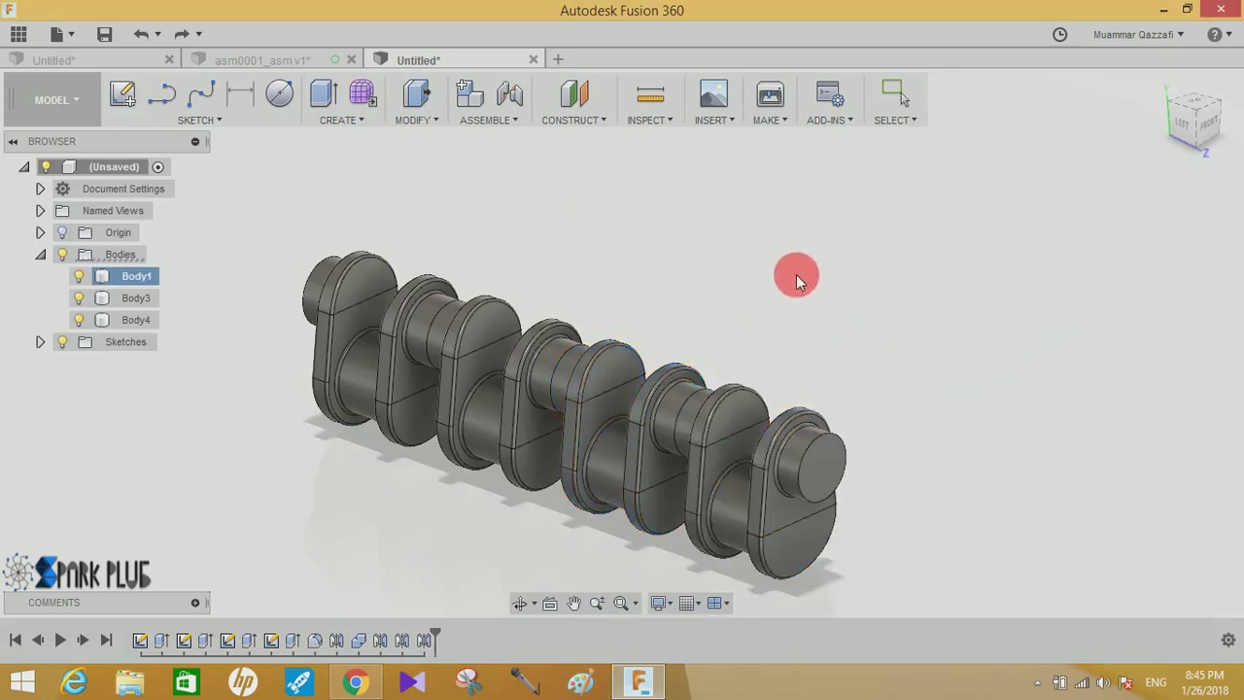
mouse_move(796, 274)
shift+middle_down()
mouse_move(917, 279)
mouse_move(911, 267)
shift+middle_up()
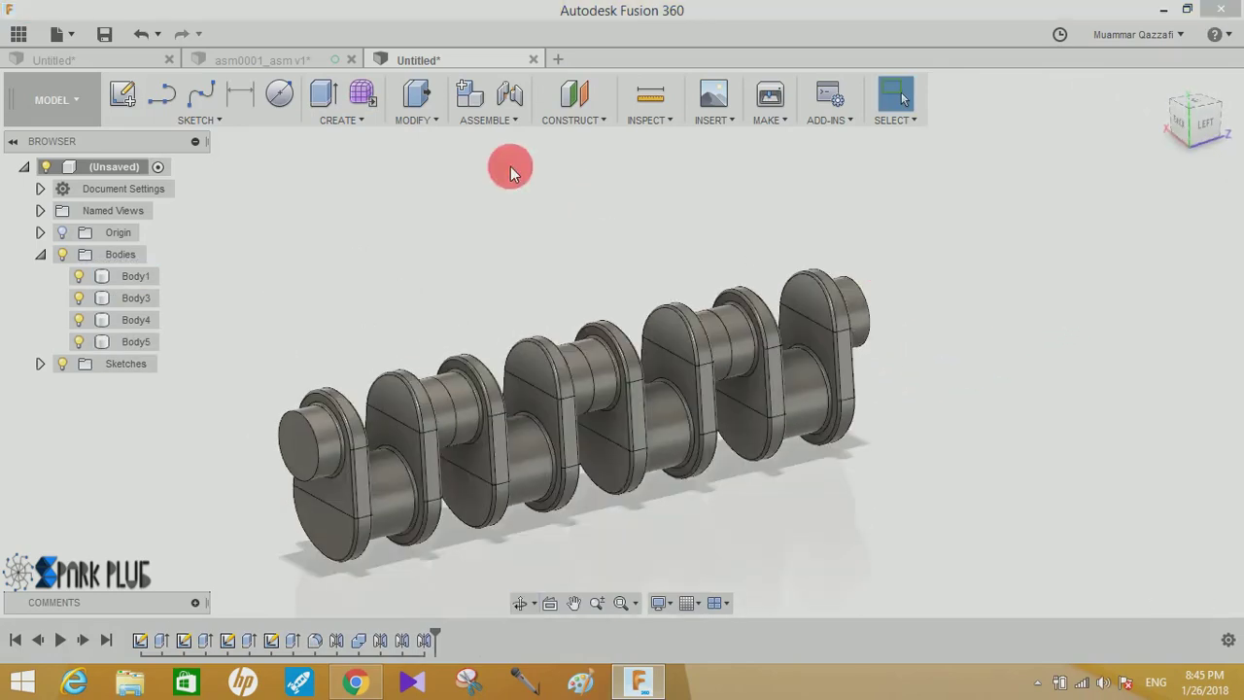
- Rotate Body3 180° about a pivot on the crankshaft axis
key(m)
click(493, 436)
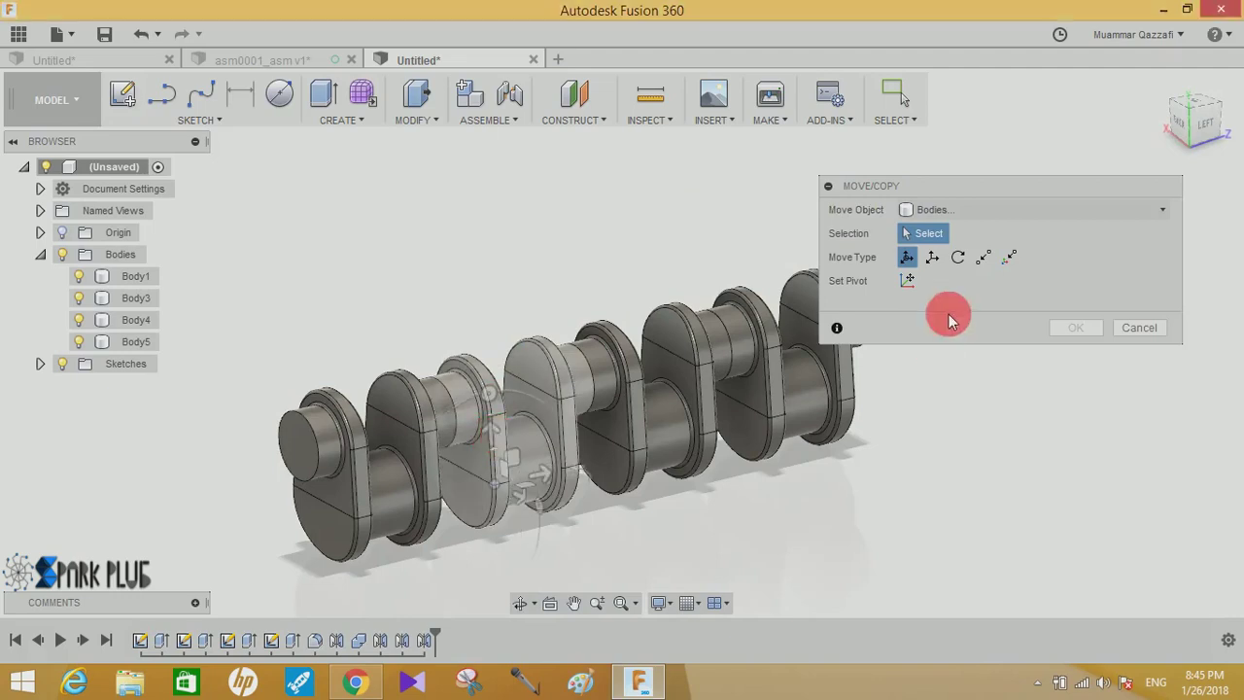
click(907, 280)
click(455, 402)
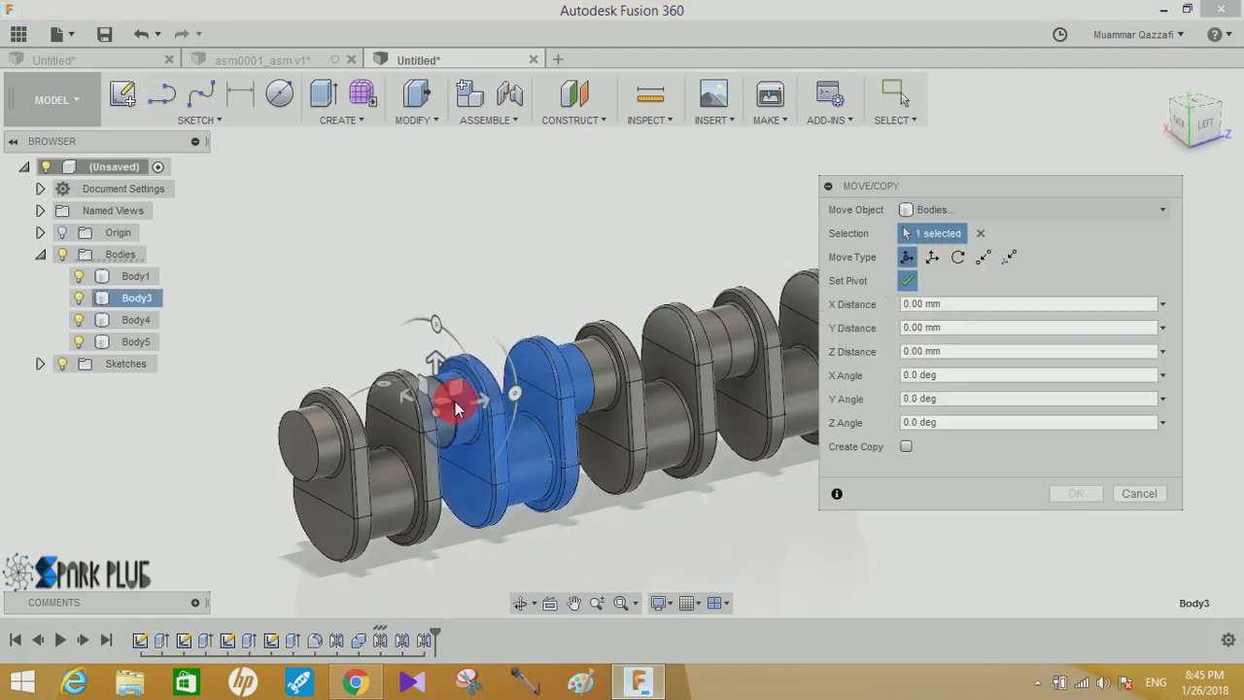
click(907, 280)
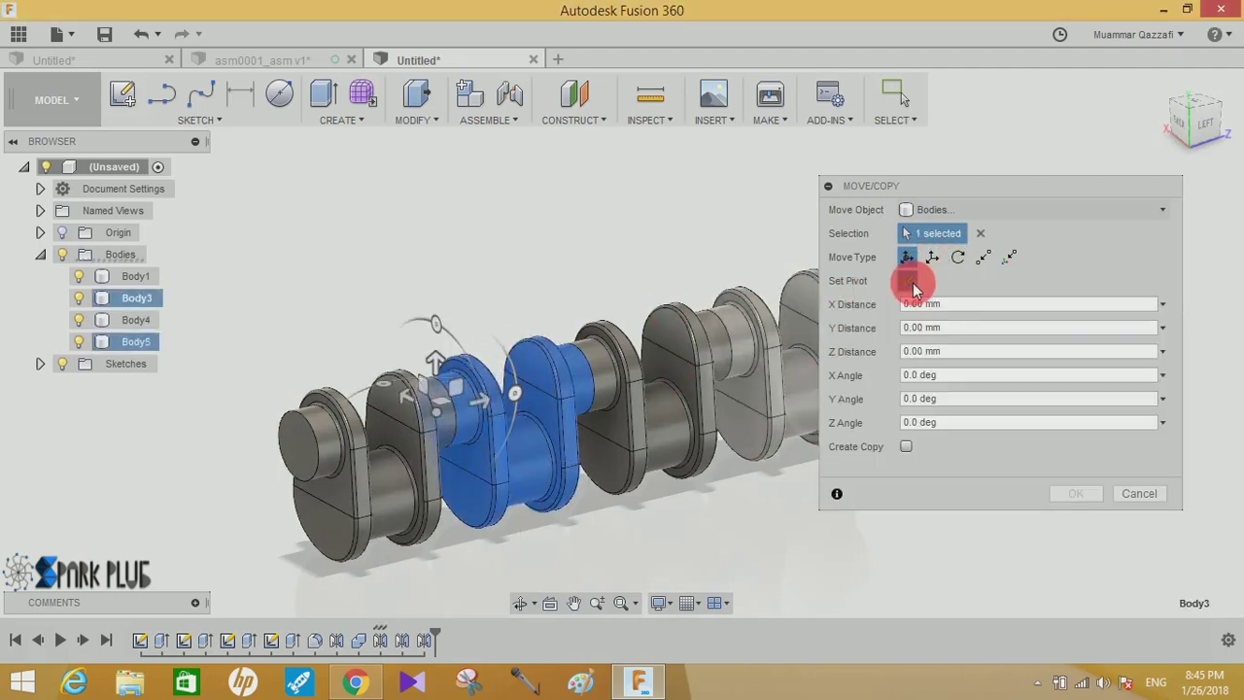
mouse_move(437, 325)
mouse_down()
mouse_move(484, 408)
mouse_move(897, 422)
mouse_move(768, 426)
mouse_up()
text(180)
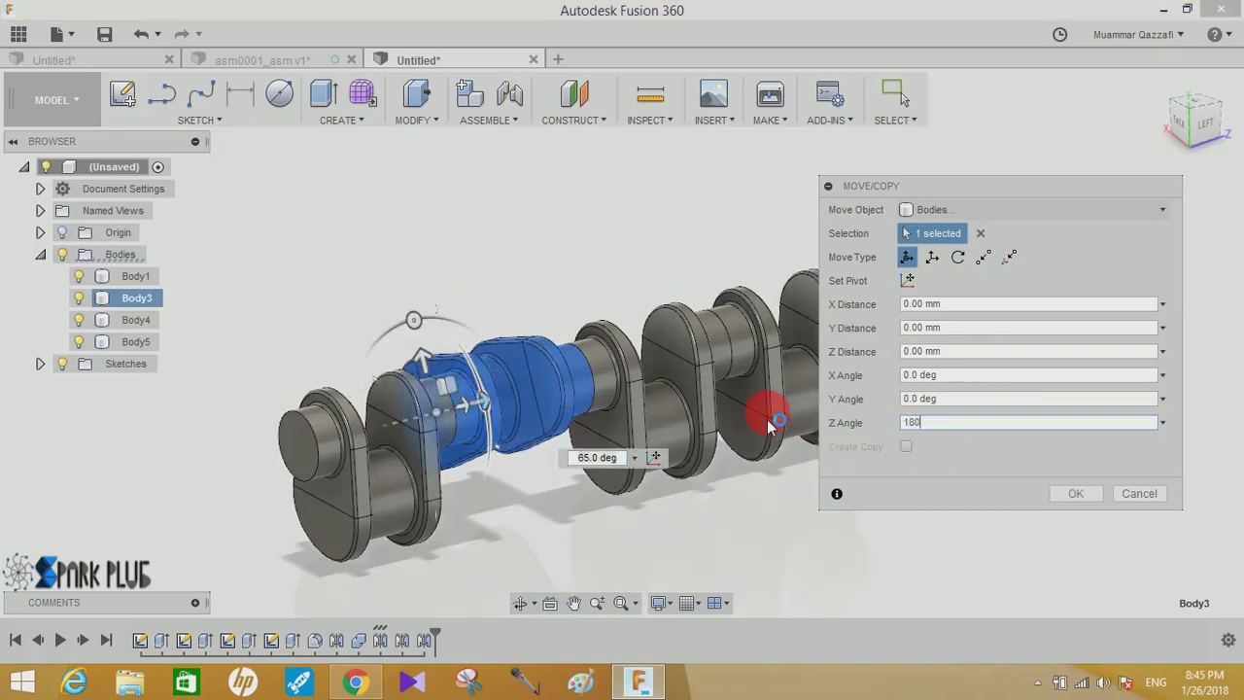
key(Return)
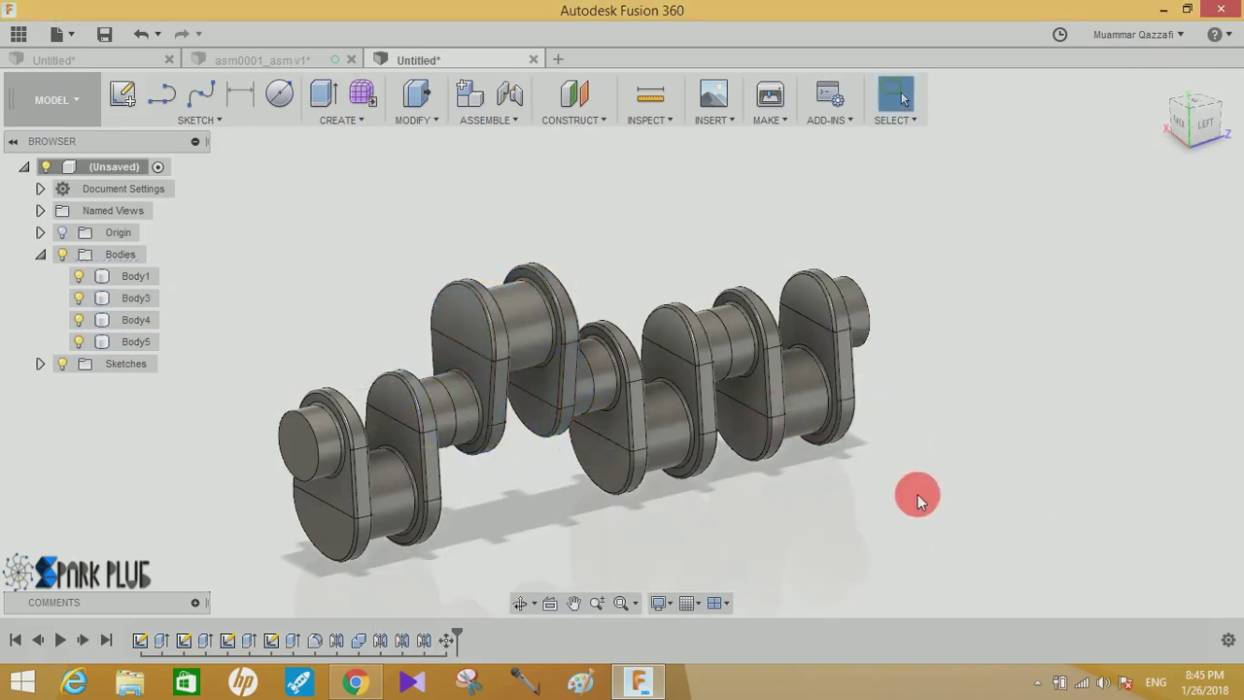
- Rotate Body1, the middle section, about 175° around the shaft
key(m)
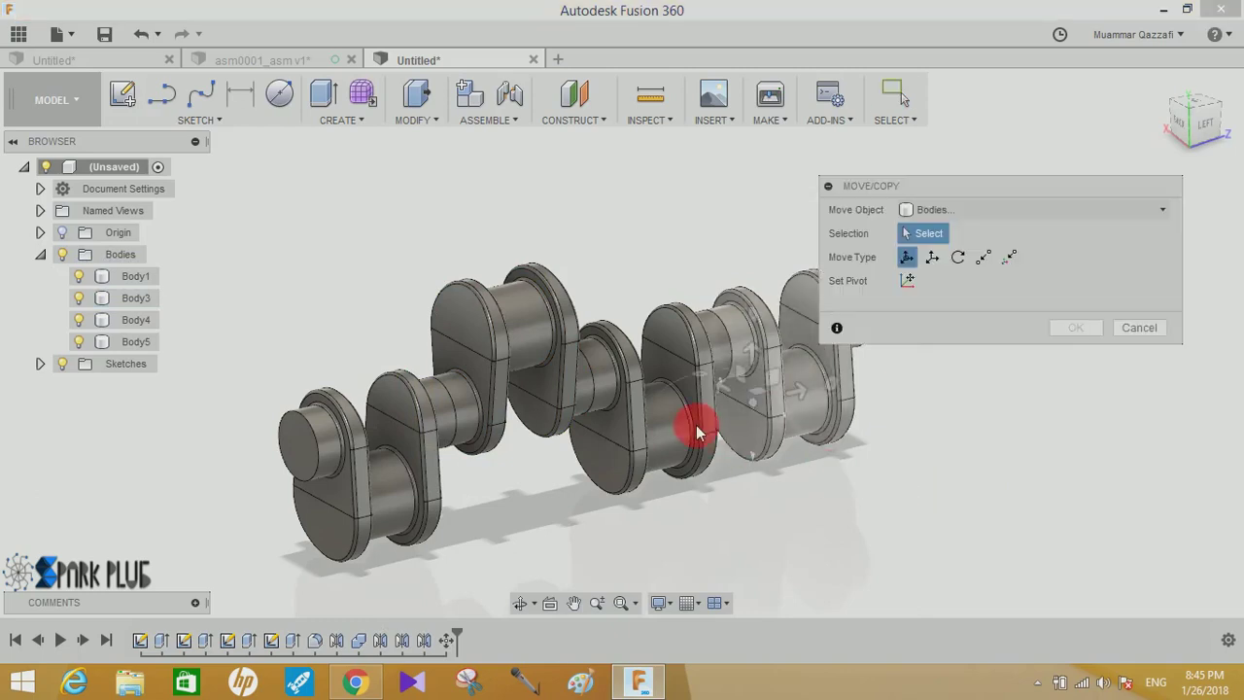
click(700, 430)
click(589, 369)
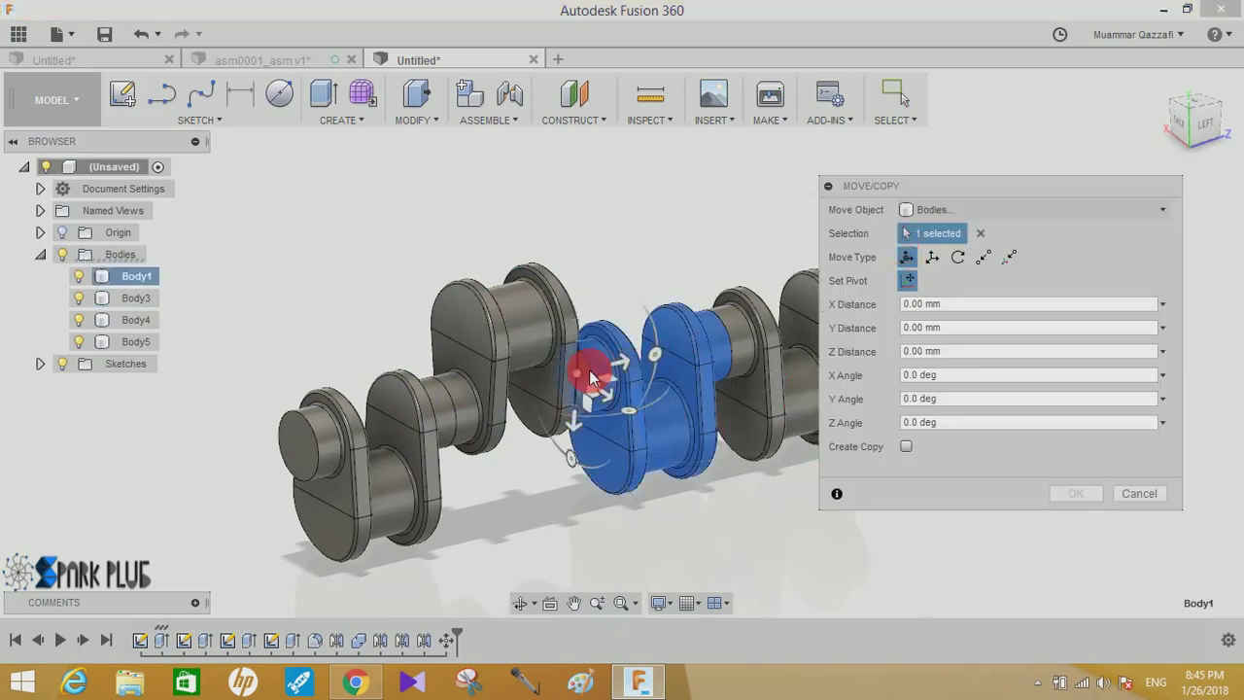
drag(573, 290, 588, 483)
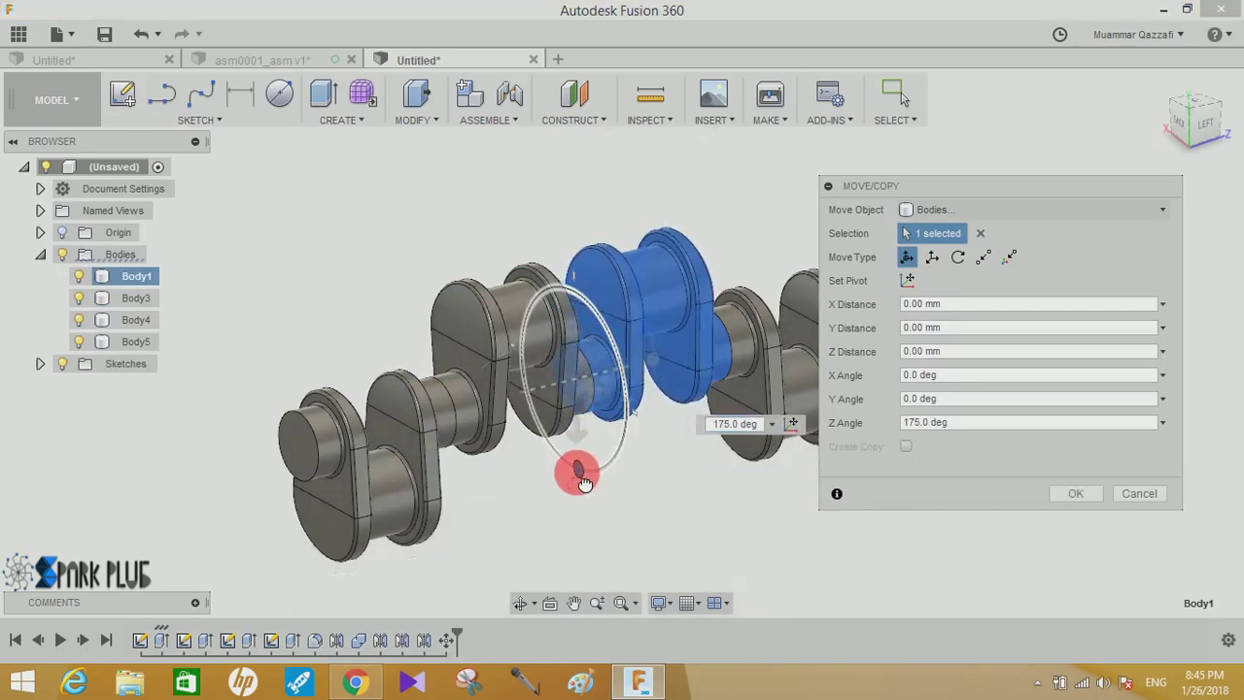
click(1071, 492)
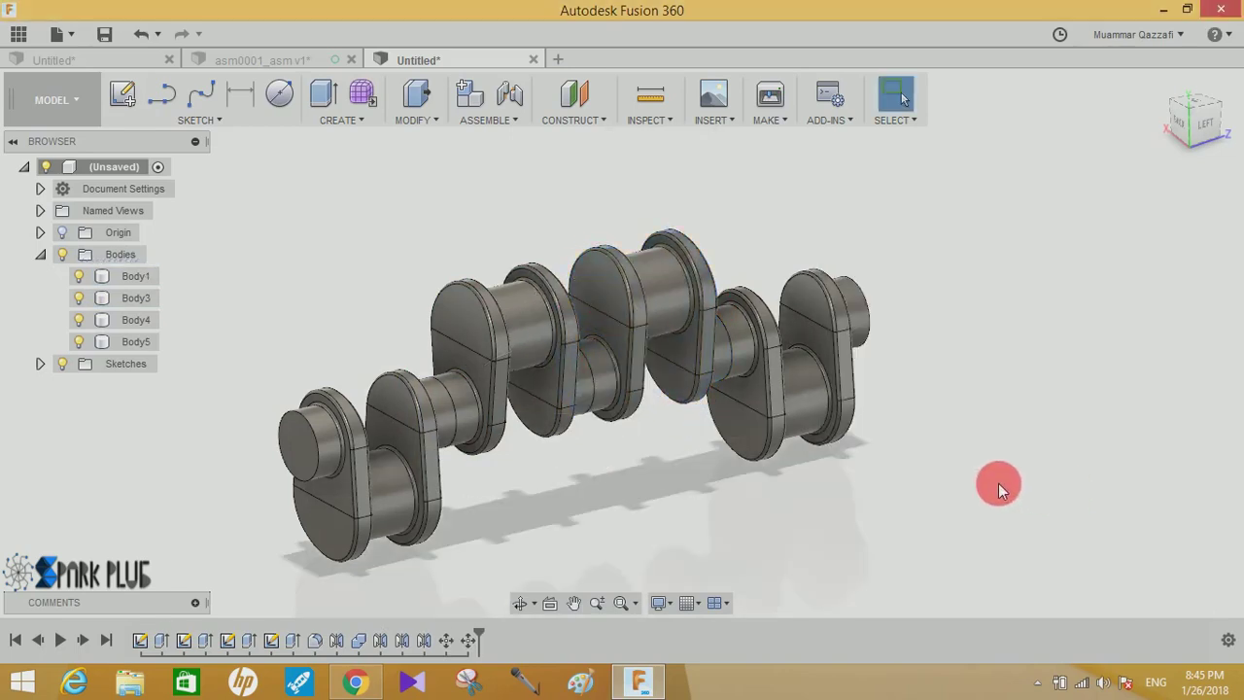
mouse_move(916, 472)
shift+middle_down()
mouse_move(950, 453)
mouse_move(994, 477)
mouse_move(884, 449)
shift+middle_up()
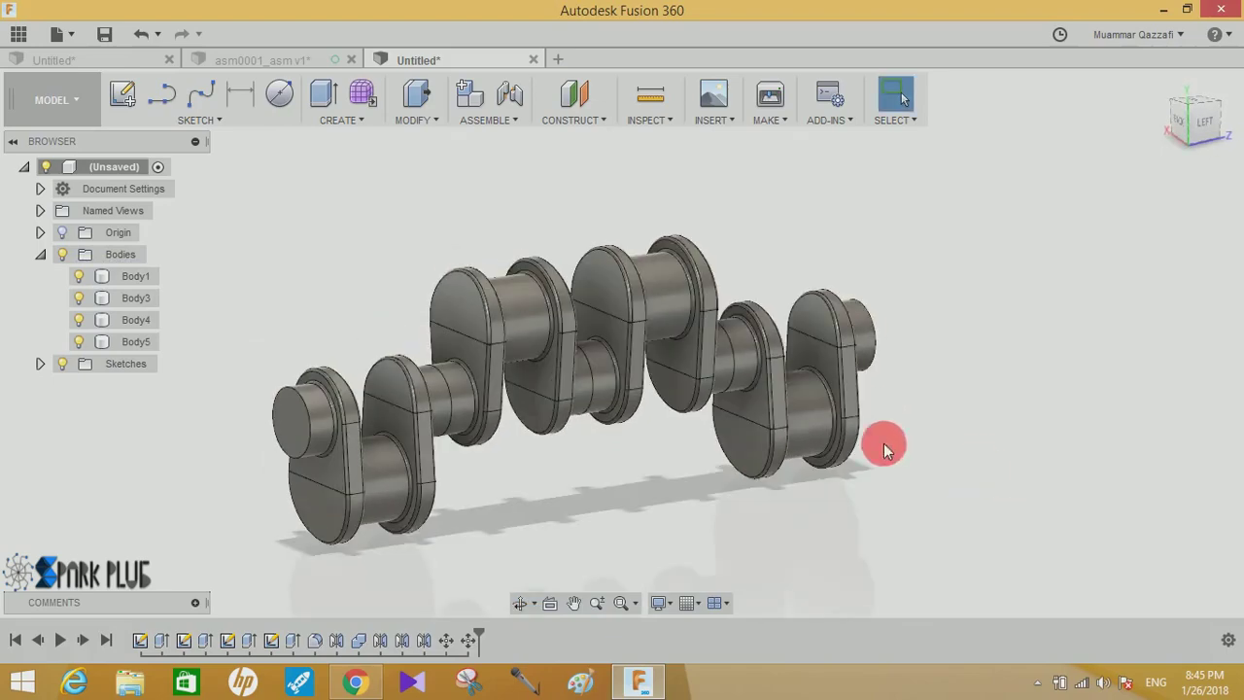
- Join the left section as target with the other three sections, including Body1 and Body5
click(418, 119)
click(442, 296)
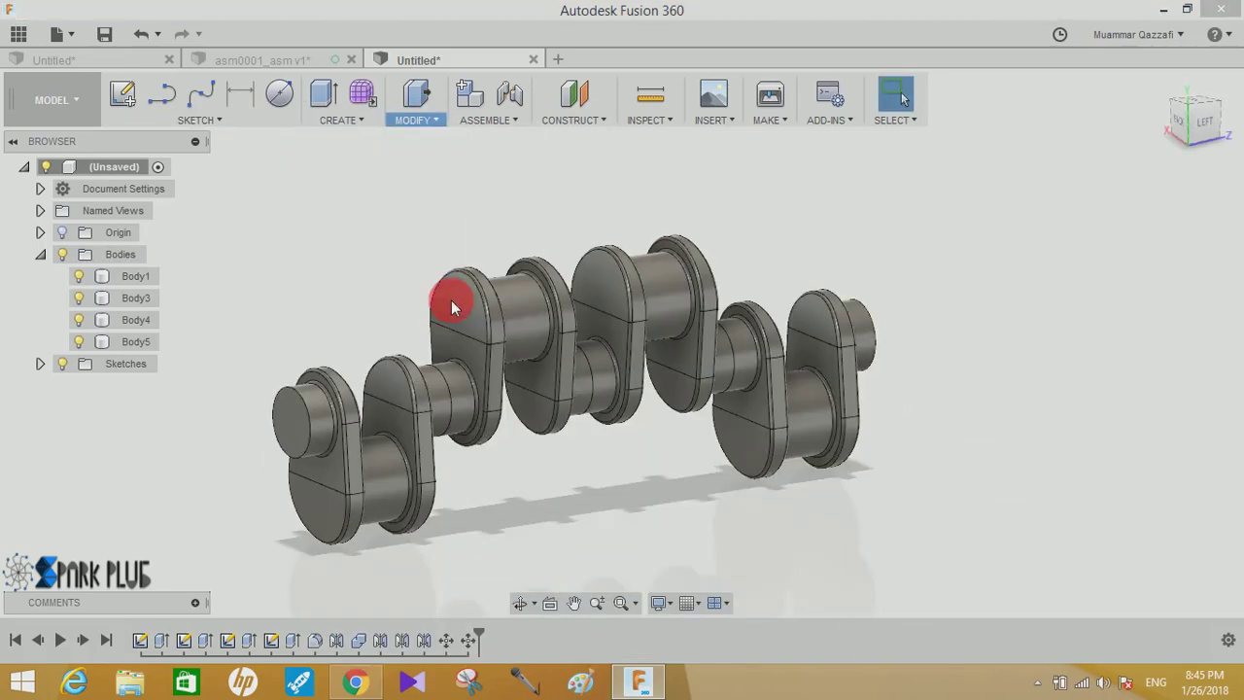
click(413, 505)
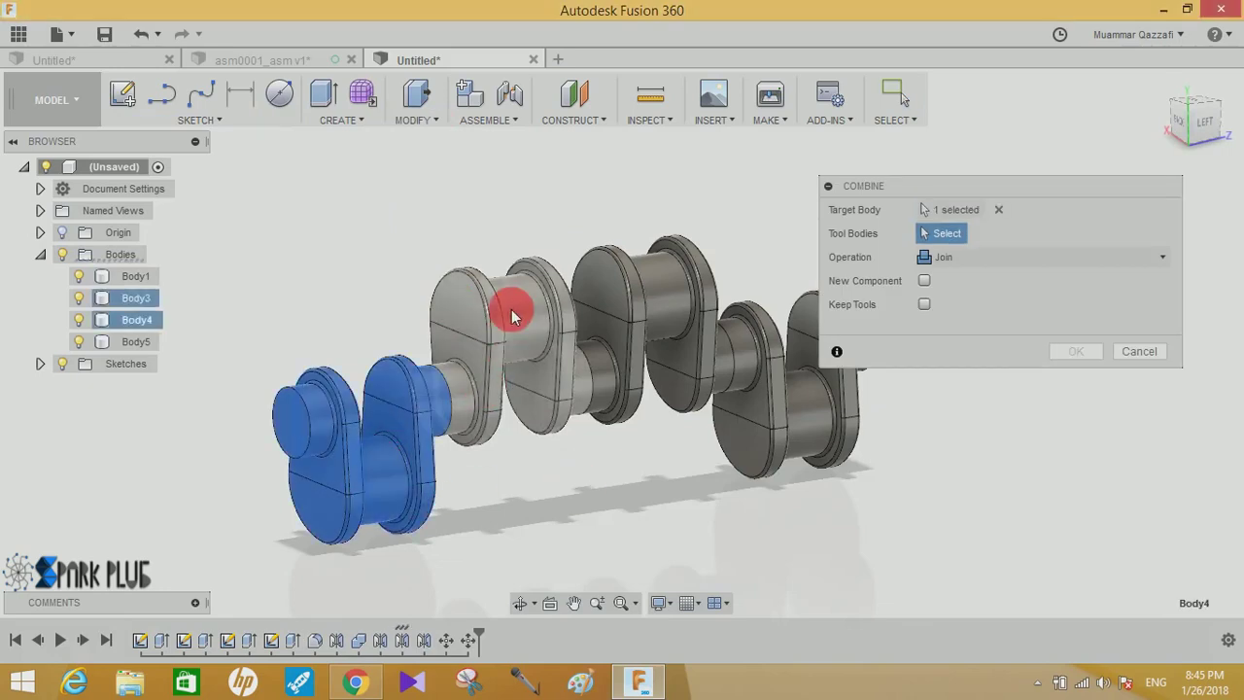
click(511, 309)
click(634, 292)
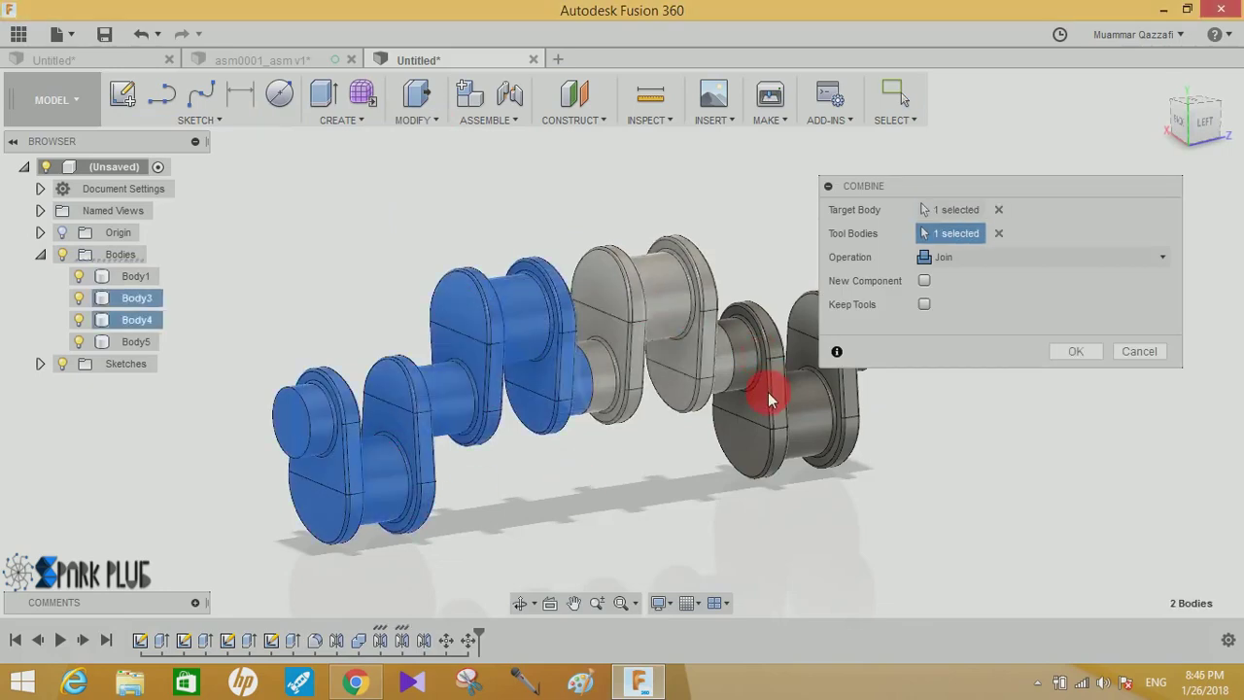
click(753, 457)
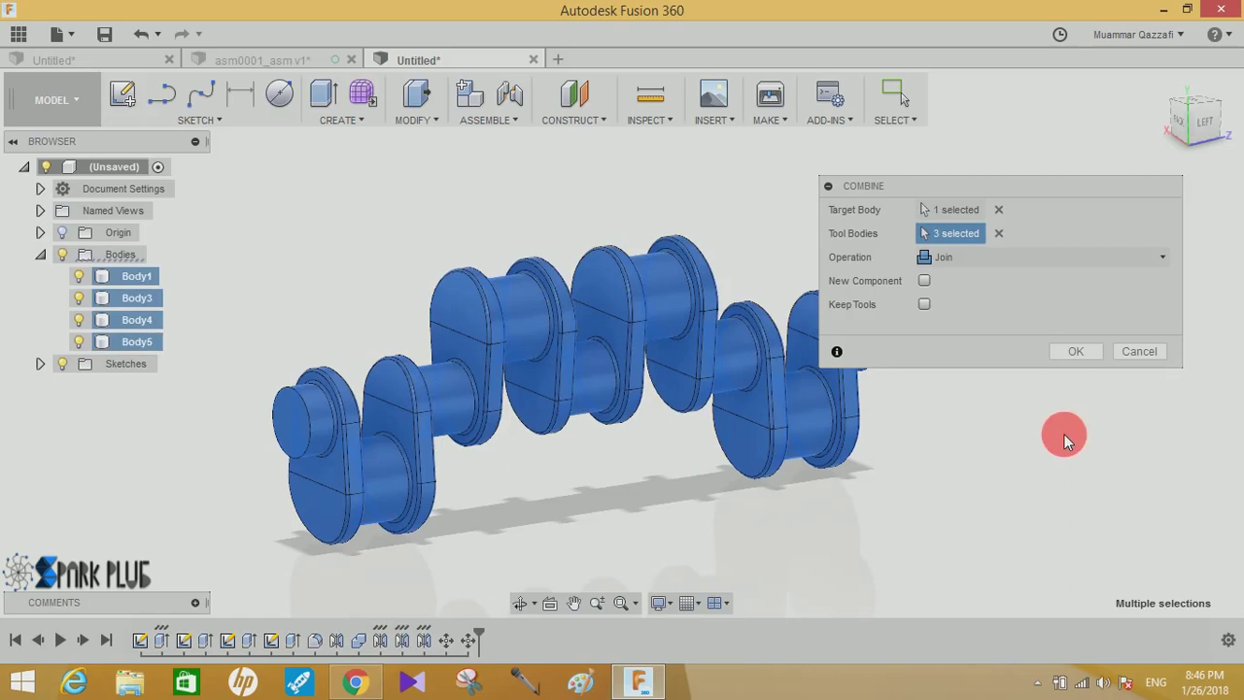
click(1077, 352)
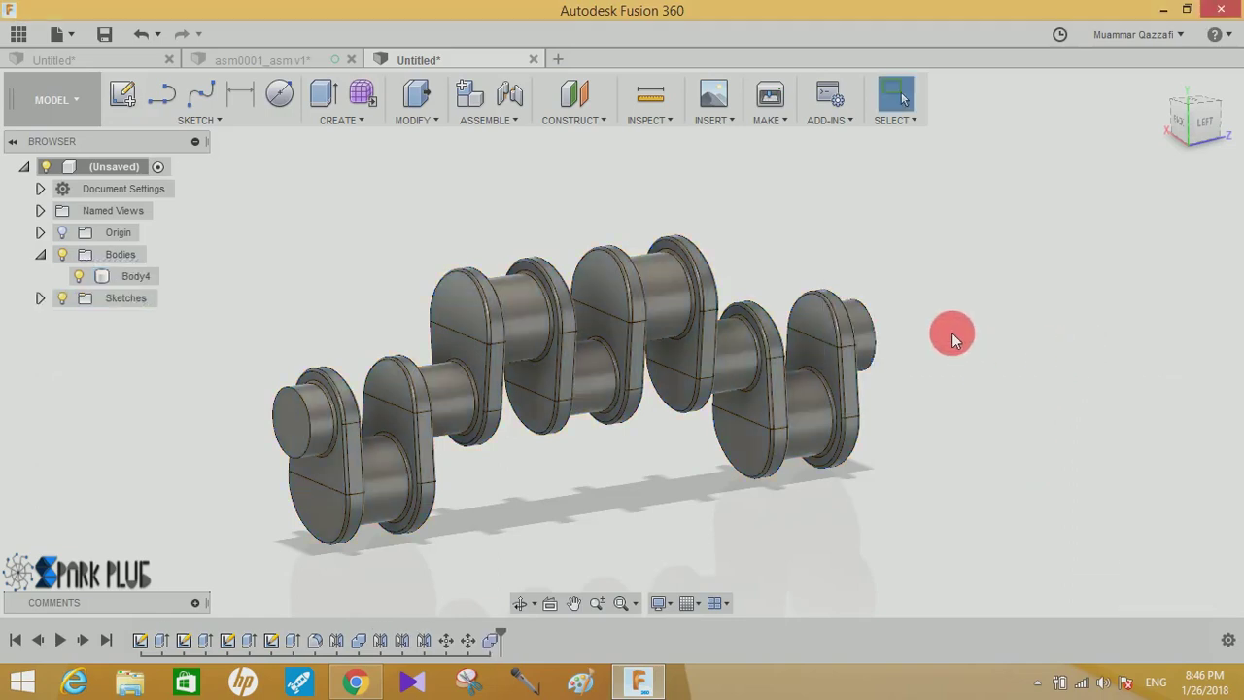
- Convert Body4 into a component and rename Component1:1 to CRANKSHAFT
right_click(125, 282)
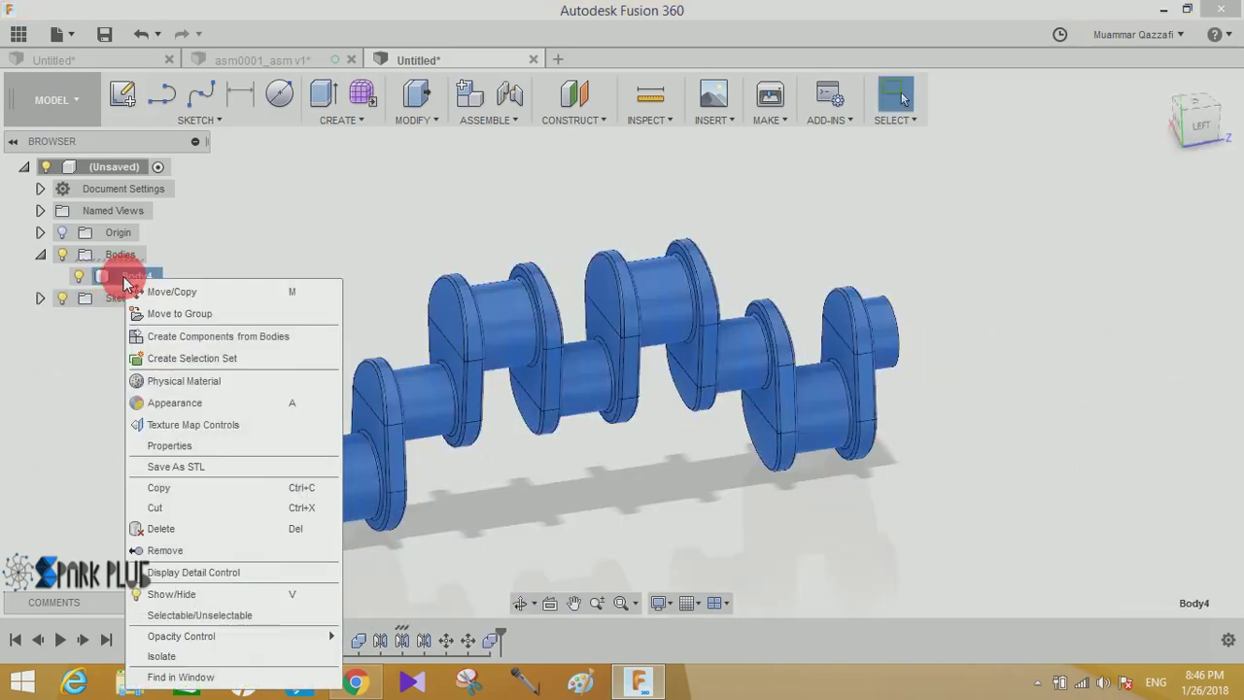
click(214, 336)
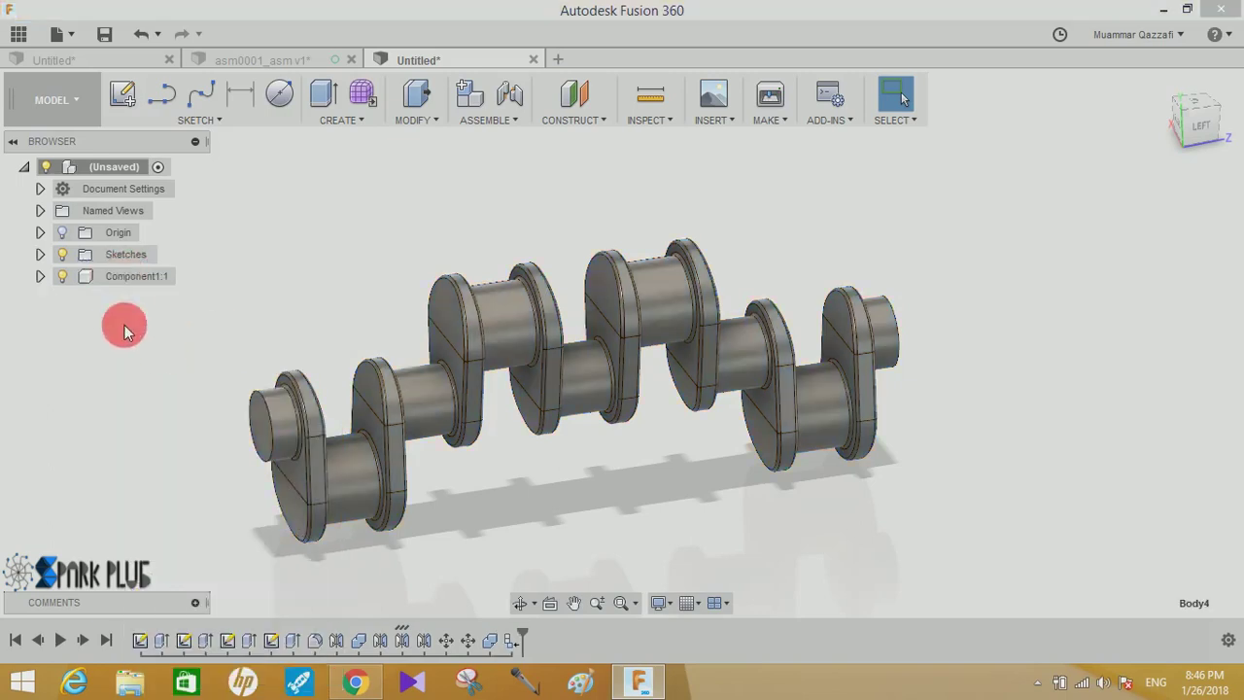
double_click(139, 276)
text(CRANKSHAFT)
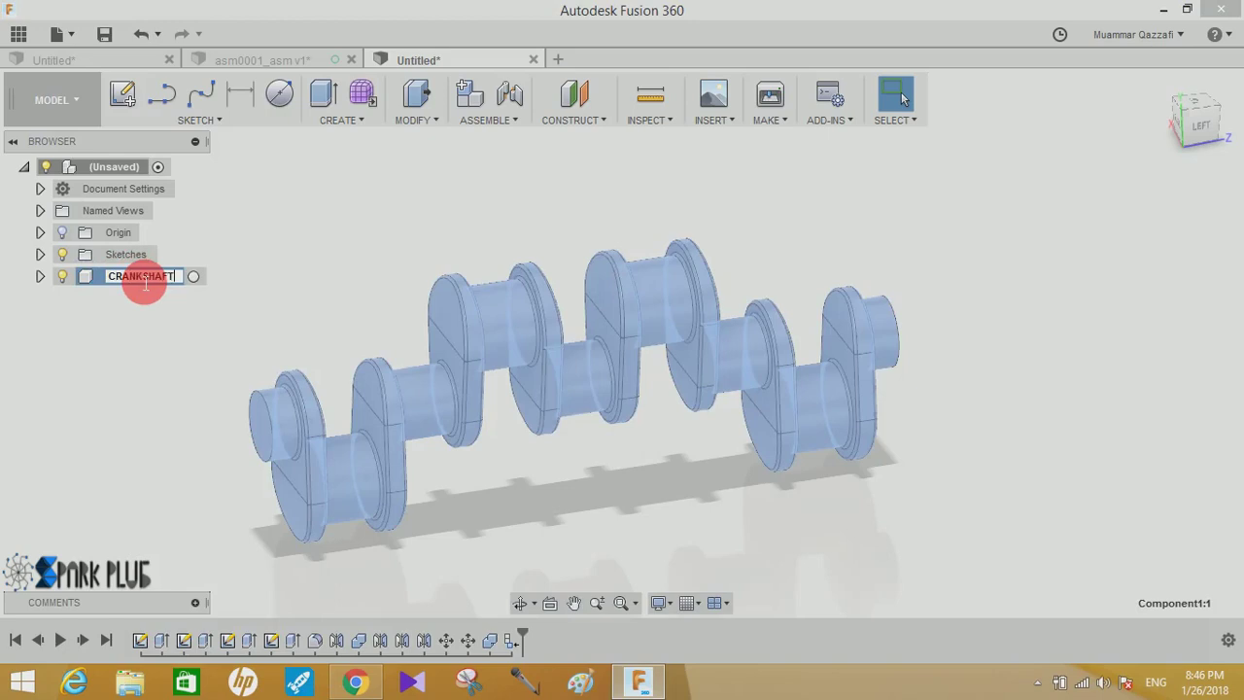
key(Return)
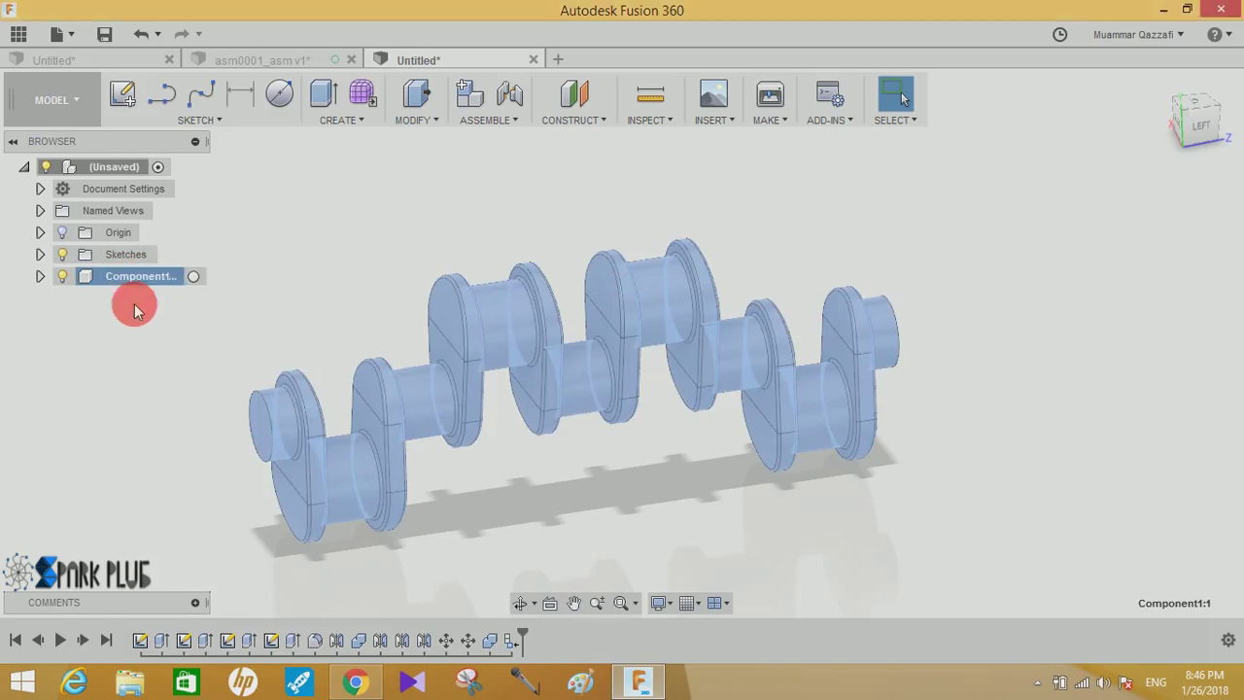
click(1096, 241)
right_click(1095, 214)
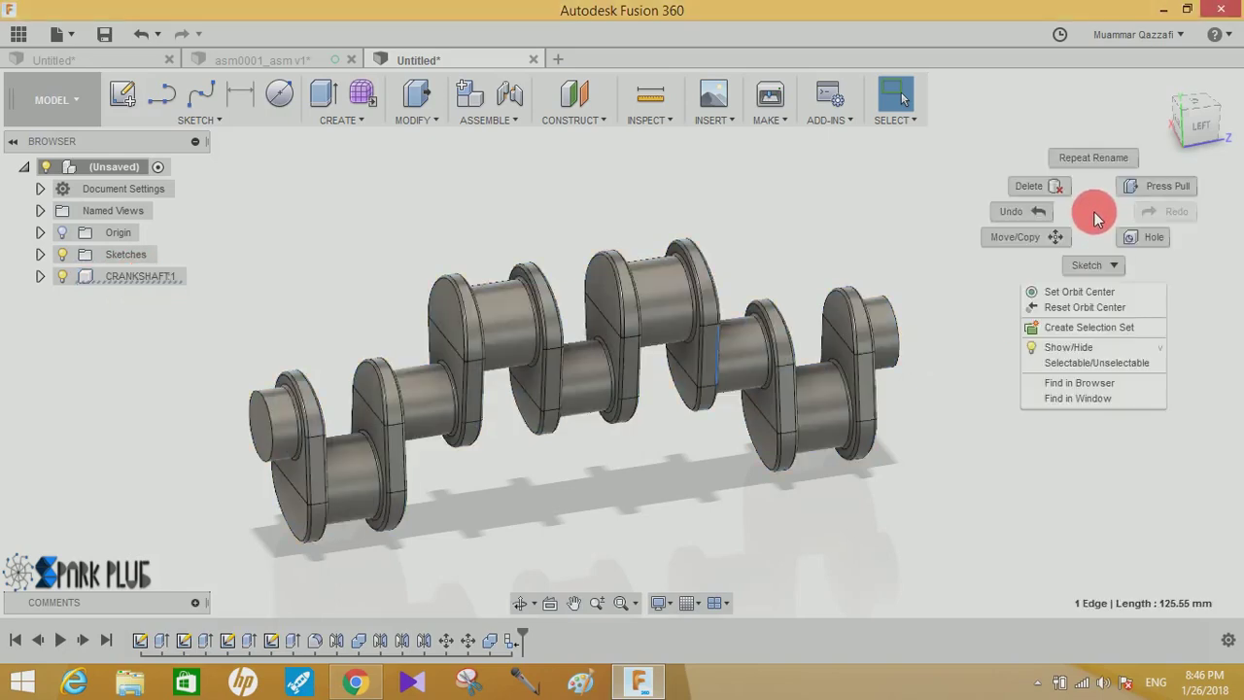
click(855, 244)
click(1099, 336)
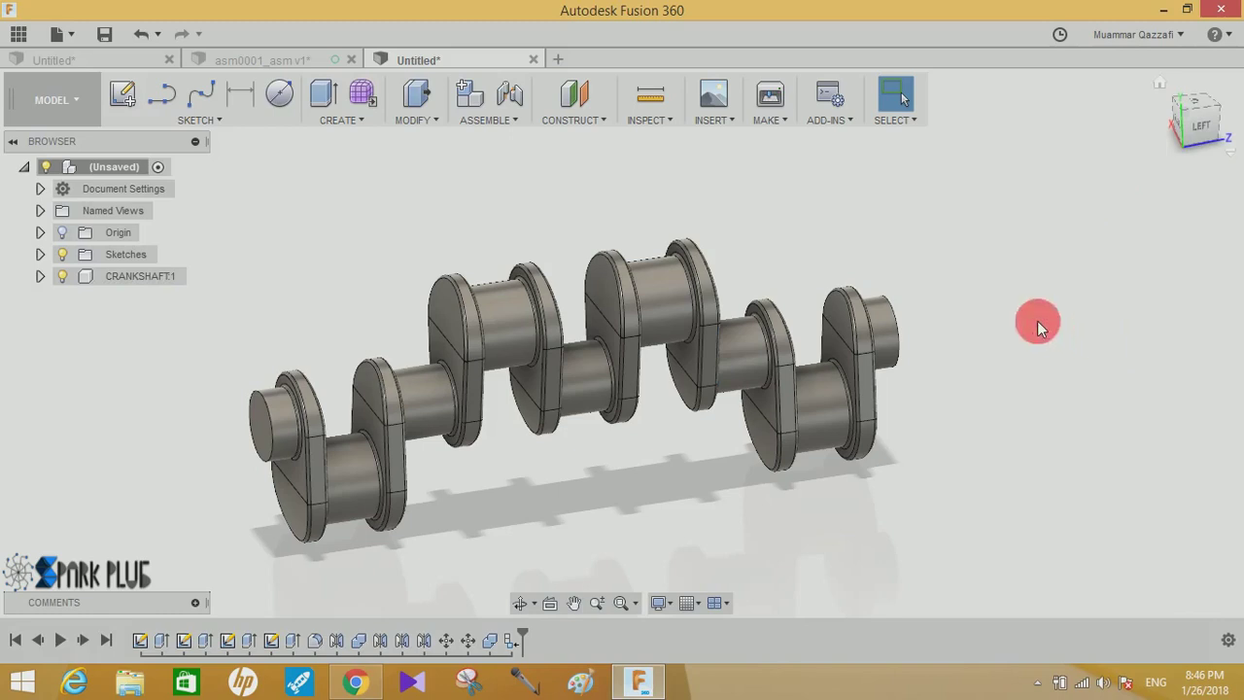
- Replace a red anodized trial with Aluminum - Anodized Glossy (Blue) on the crankshaft
key(a)
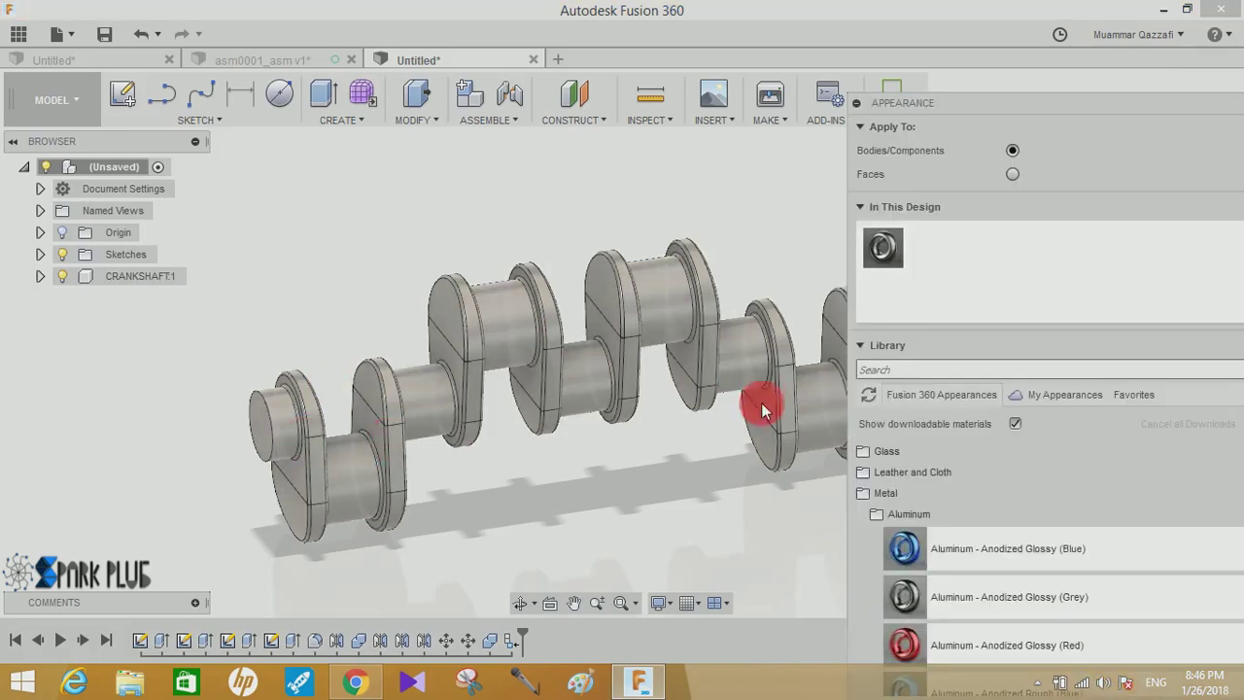
mouse_move(919, 646)
mouse_down()
mouse_move(851, 598)
mouse_move(643, 536)
mouse_up()
mouse_move(643, 536)
shift+middle_down()
mouse_move(528, 514)
mouse_move(786, 532)
shift+middle_up()
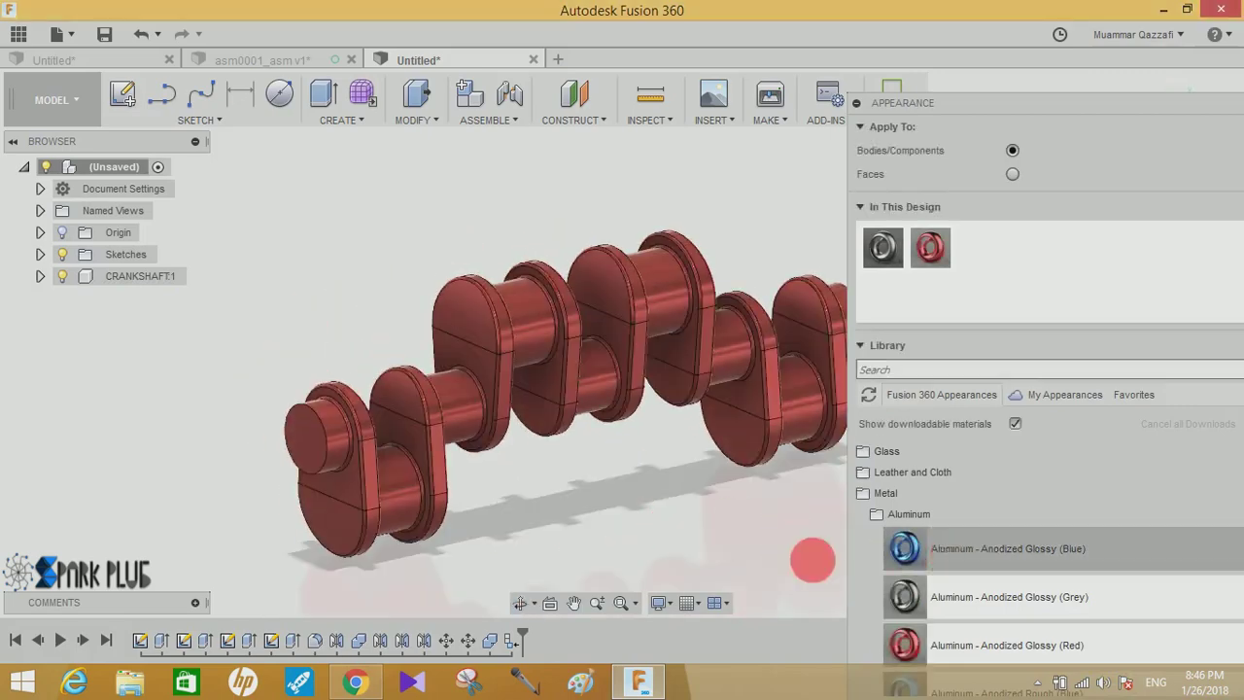
mouse_move(1011, 543)
mouse_down()
mouse_move(651, 545)
mouse_move(731, 496)
mouse_up()
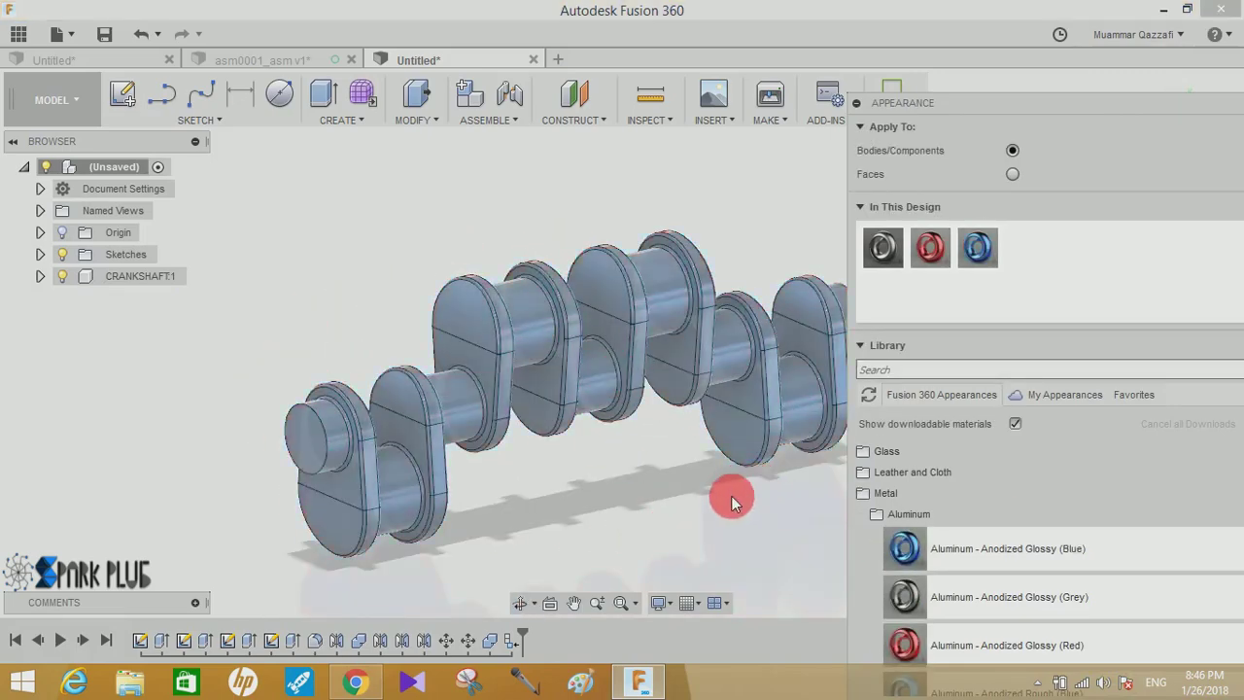
key(Escape)
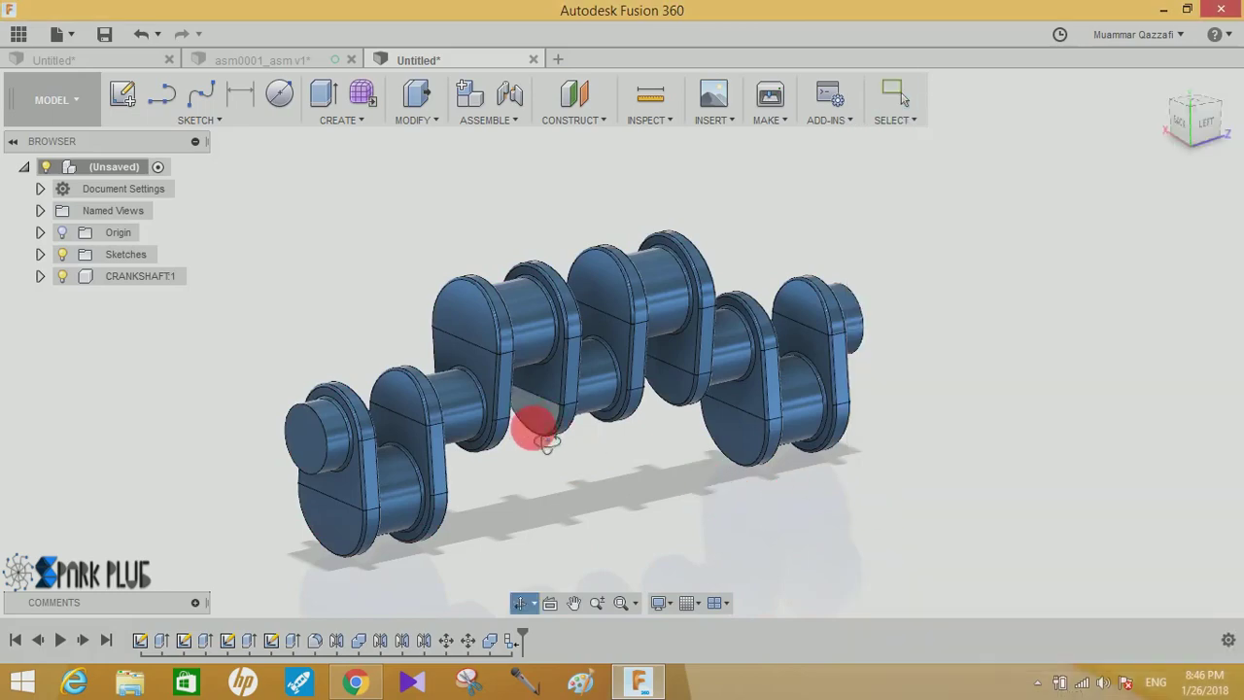
mouse_move(528, 422)
shift+middle_down()
mouse_move(535, 405)
mouse_move(214, 430)
mouse_move(555, 431)
mouse_move(507, 420)
mouse_move(1149, 305)
shift+middle_up()
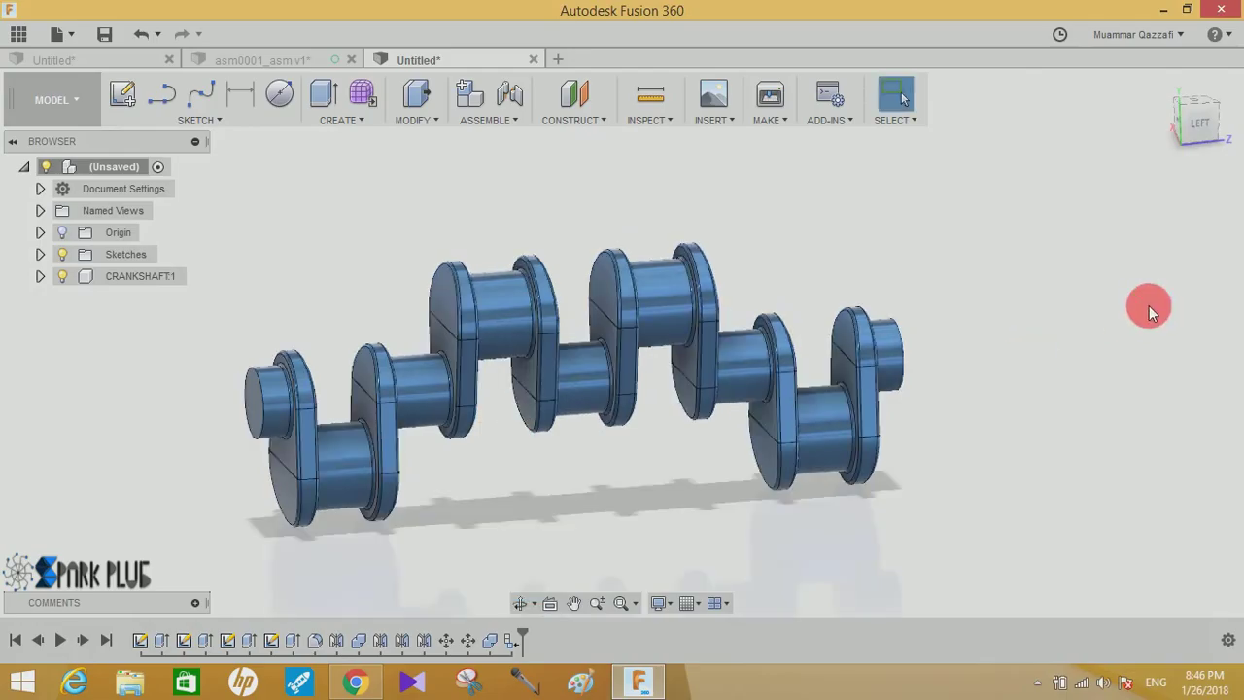